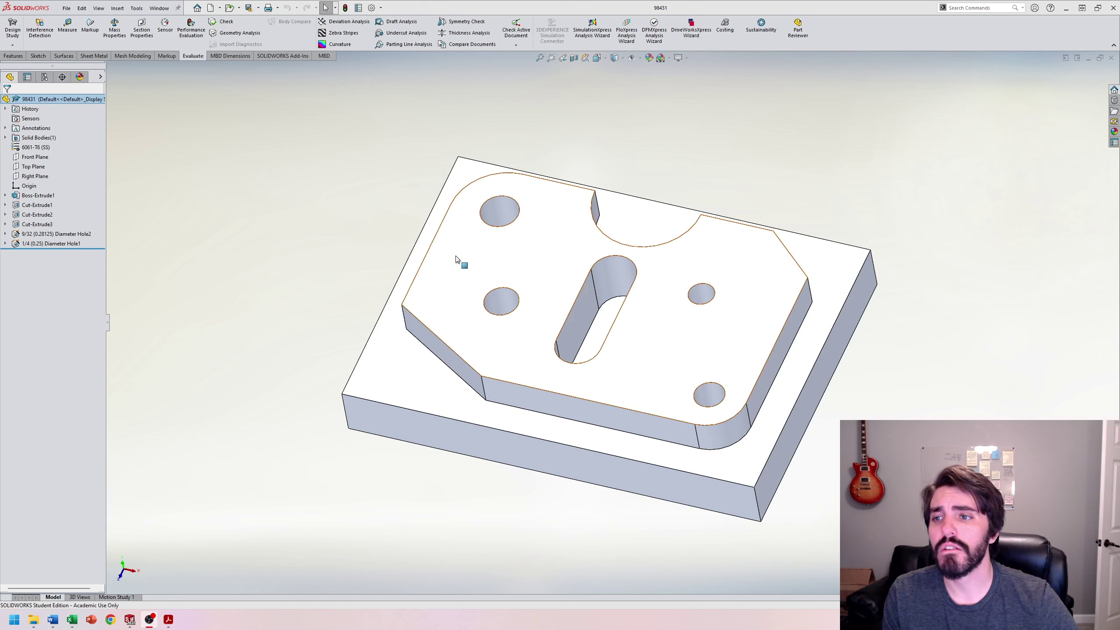
Edit the base extrude's sketch and set the rectangle's horizontal length to 5 in.
click(6, 195)
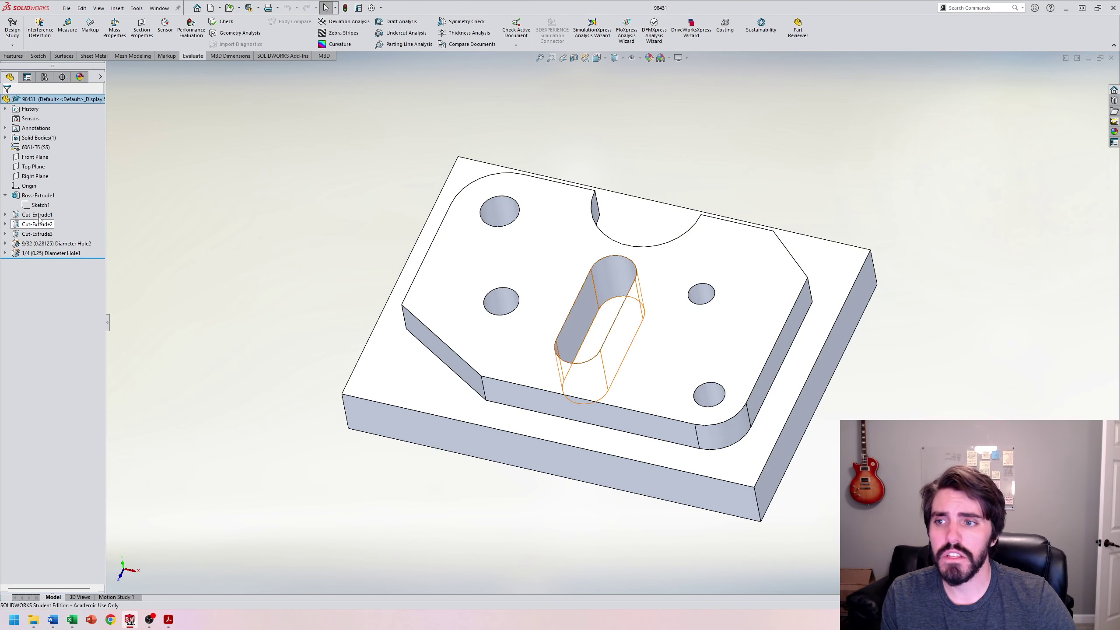
click(41, 205)
right_click(41, 204)
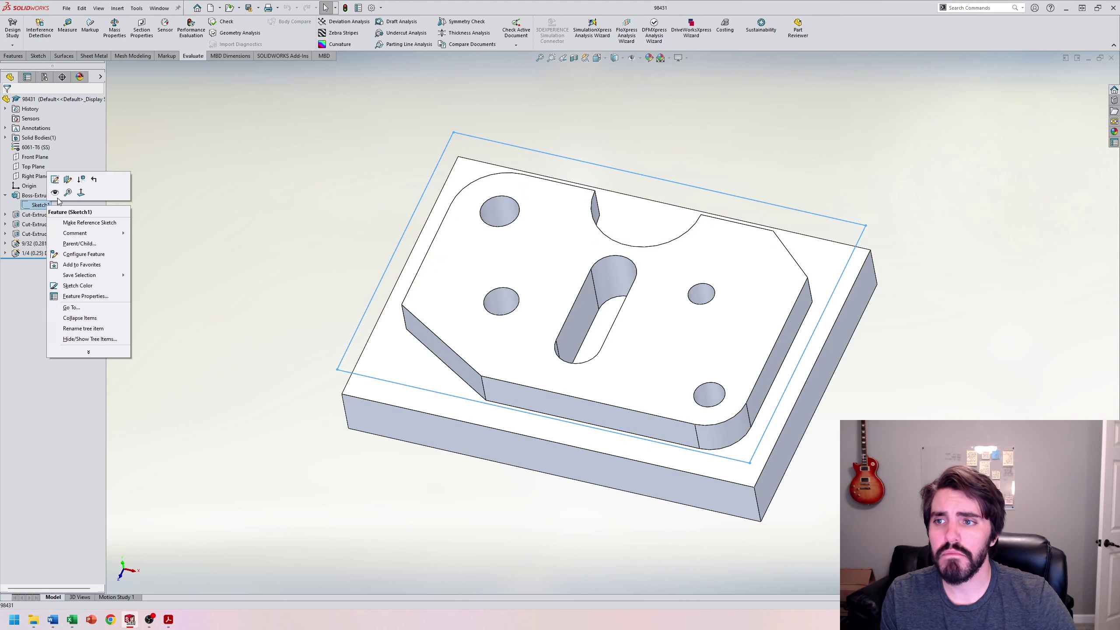
click(52, 179)
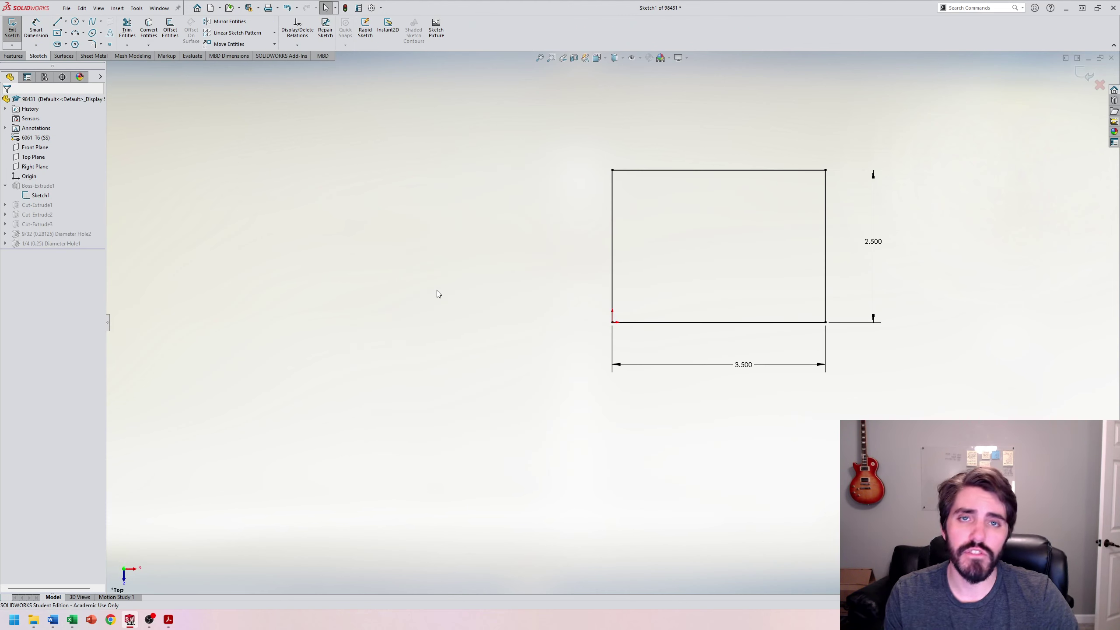
double_click(748, 367)
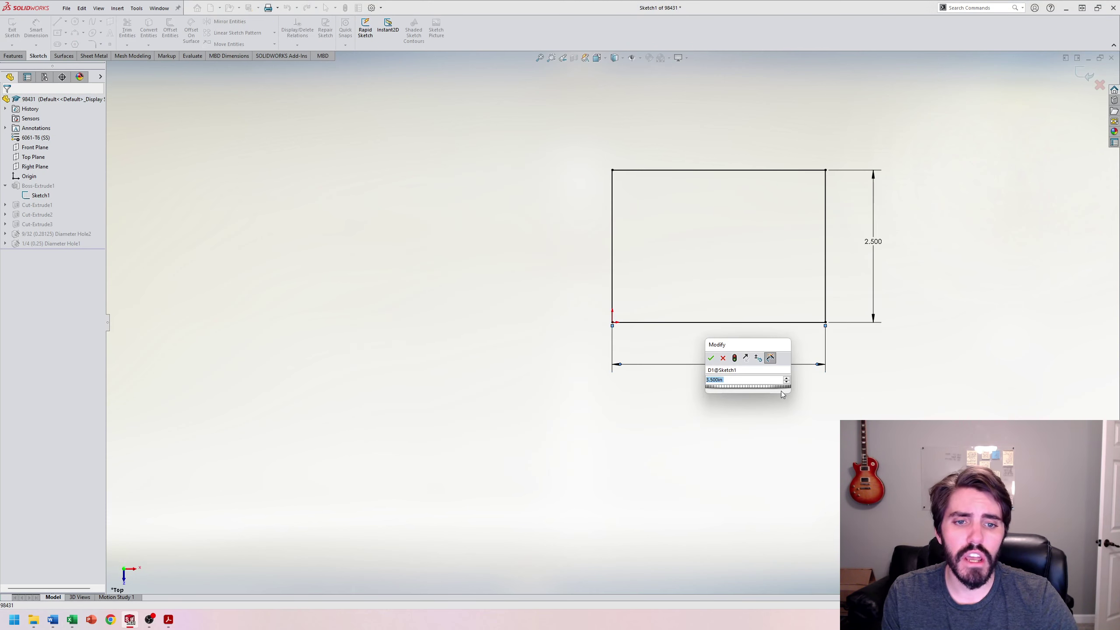
text(5)
key(Return)
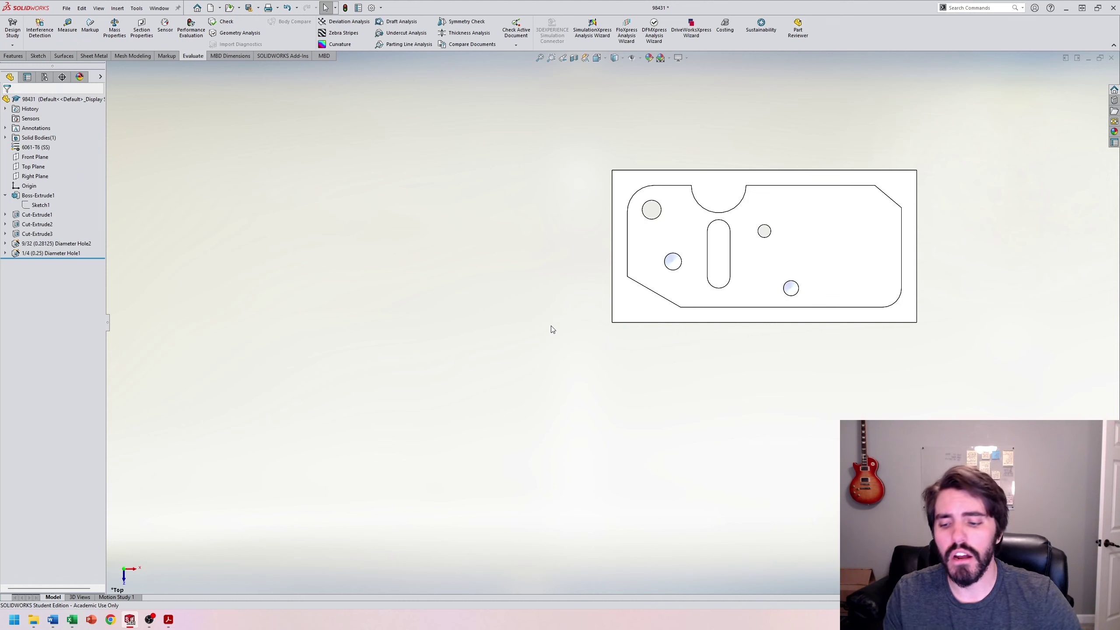
Undo the length change in the base extrude's sketch and return to the part model.
key(ctrl+z)
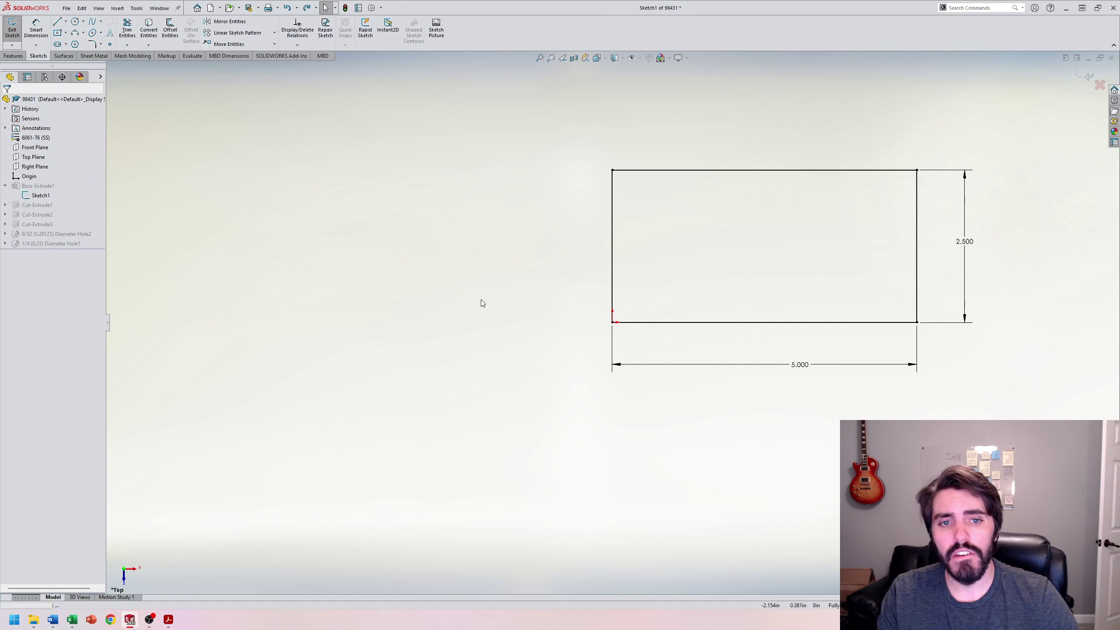
key(ctrl+z)
key(ctrl+z)
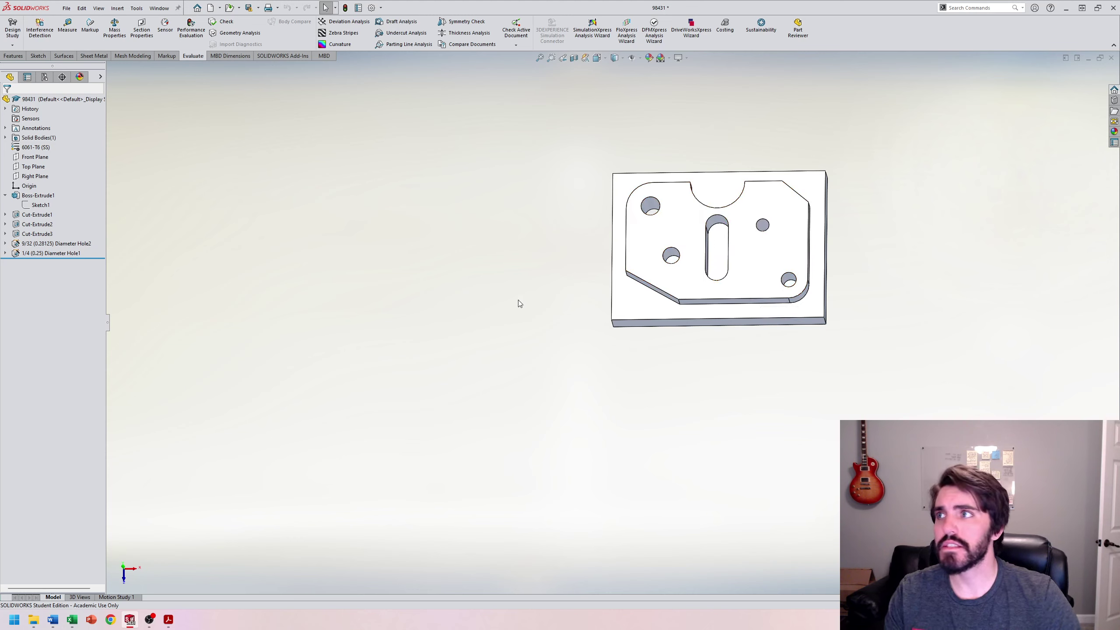
middle_drag(518, 300, 560, 302)
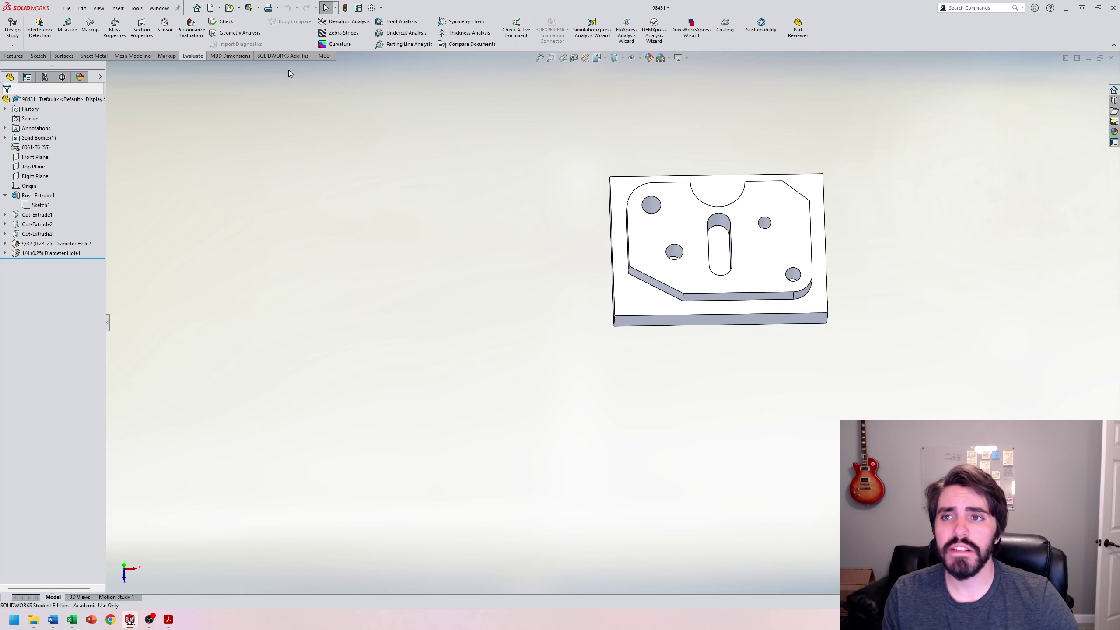
click(67, 7)
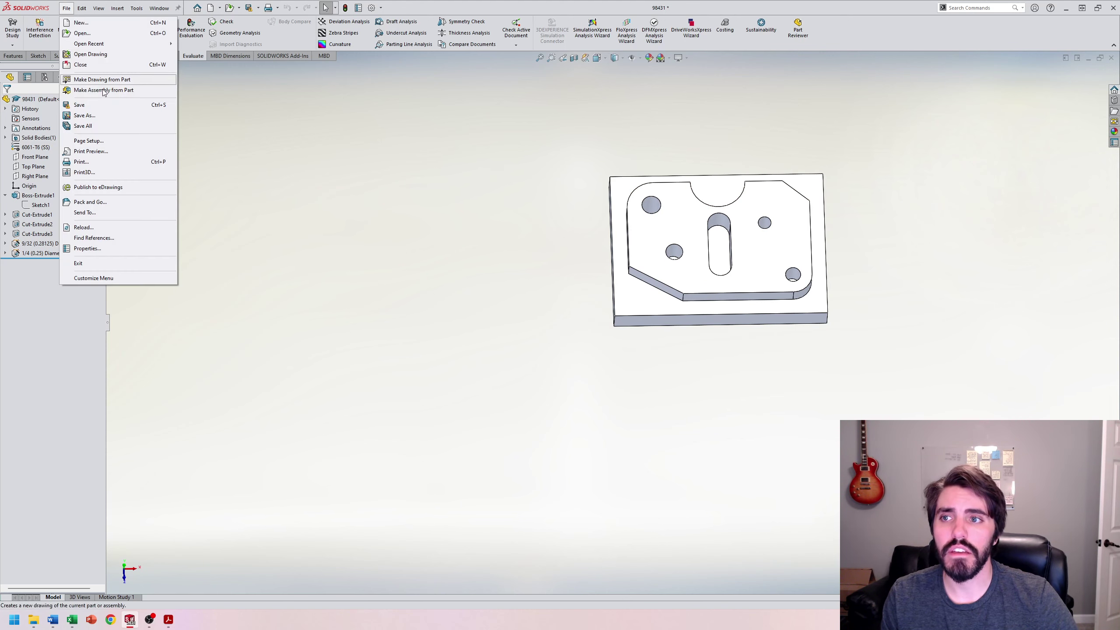
click(84, 115)
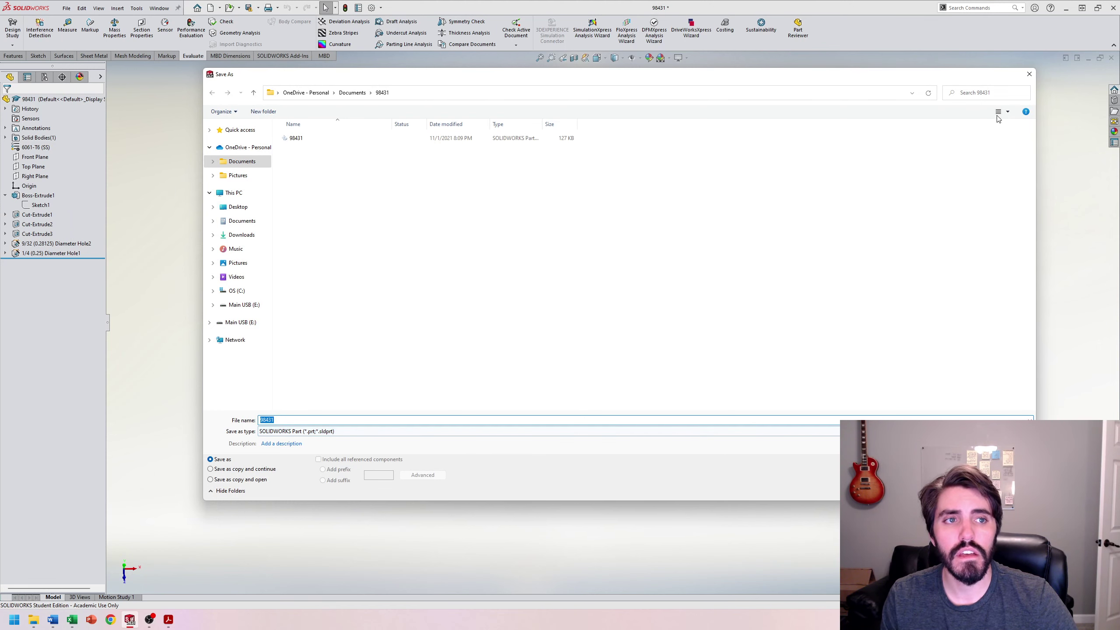
click(1031, 73)
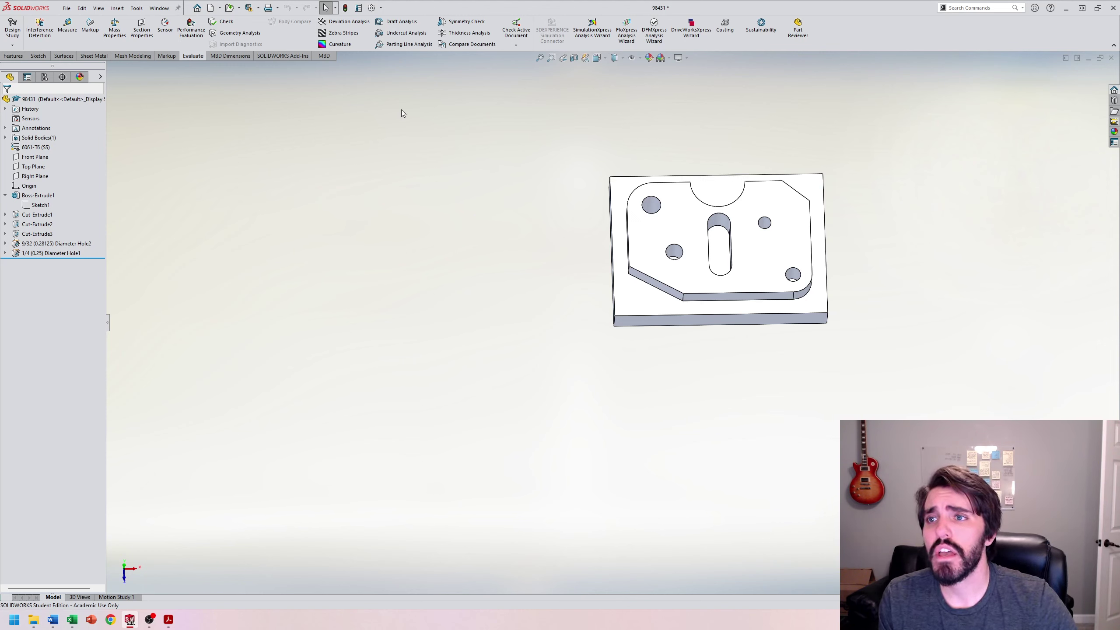
Export the part as an STL file named 98431 in the 98431 documents folder and accept the triangle mesh.
click(66, 8)
click(88, 116)
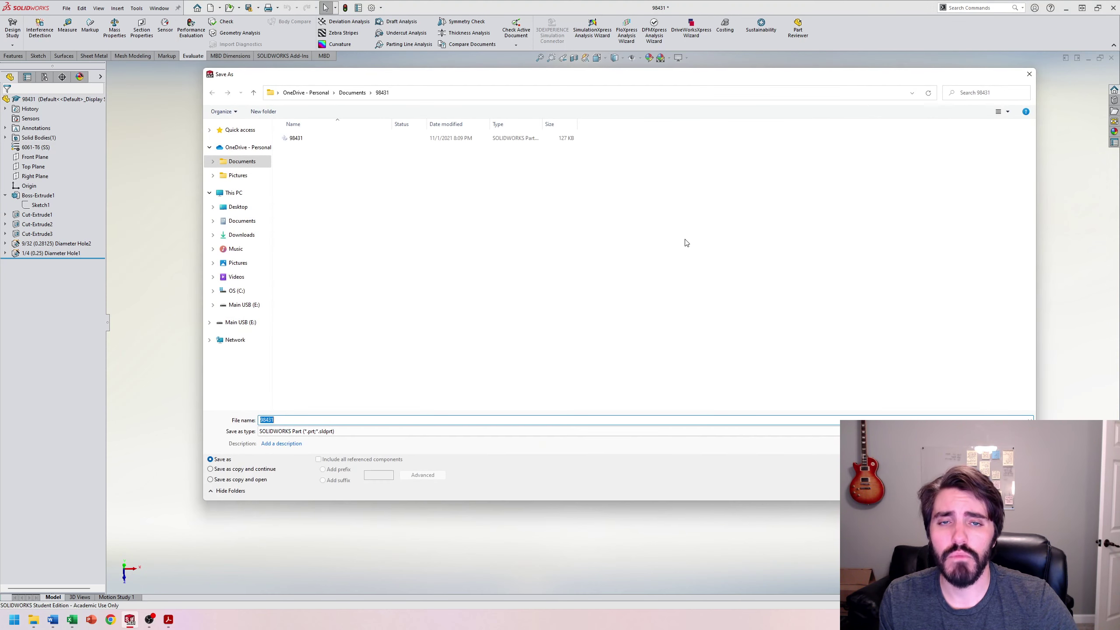
drag(626, 75, 680, 244)
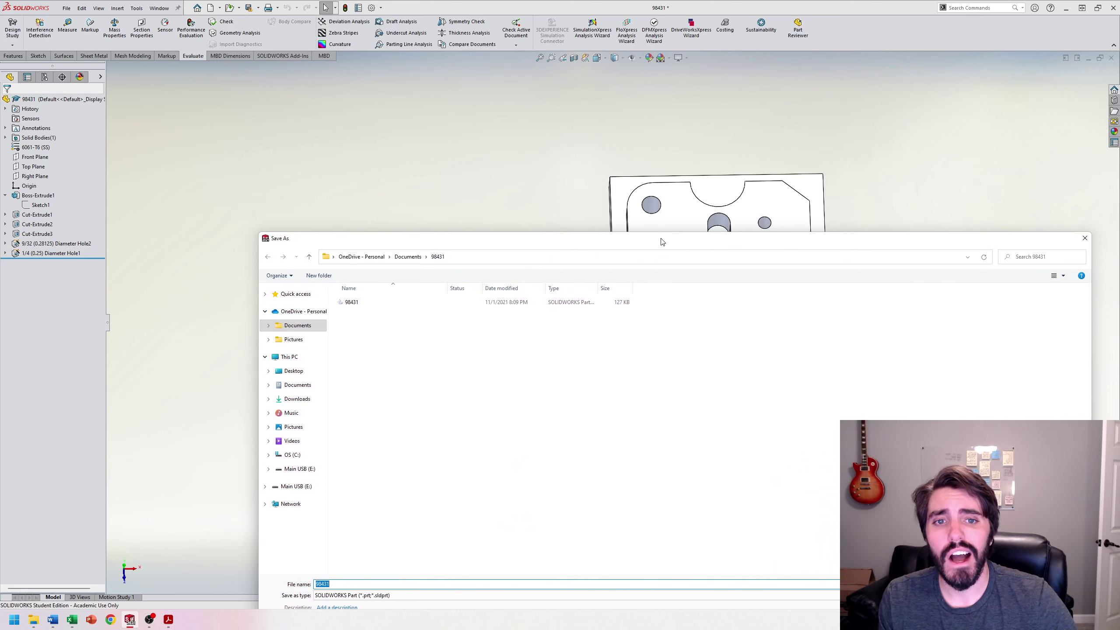
drag(663, 240, 643, 120)
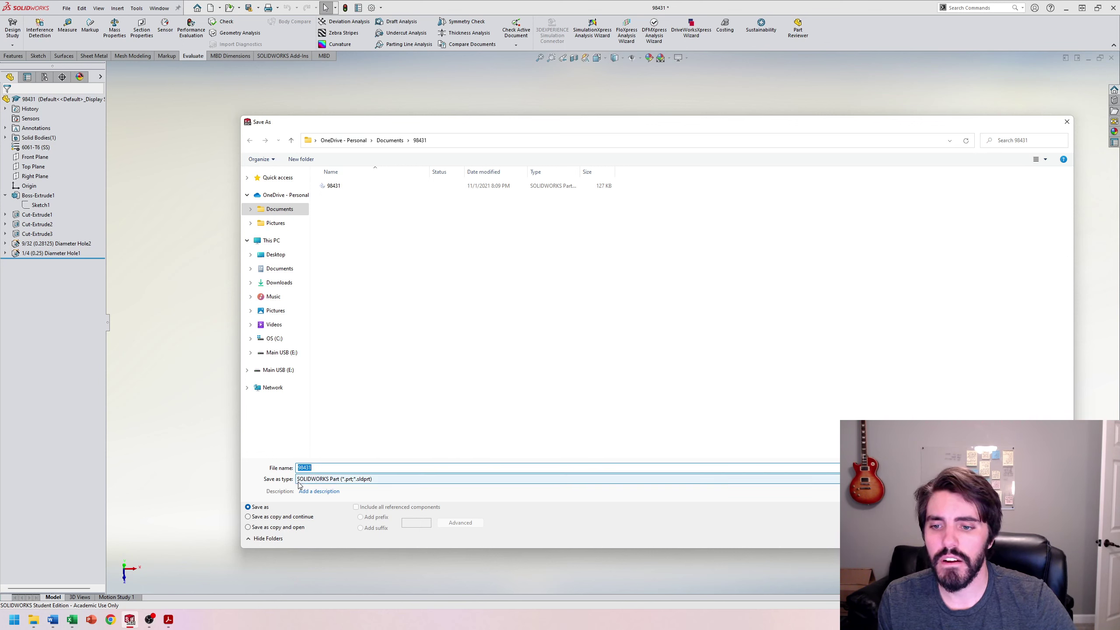
click(341, 481)
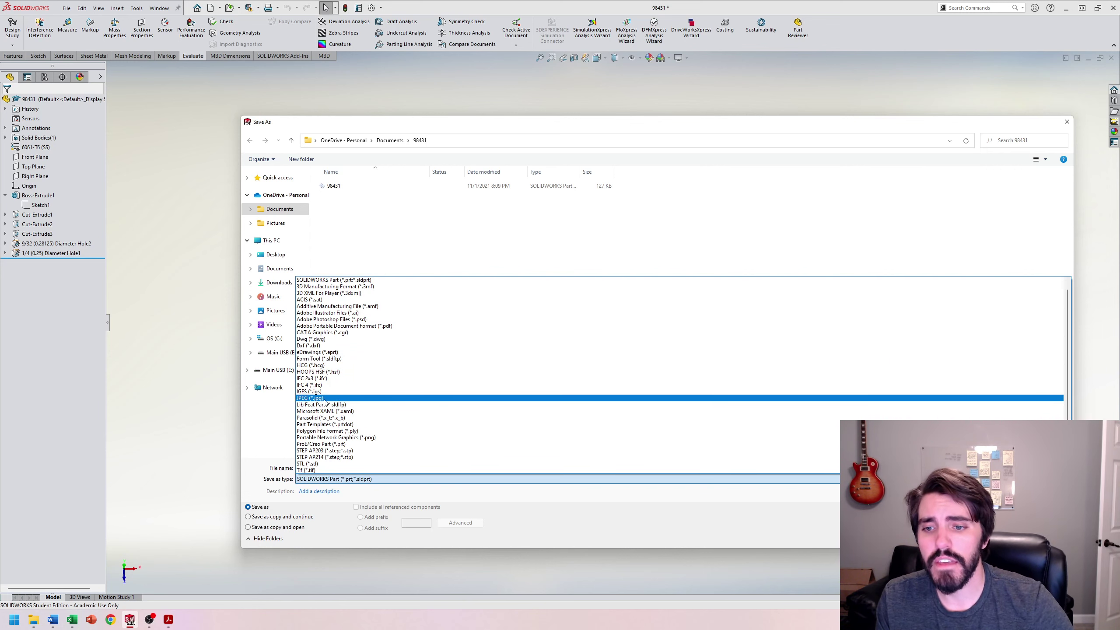
click(316, 464)
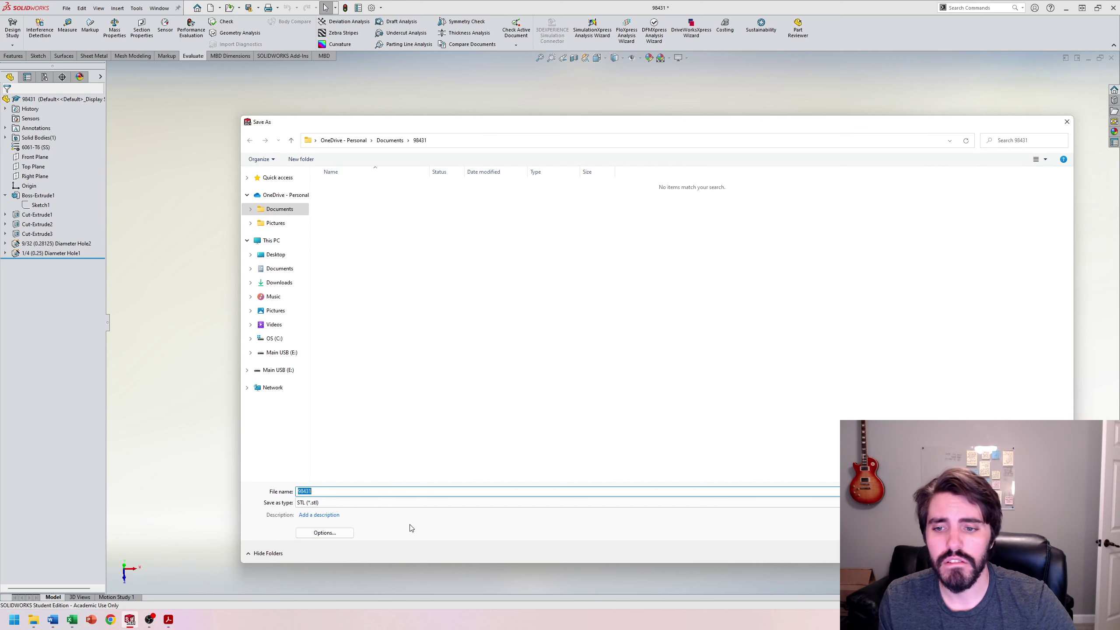
click(999, 554)
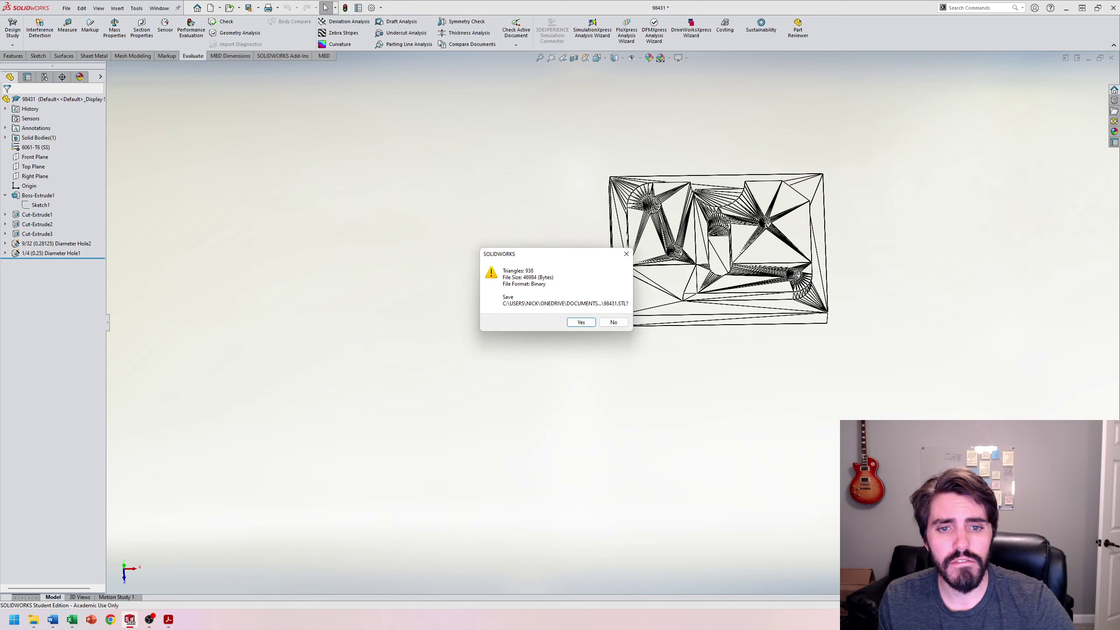
drag(580, 257, 540, 251)
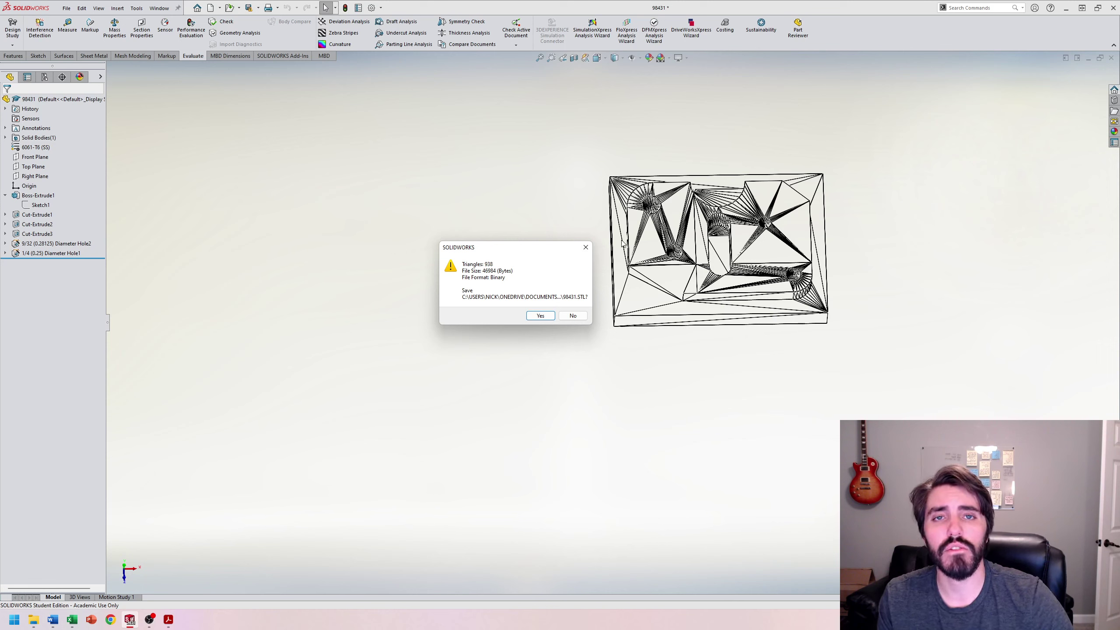
click(541, 316)
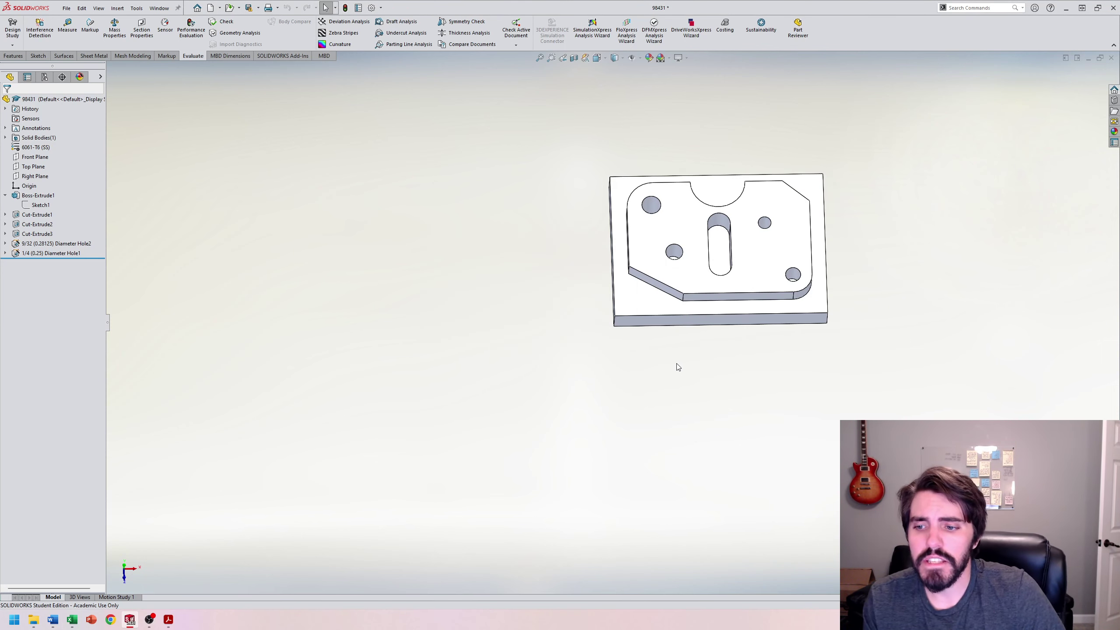
Check the 98431 documents folder in File Explorer for the exported STL file.
click(34, 620)
click(451, 93)
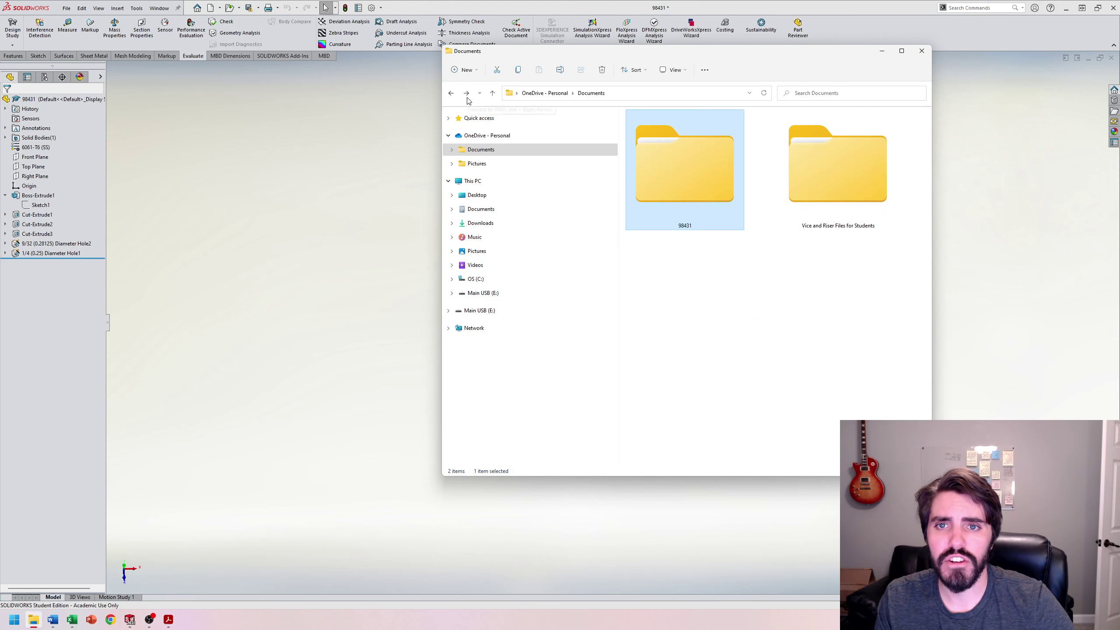
click(466, 93)
click(944, 329)
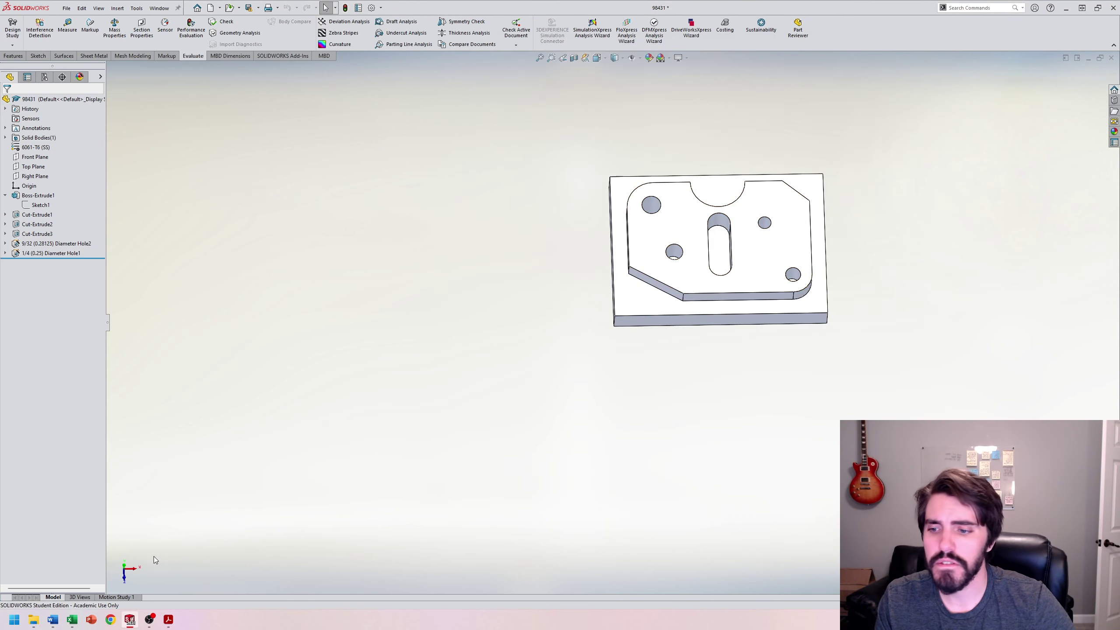
click(34, 619)
click(761, 173)
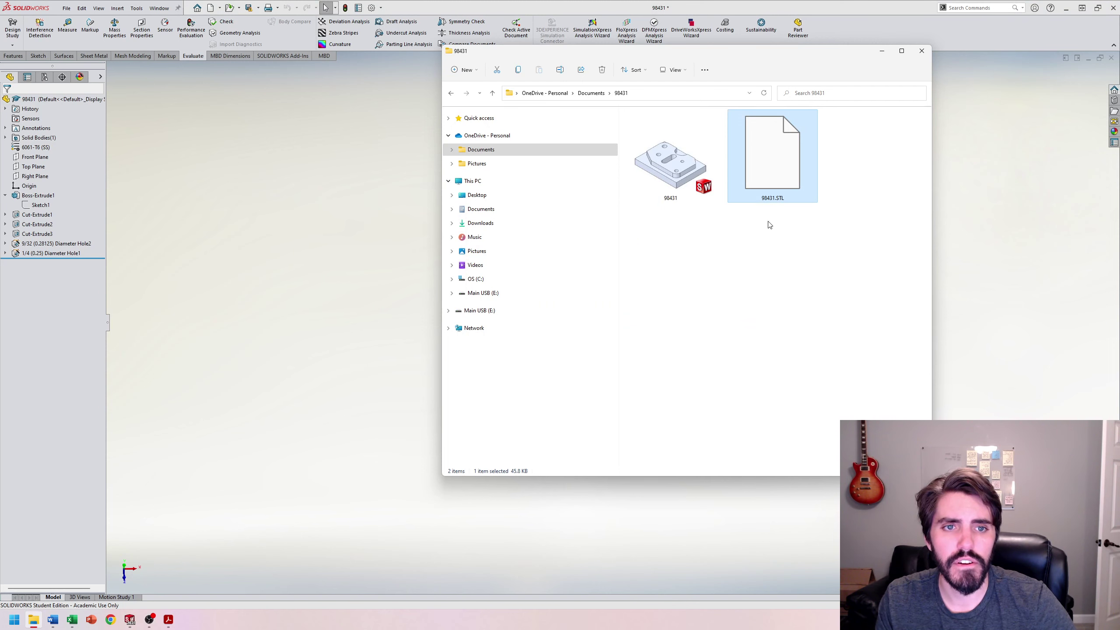
click(366, 179)
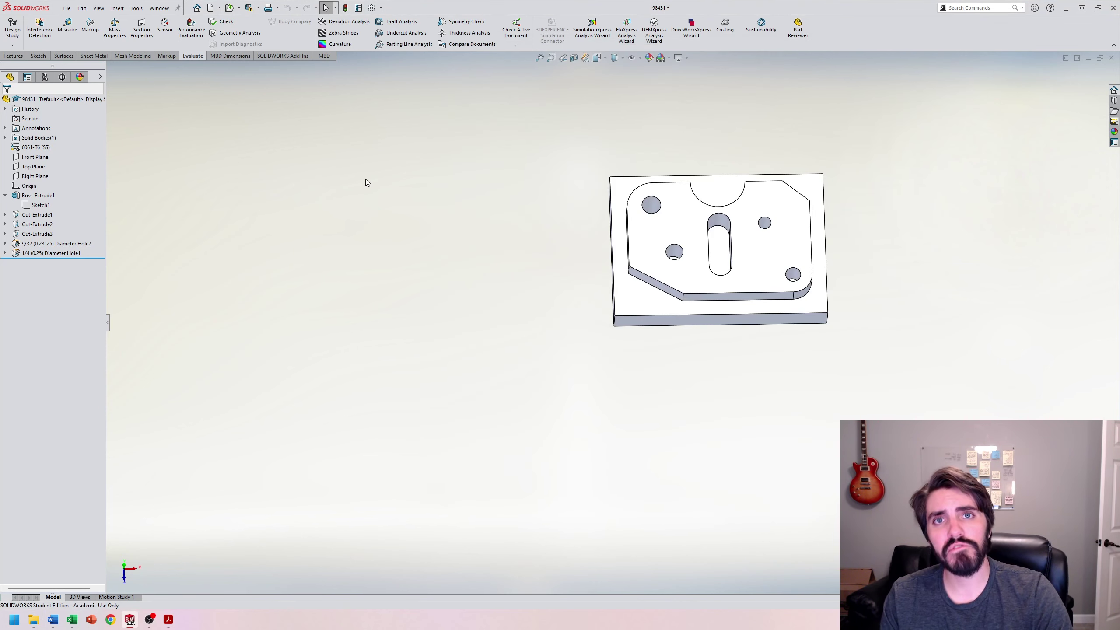
Minimize the 98431 part document to leave an empty SOLIDWORKS workspace.
middle_drag(683, 412, 674, 380)
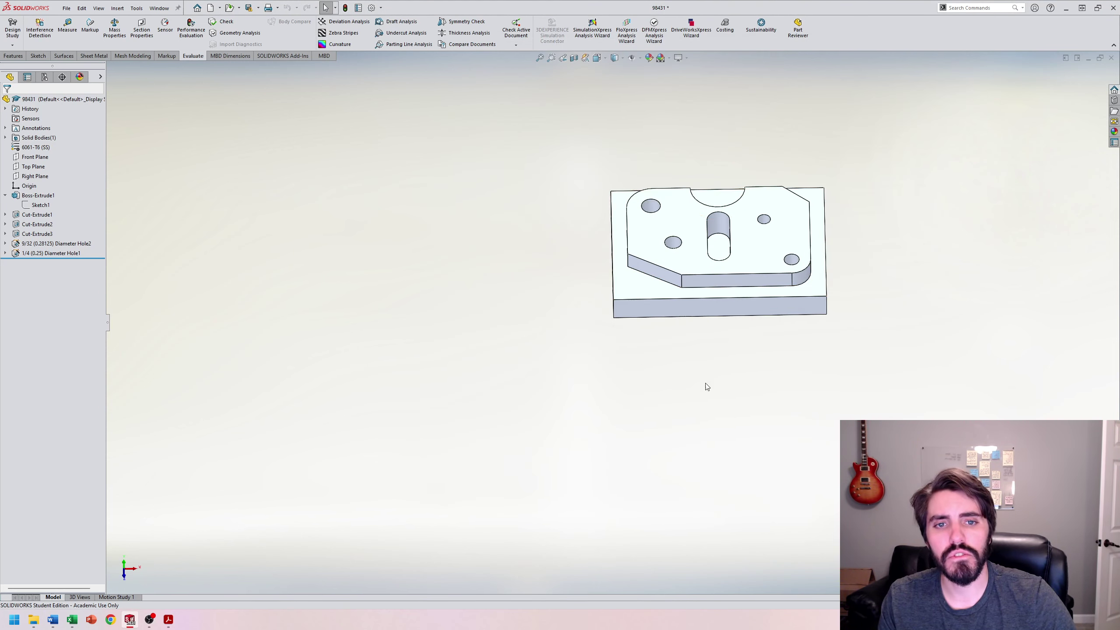
key(f)
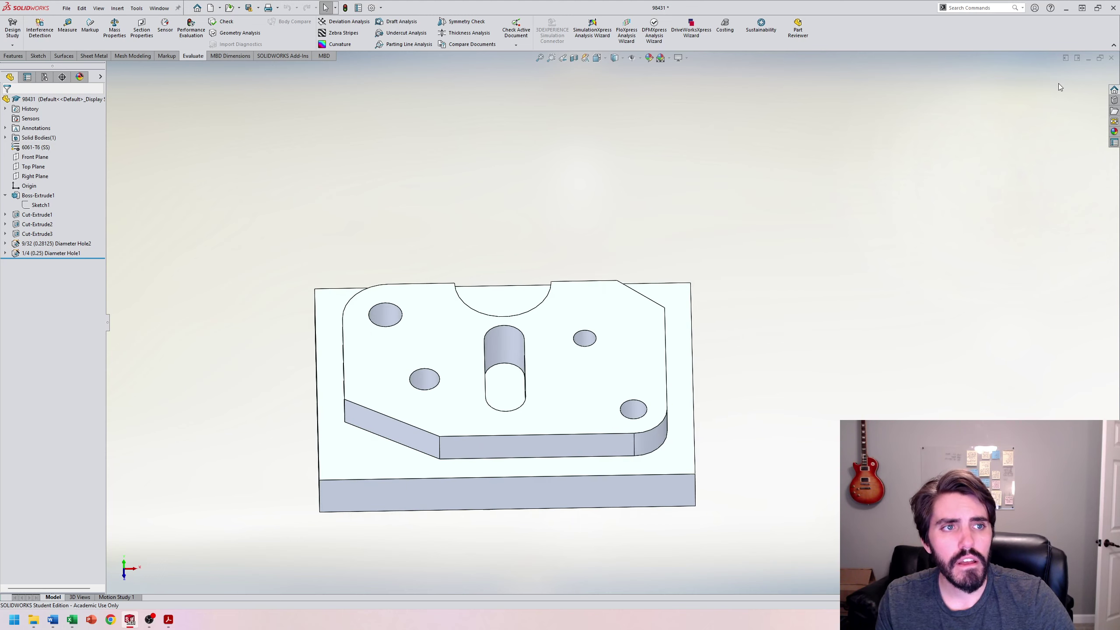
click(1087, 58)
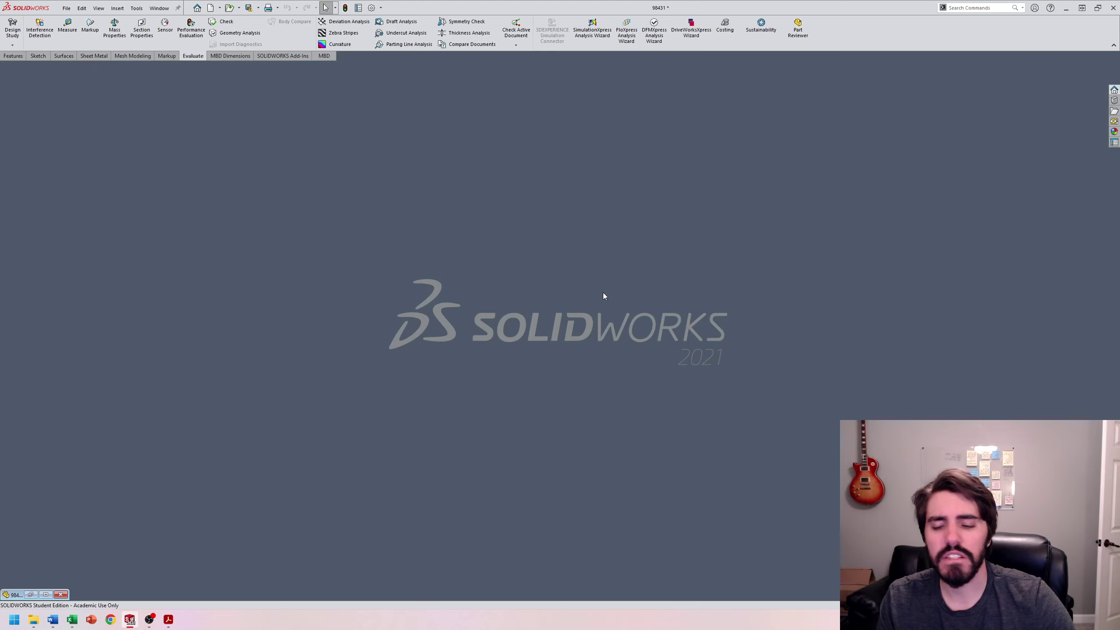
Try to bring 98431.STL from the File Explorer folder into the empty SOLIDWORKS workspace.
click(34, 620)
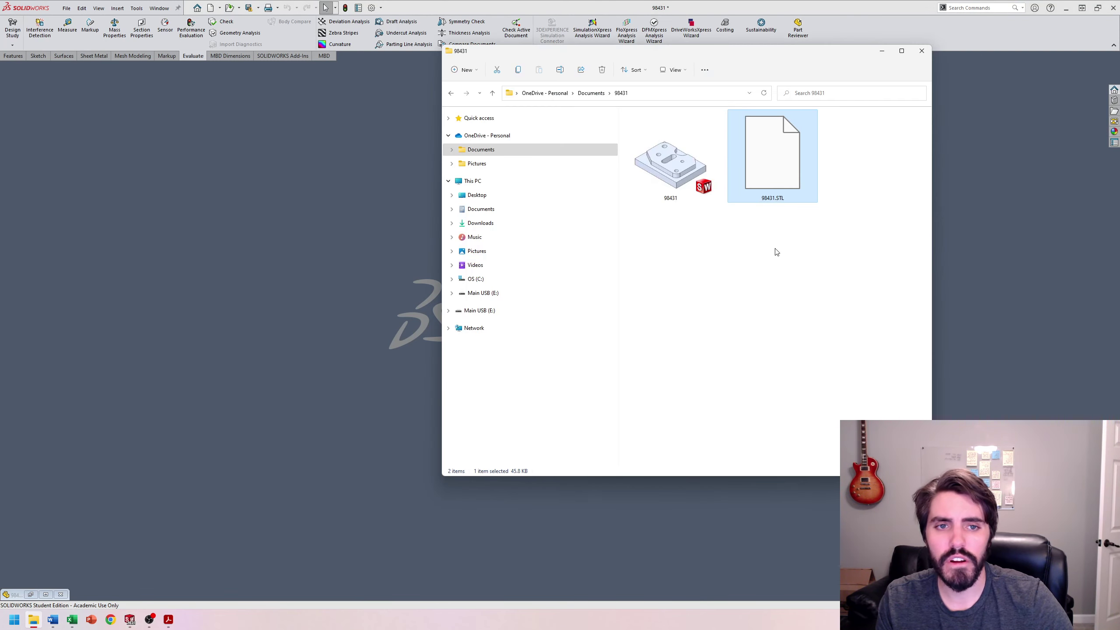
click(804, 238)
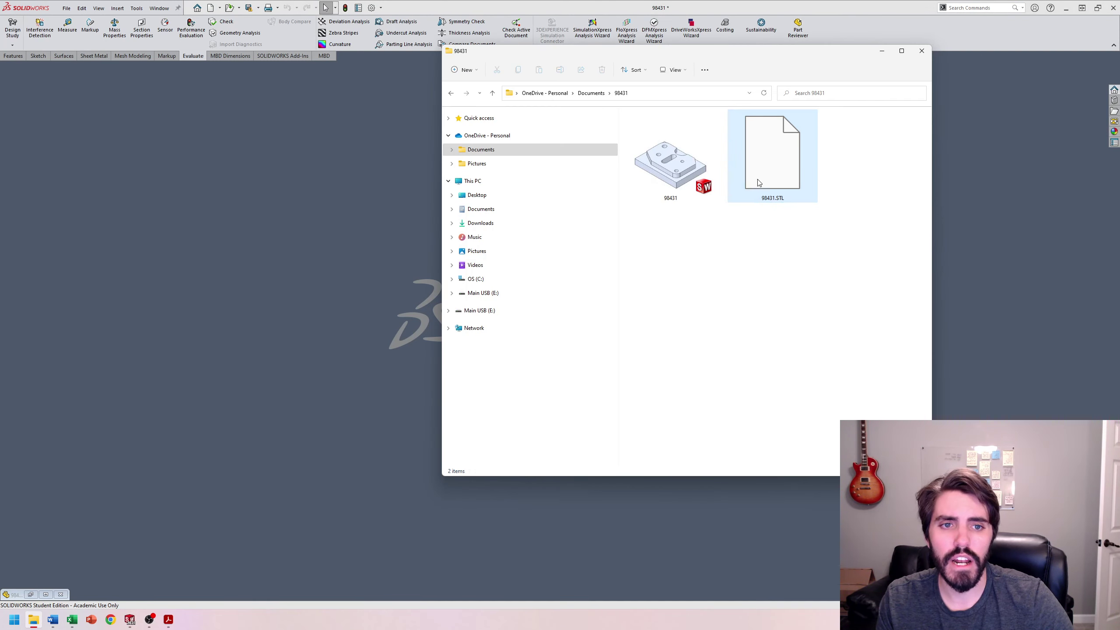
click(792, 181)
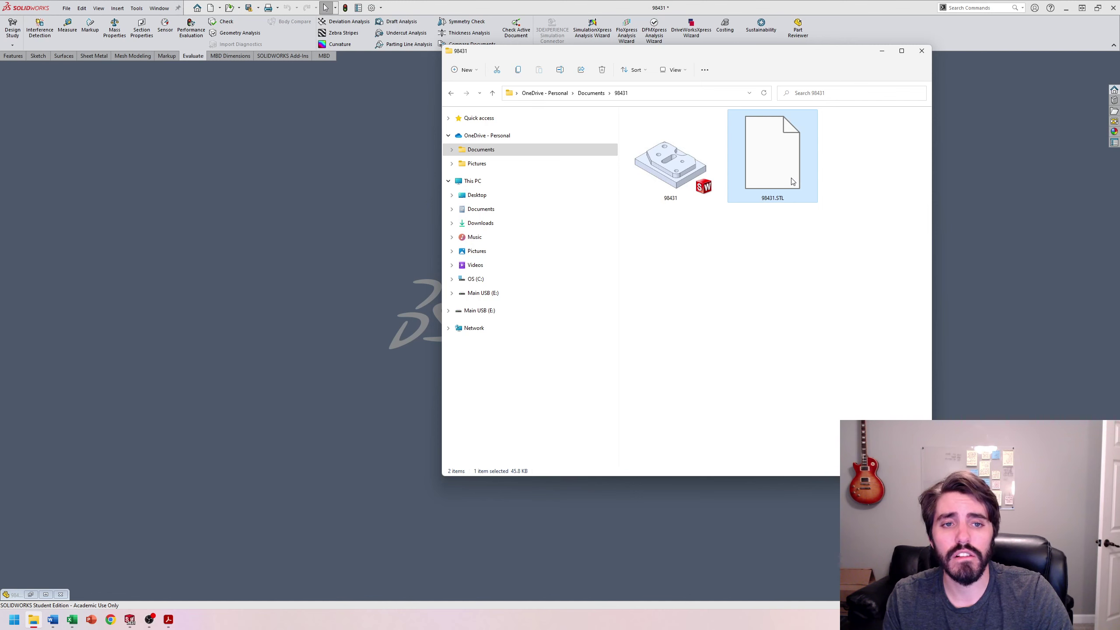
drag(790, 183, 381, 206)
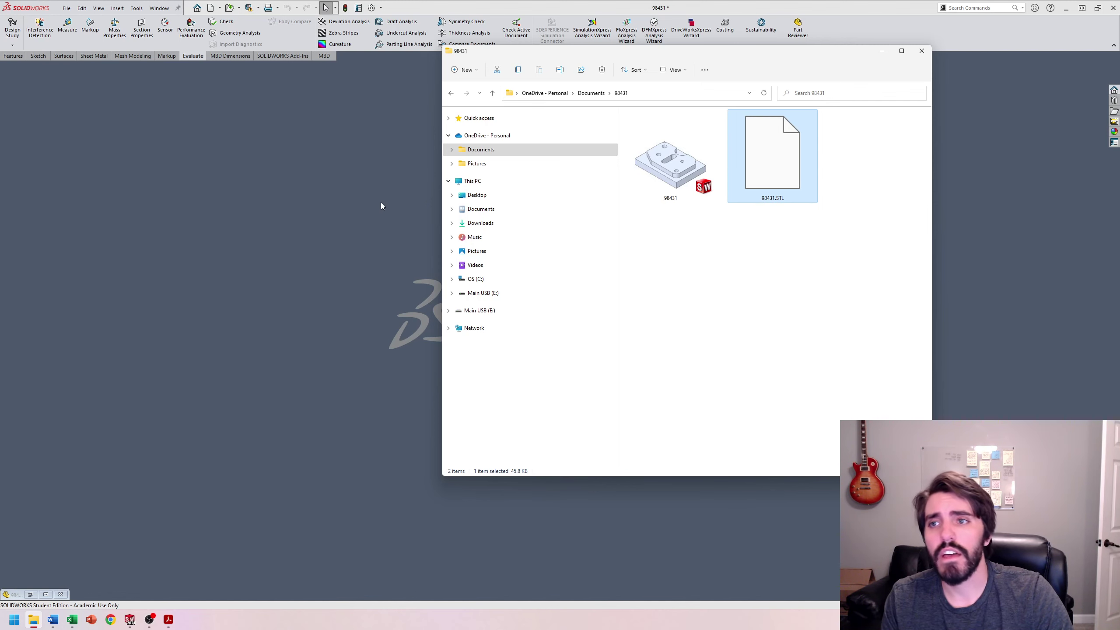
click(66, 8)
mouse_move(81, 8)
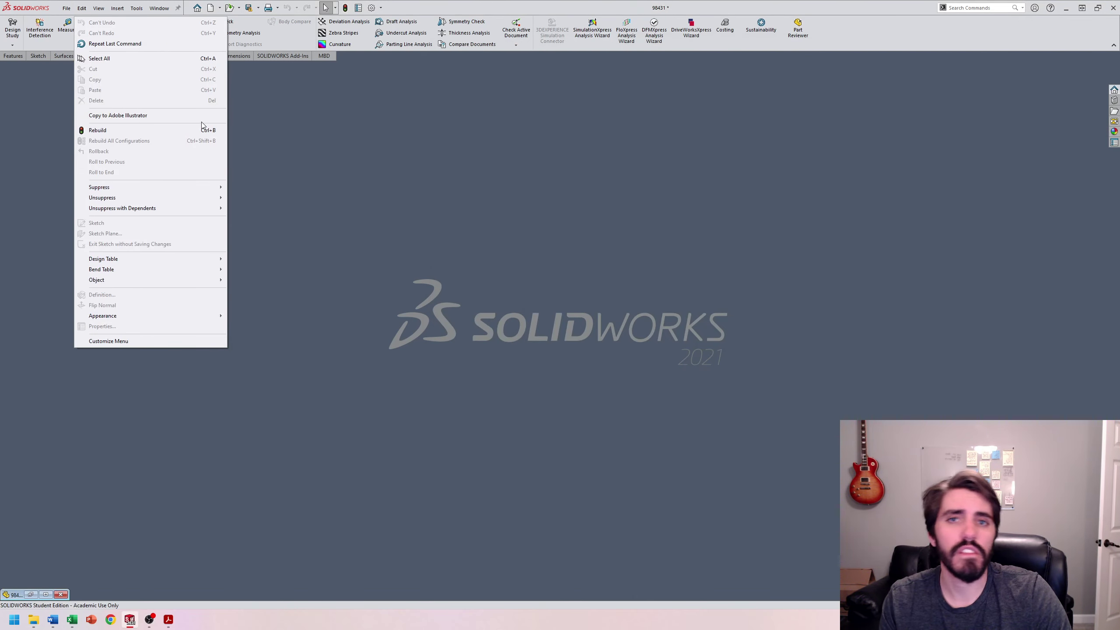
click(282, 316)
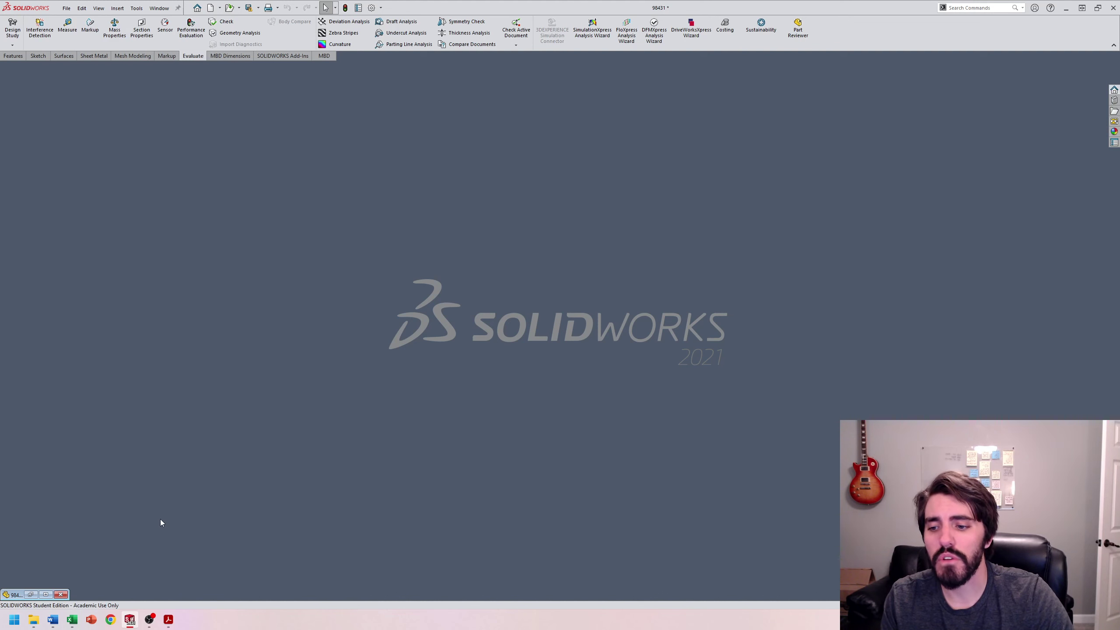
Open the exported 98431.STL file from the File Explorer folder in SOLIDWORKS.
click(34, 619)
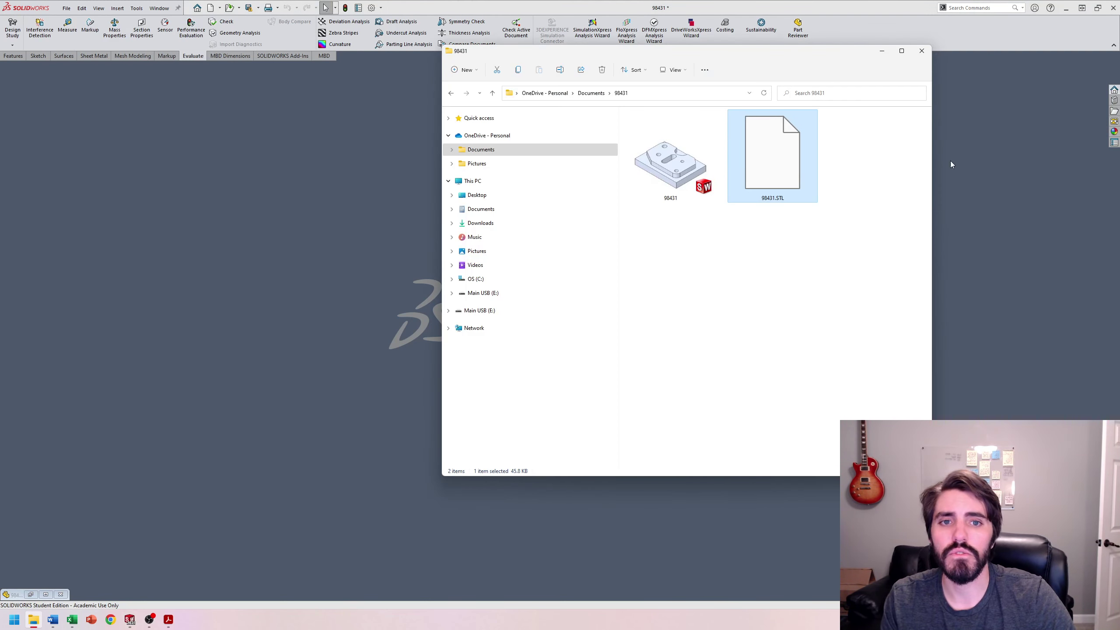
click(793, 223)
click(791, 176)
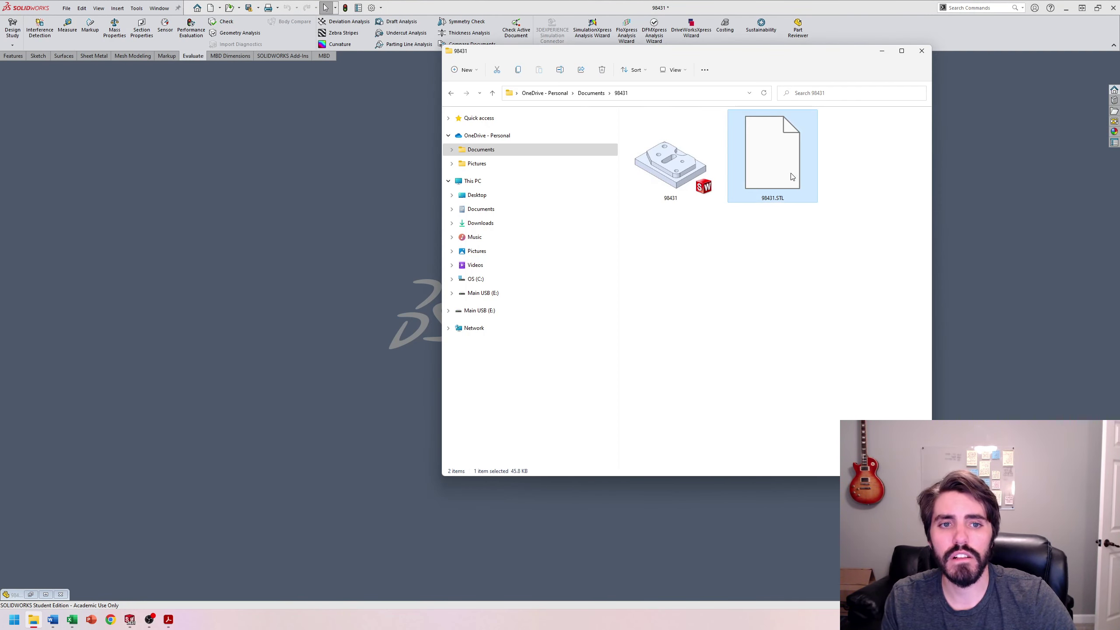
drag(789, 176, 694, 193)
drag(377, 228, 377, 228)
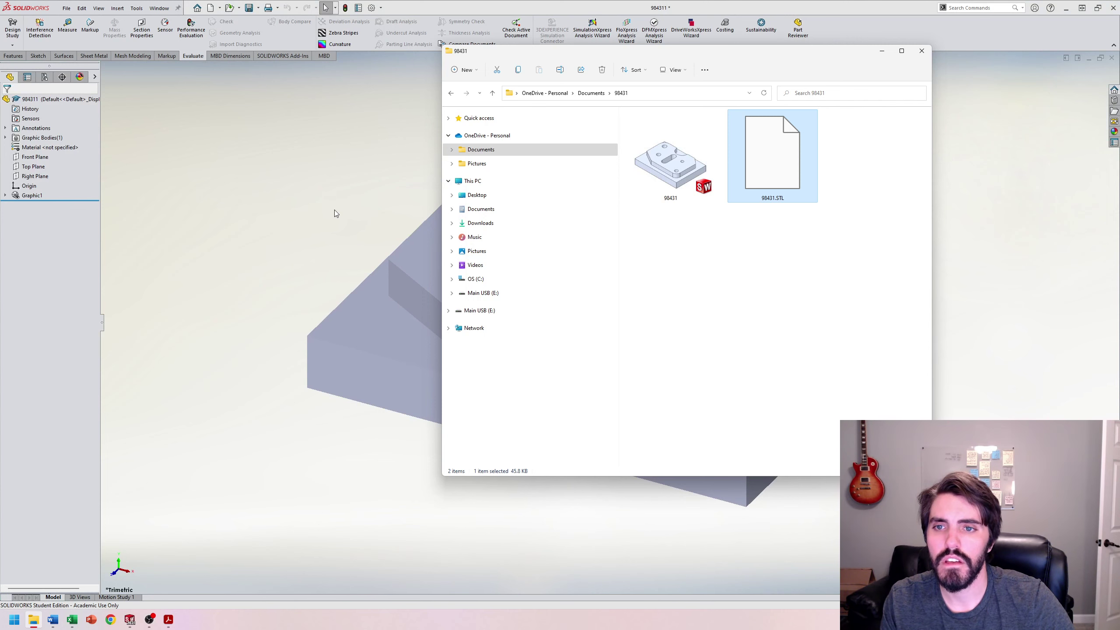
Minimize File Explorer and select Graphic1 in the feature tree to inspect the imported STL graphic body, then clear the selection.
click(882, 50)
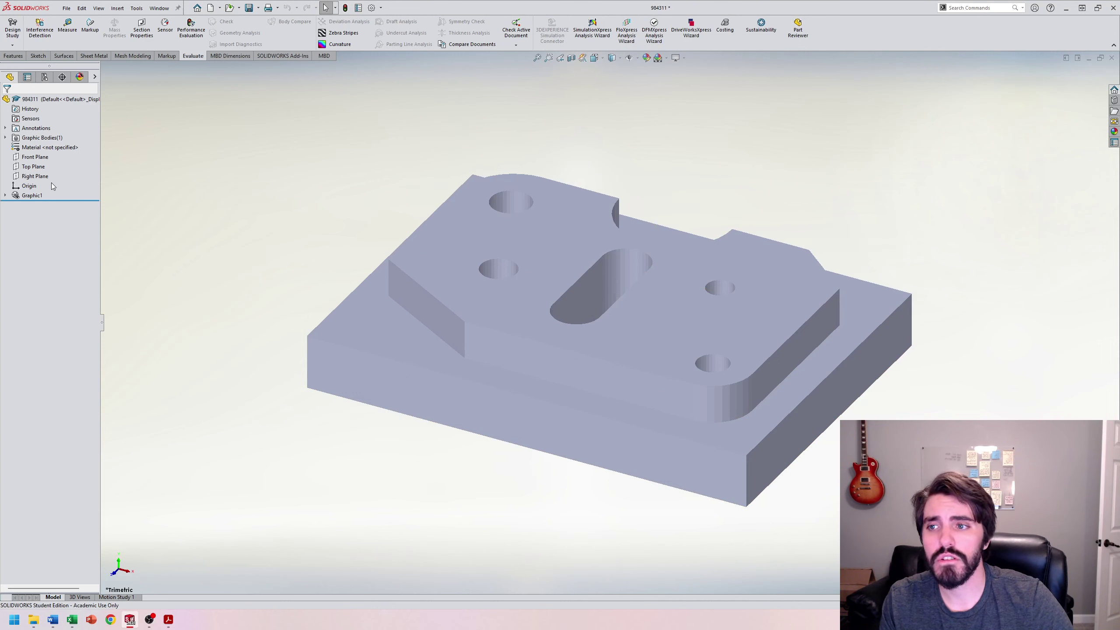
click(31, 195)
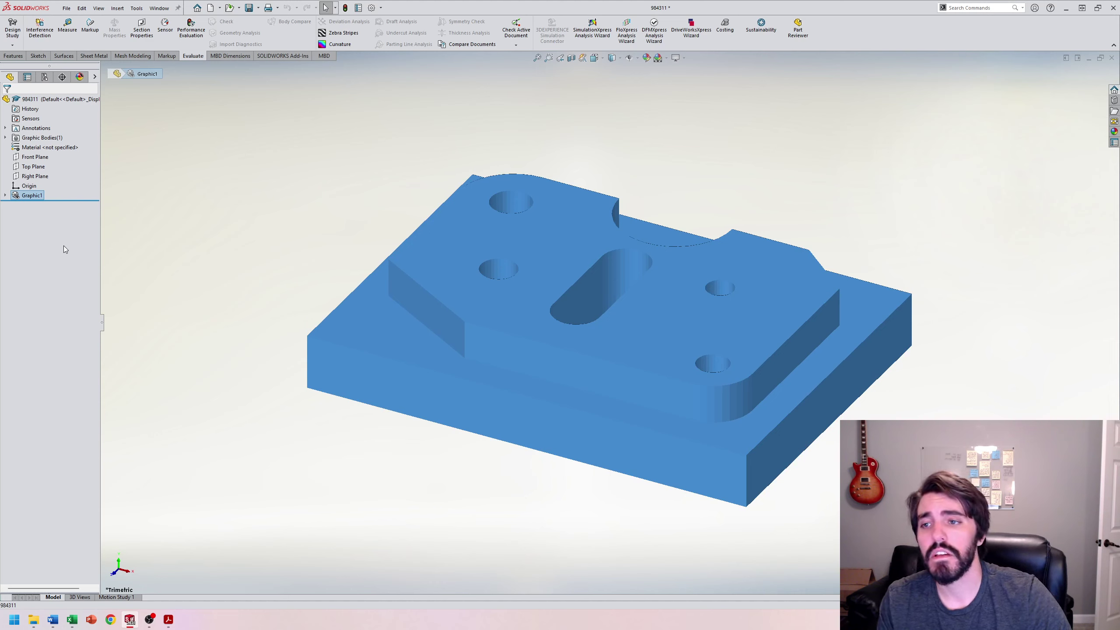
key(Escape)
click(88, 195)
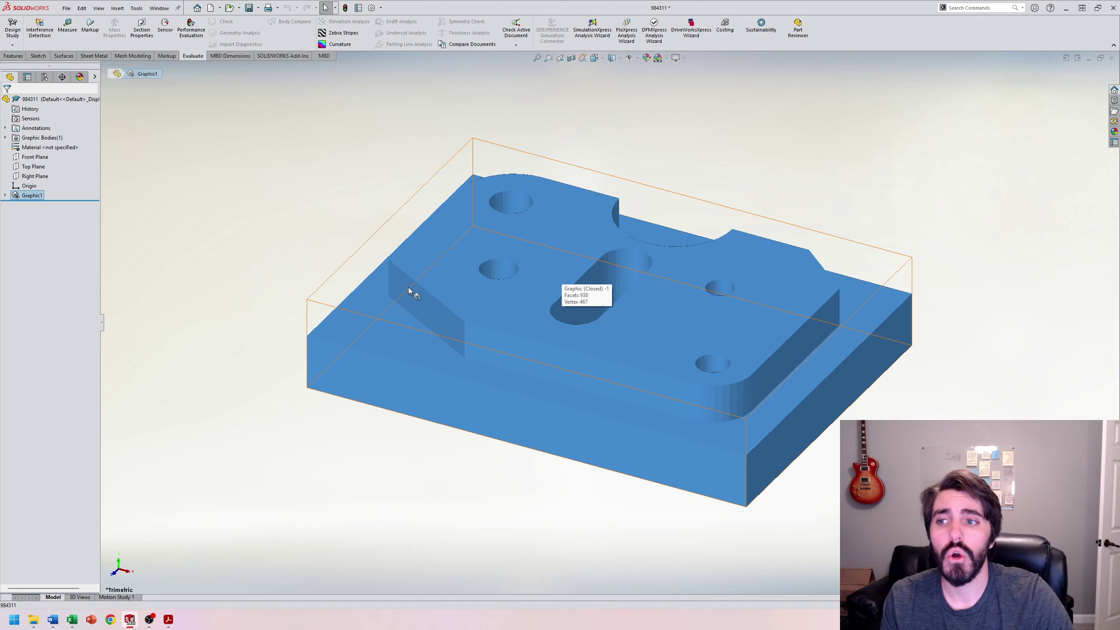
click(434, 215)
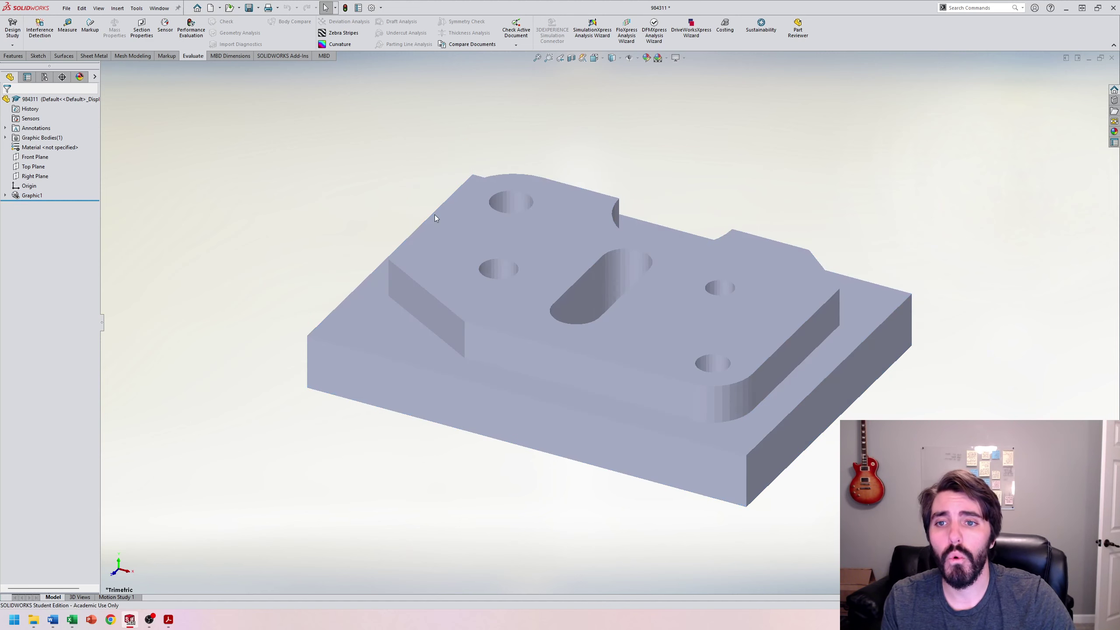
Display the imported mesh shaded with edges and examine the triangular facets around the large hole near the rounded corner.
click(619, 60)
click(612, 70)
middle_drag(528, 330, 565, 260)
scroll(565, 260, down, 5)
scroll(565, 259, up, 5)
scroll(552, 212, down, 3)
middle_drag(551, 212, 534, 176)
scroll(530, 240, down, 2)
middle_drag(530, 241, 569, 282)
scroll(485, 222, down, 3)
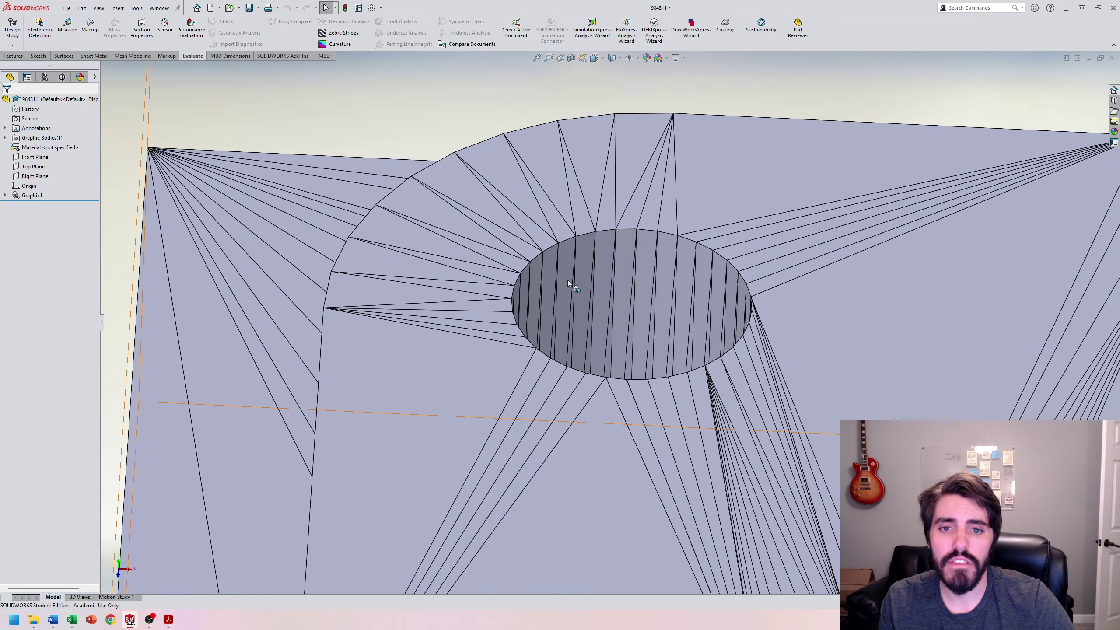
Display the mesh shaded without edges and inspect the faceted walls of the corner hole and the rounded corner.
click(612, 57)
click(613, 84)
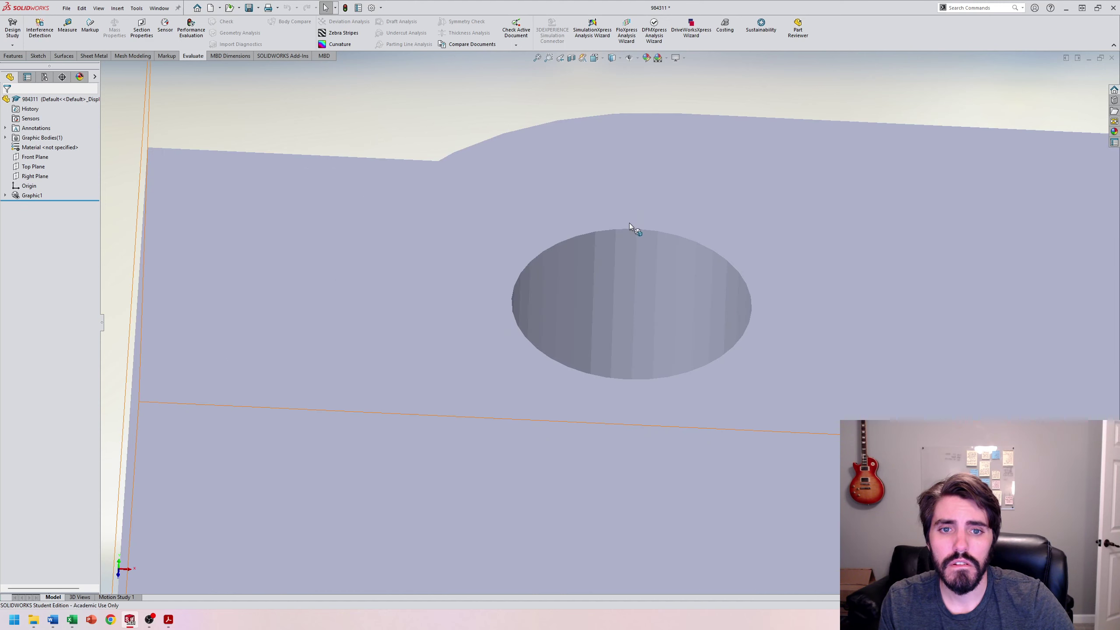
mouse_move(629, 222)
middle_down()
mouse_move(682, 264)
mouse_move(577, 280)
mouse_move(687, 260)
middle_up()
middle_drag(776, 222, 697, 279)
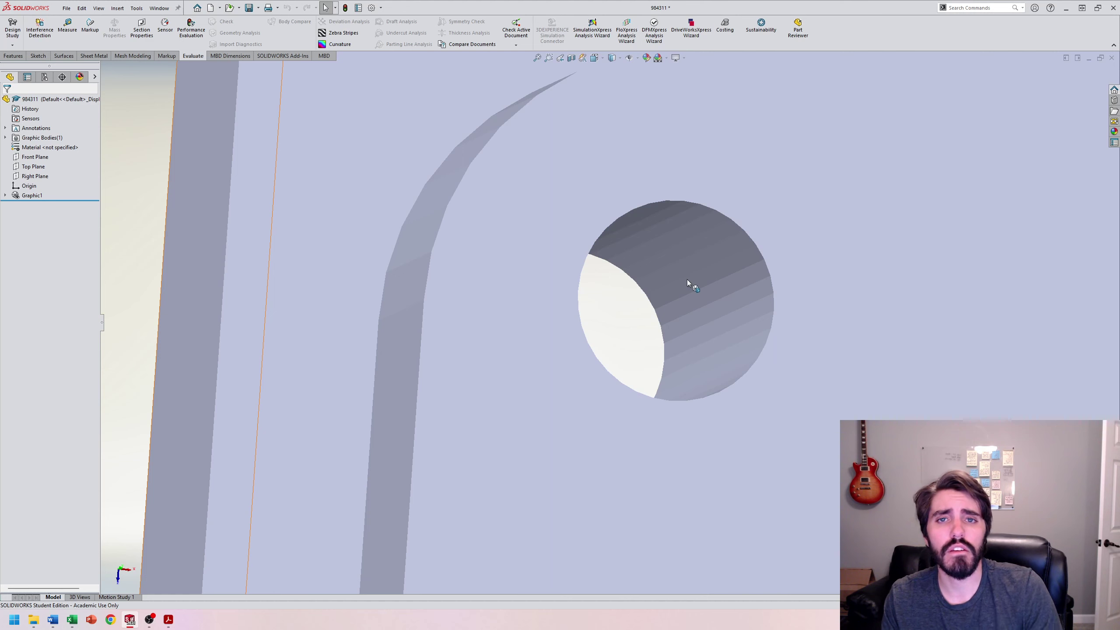
middle_drag(607, 280, 626, 246)
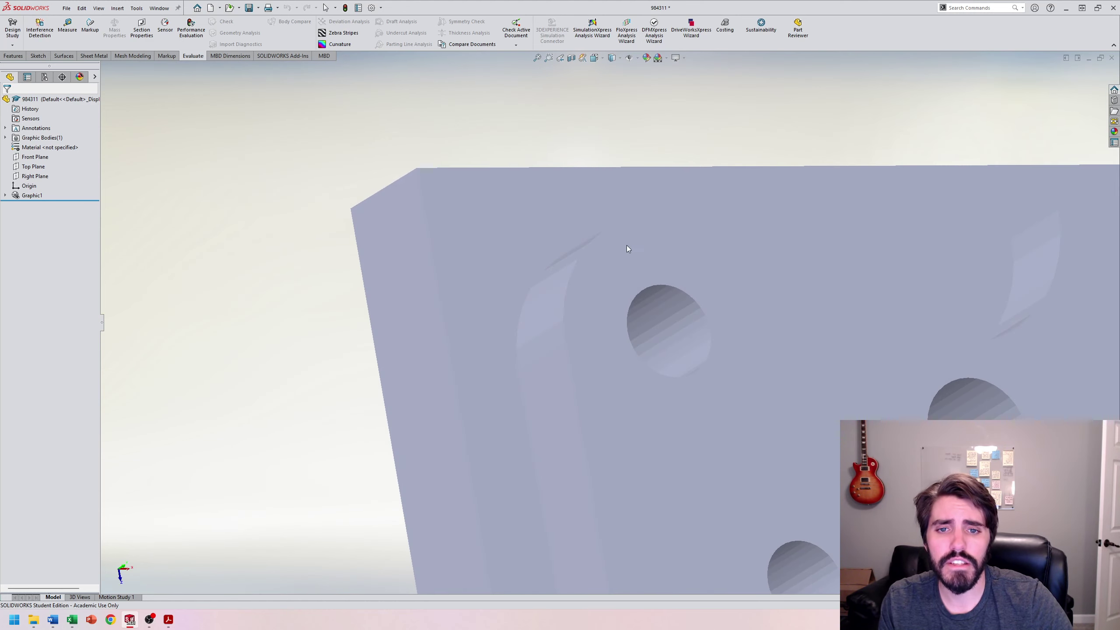
scroll(548, 302, down, 2)
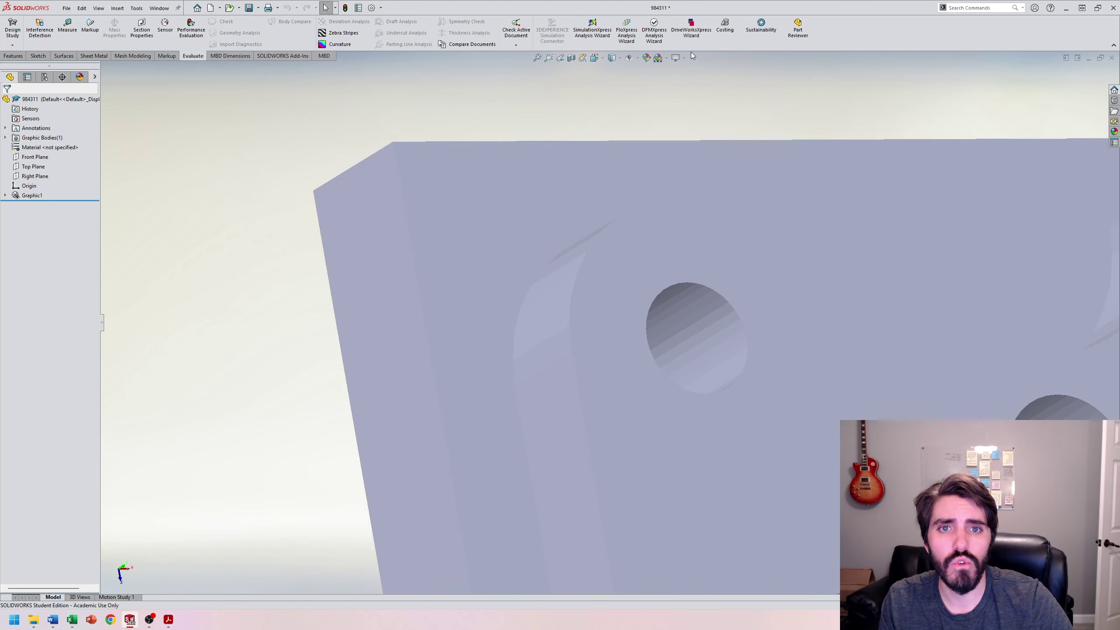
Turn the facet edges back on and examine the triangles along the rounded corner and the adjacent hole.
click(613, 57)
click(612, 74)
middle_drag(576, 354, 606, 340)
scroll(609, 339, up, 1)
scroll(572, 335, down, 3)
scroll(591, 268, up, 5)
middle_drag(590, 267, 665, 88)
Hide the facet edges again and examine the mesh's holes, slot and rounded corners from several angles.
click(613, 57)
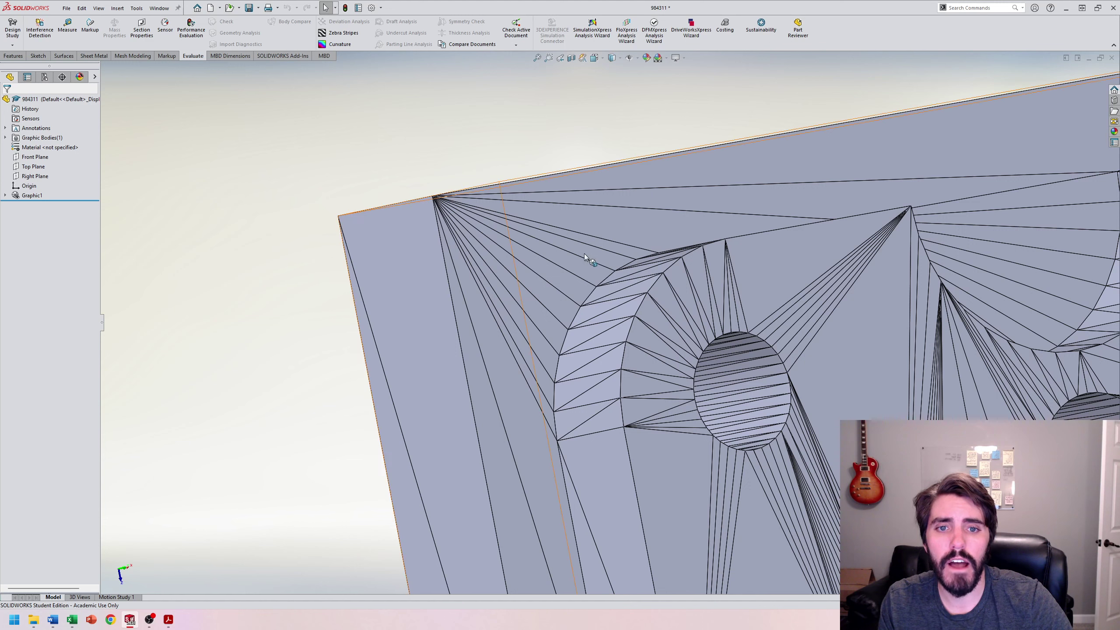
click(613, 57)
click(613, 82)
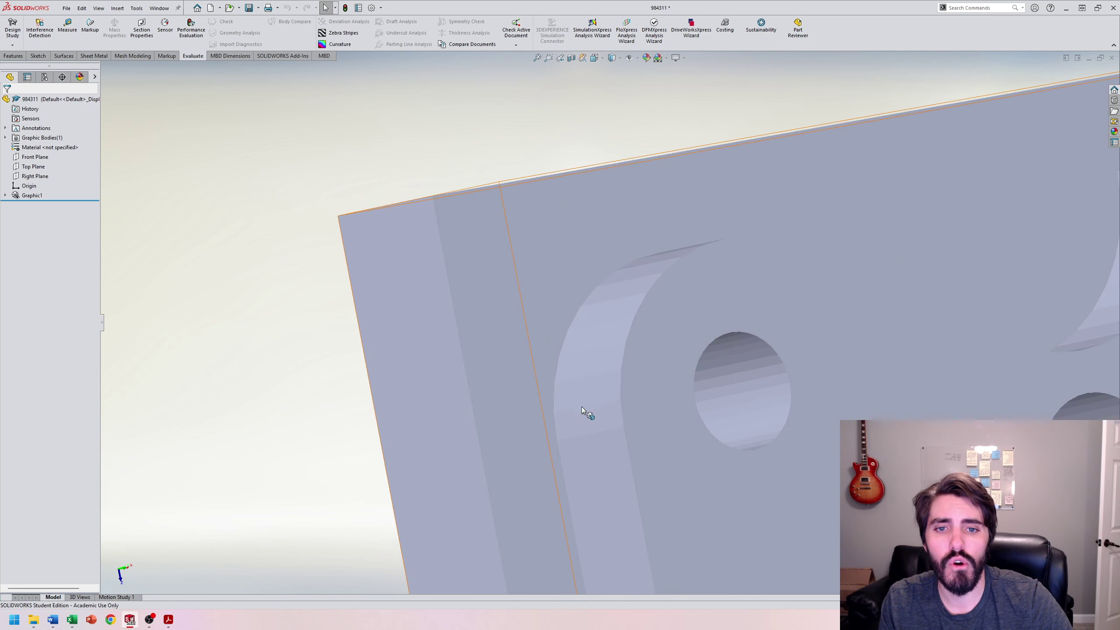
scroll(588, 354, up, 4)
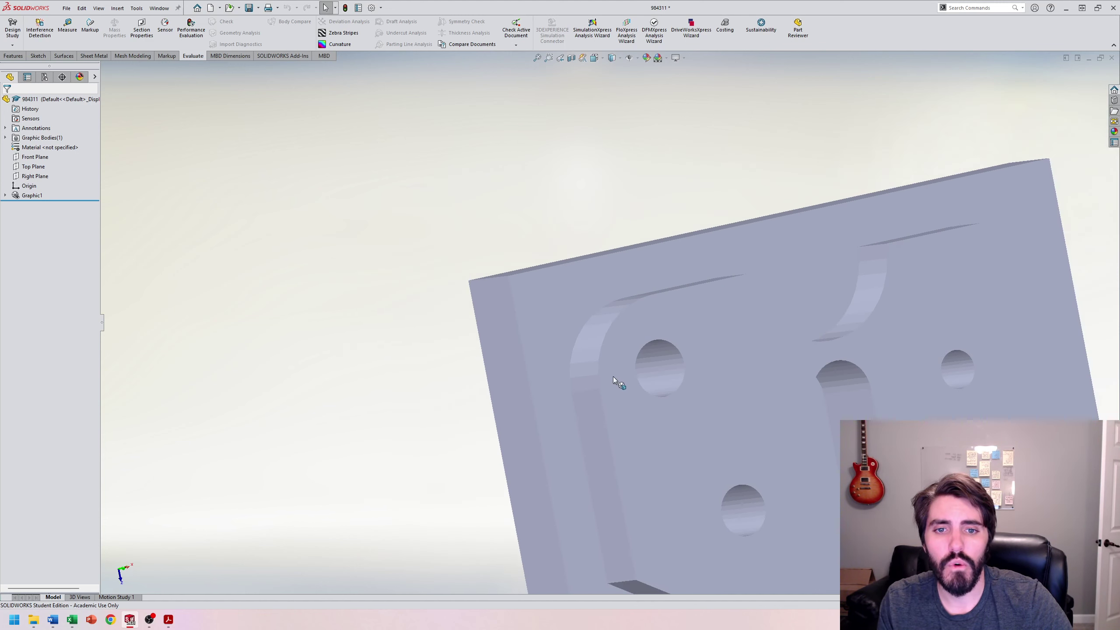
scroll(612, 376, down, 3)
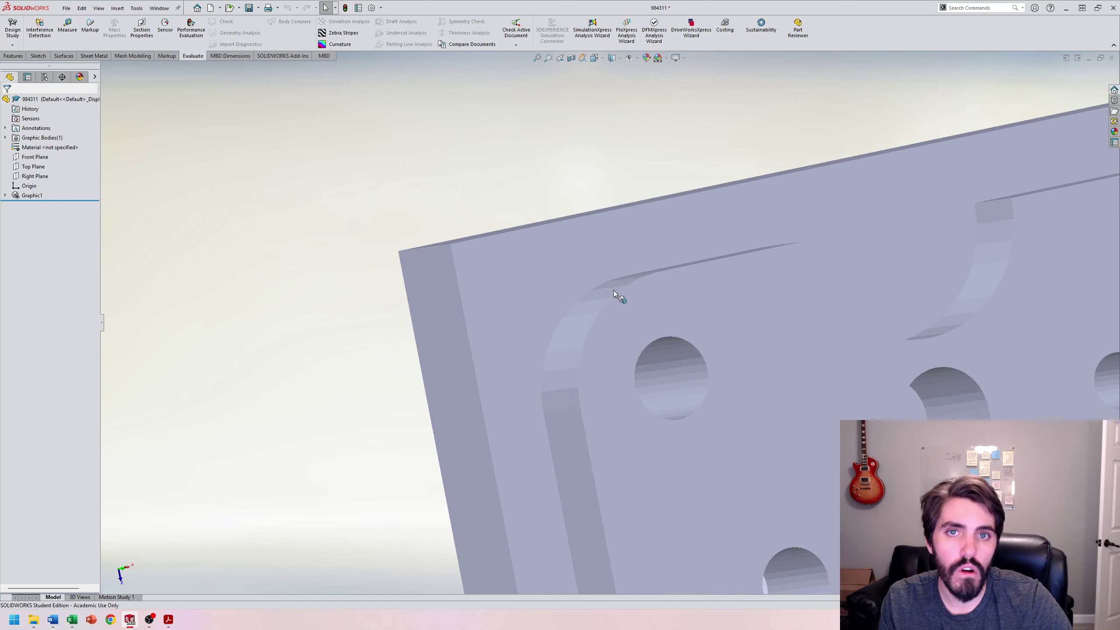
middle_drag(615, 291, 557, 276)
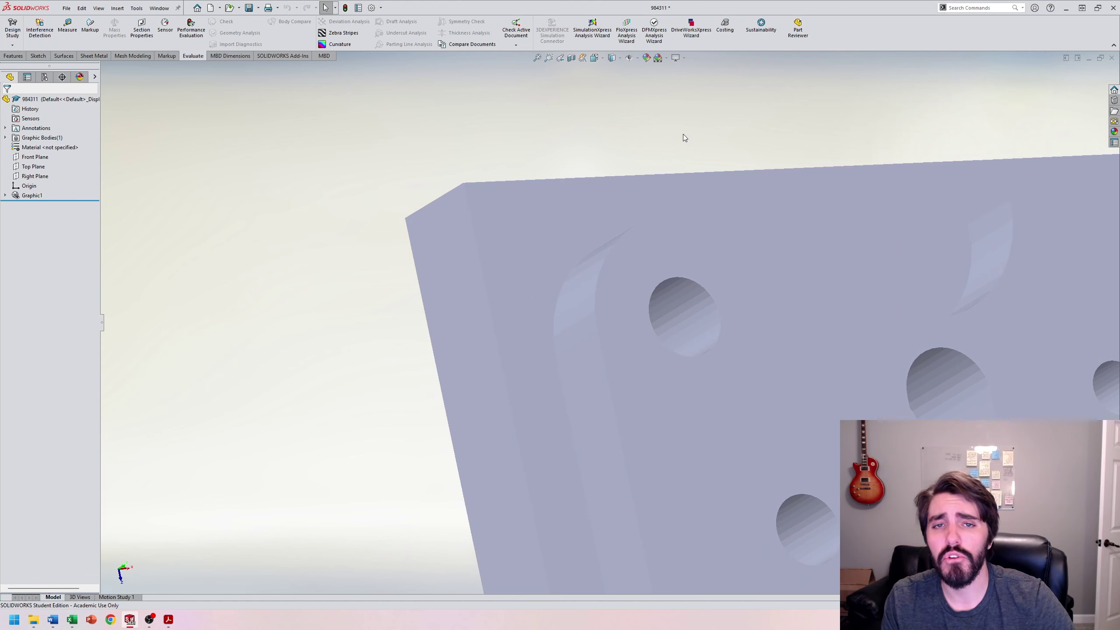
scroll(663, 322, up, 3)
scroll(649, 308, down, 2)
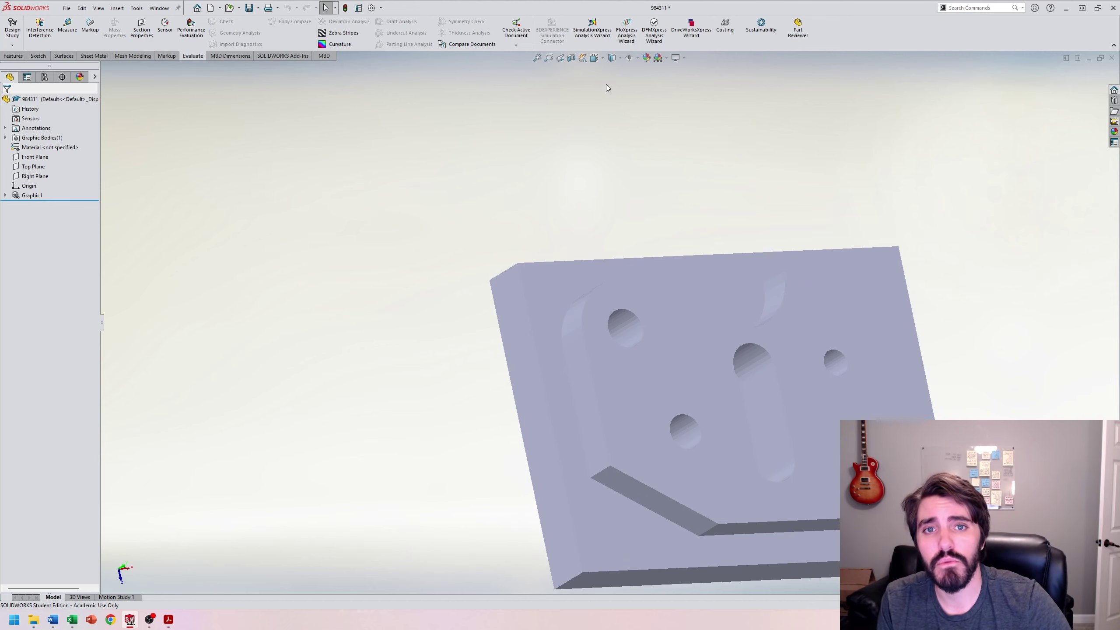
scroll(612, 400, down, 3)
middle_drag(612, 400, 737, 457)
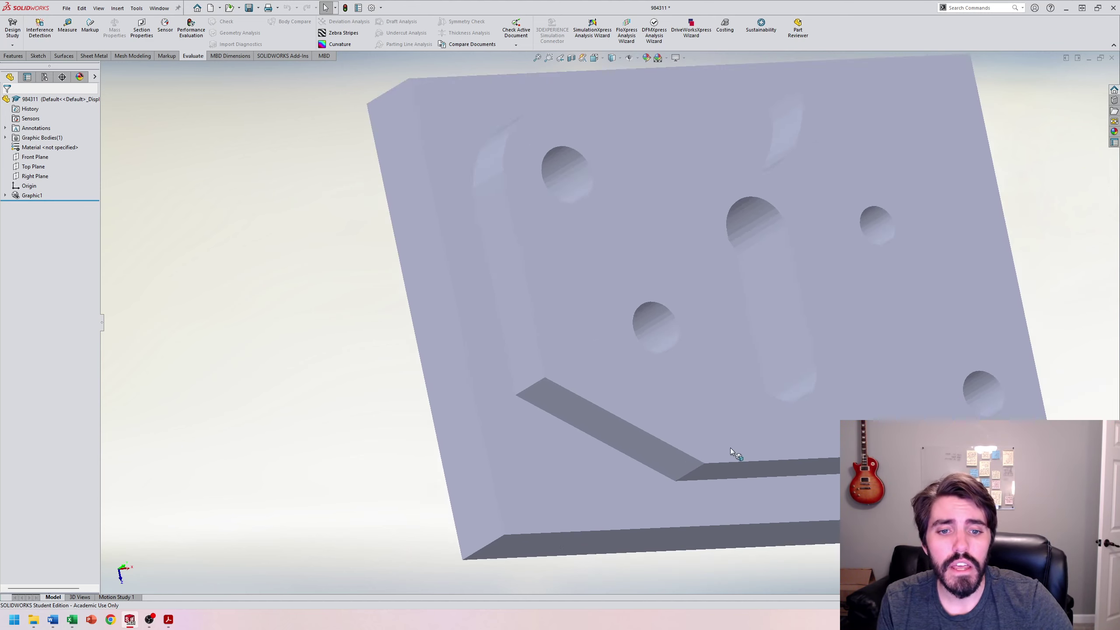
scroll(703, 405, down, 4)
scroll(739, 317, up, 4)
middle_drag(738, 317, 701, 230)
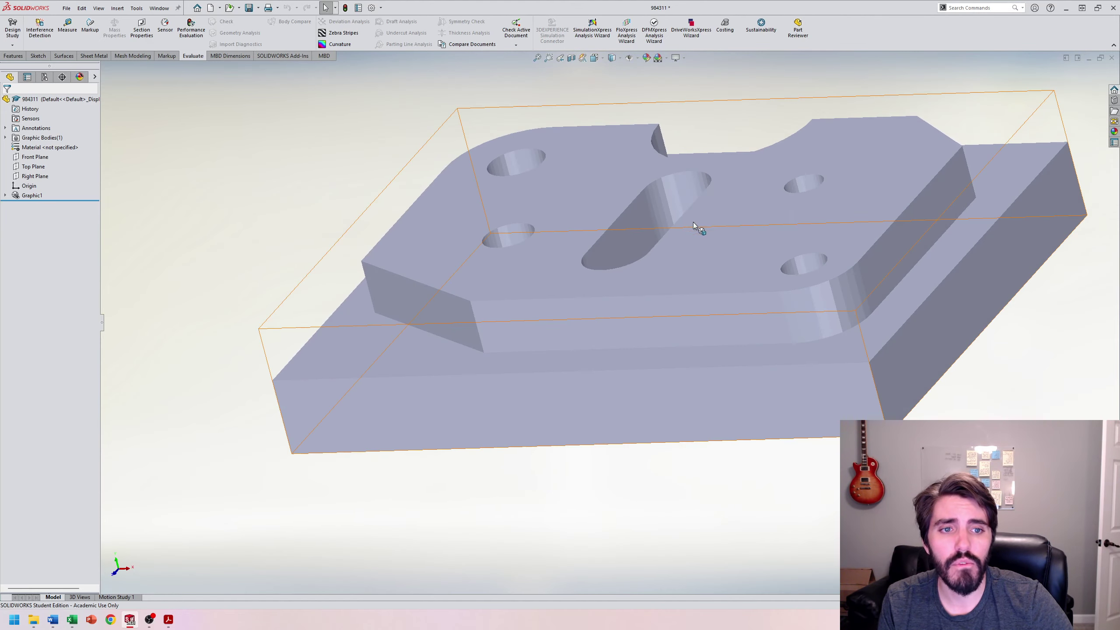
scroll(833, 303, down, 2)
scroll(833, 302, up, 3)
middle_drag(519, 234, 416, 203)
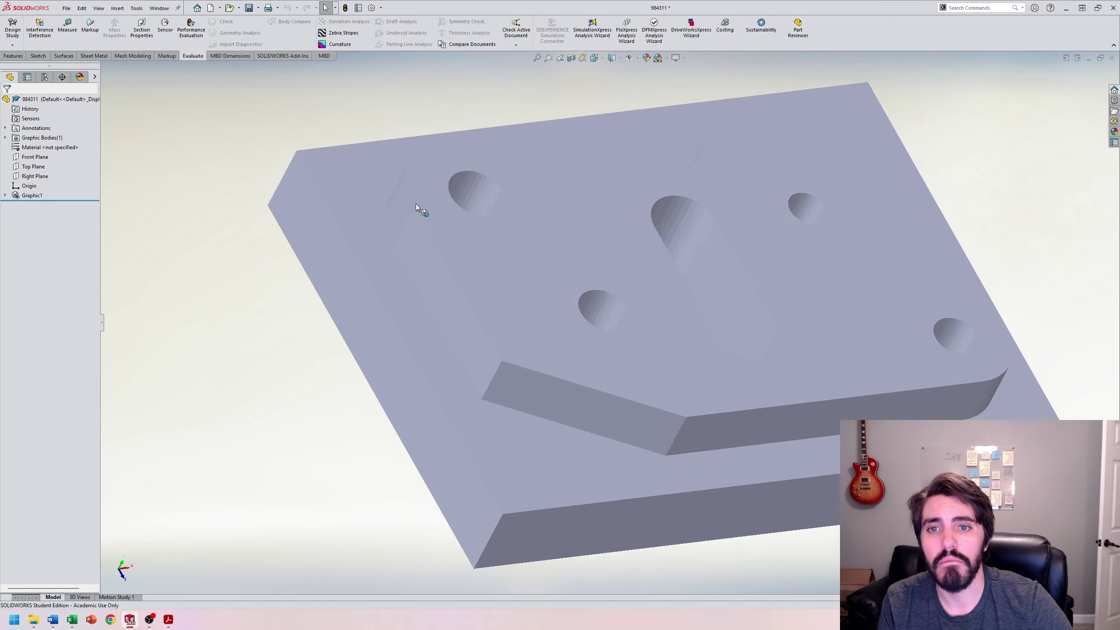
scroll(556, 77, down, 4)
scroll(557, 77, up, 3)
Show the whole mesh shaded with edges and review its triangulation across the full plate.
click(612, 58)
click(612, 72)
scroll(562, 310, down, 4)
mouse_move(562, 309)
middle_down()
mouse_move(628, 297)
mouse_move(591, 239)
middle_up()
scroll(628, 296, up, 3)
scroll(603, 269, down, 3)
scroll(587, 236, up, 1)
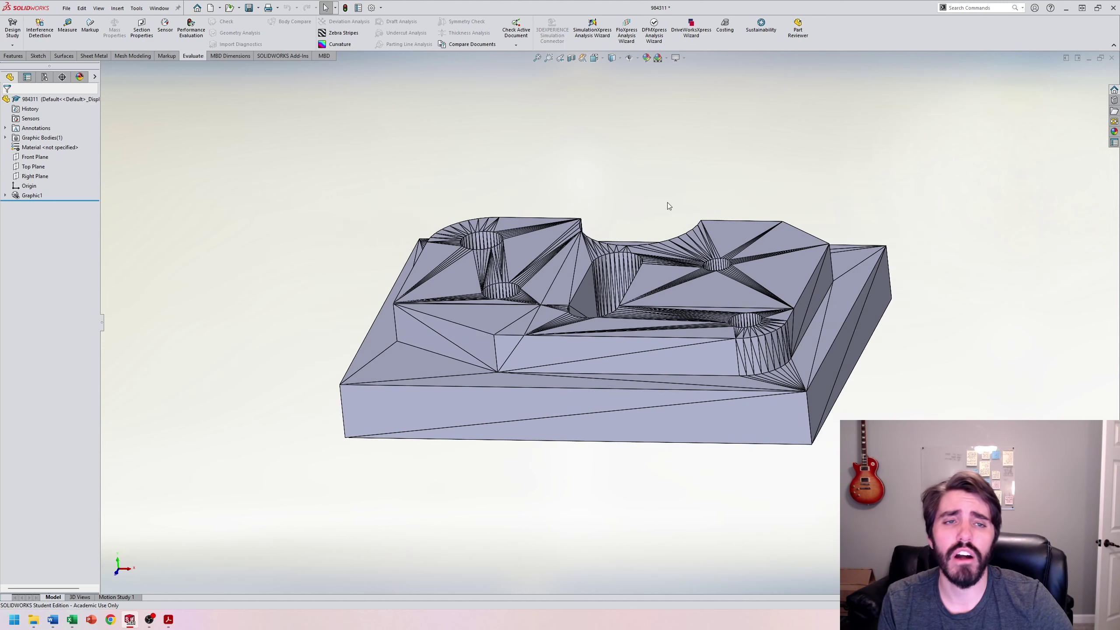
middle_drag(667, 205, 956, 114)
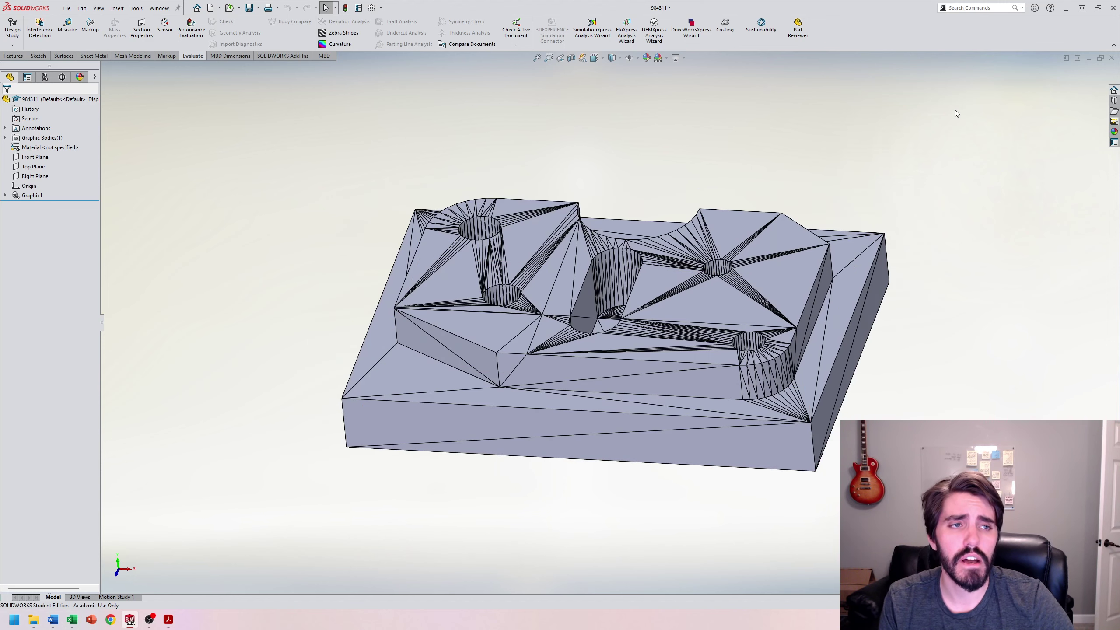
Close the imported STL document without saving and collapse Boss-Extrude1 in the original 98431 part's feature tree.
click(1112, 57)
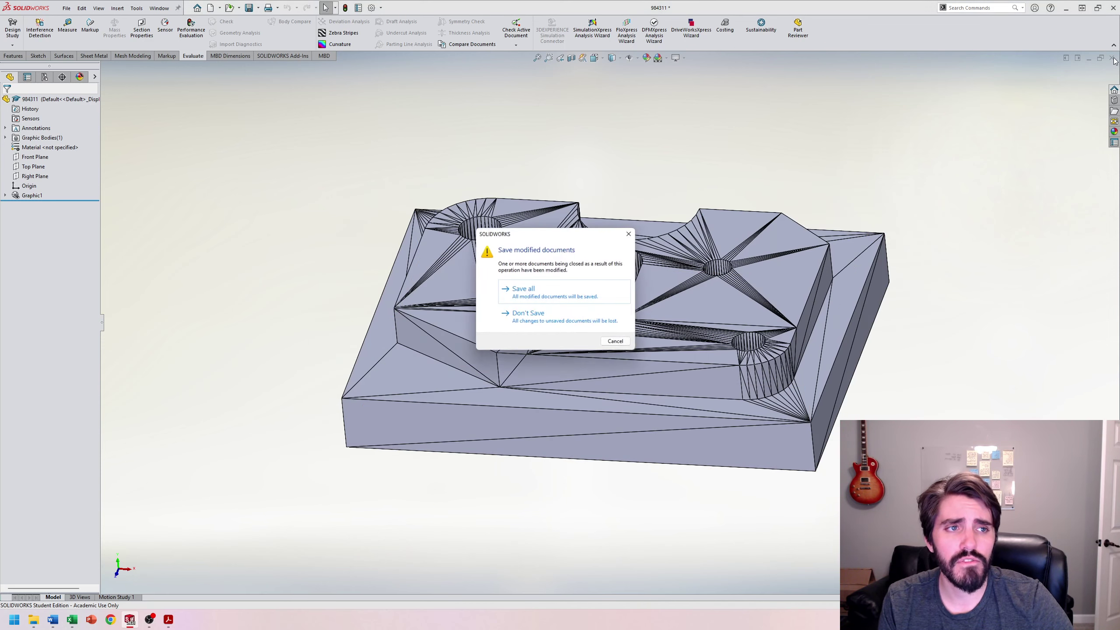
click(572, 323)
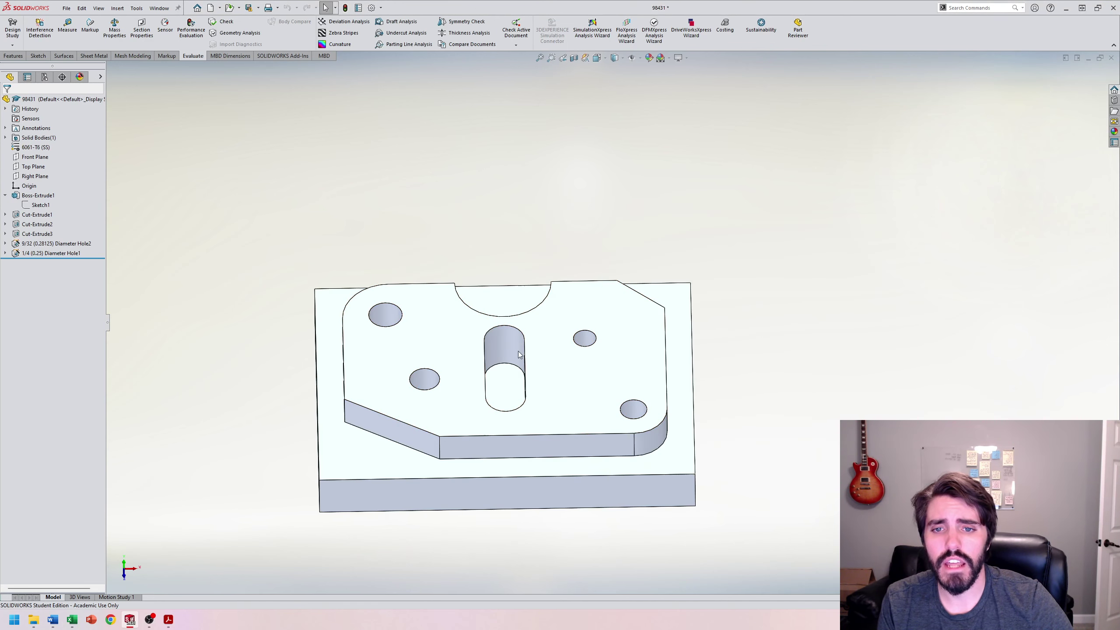
scroll(552, 368, down, 3)
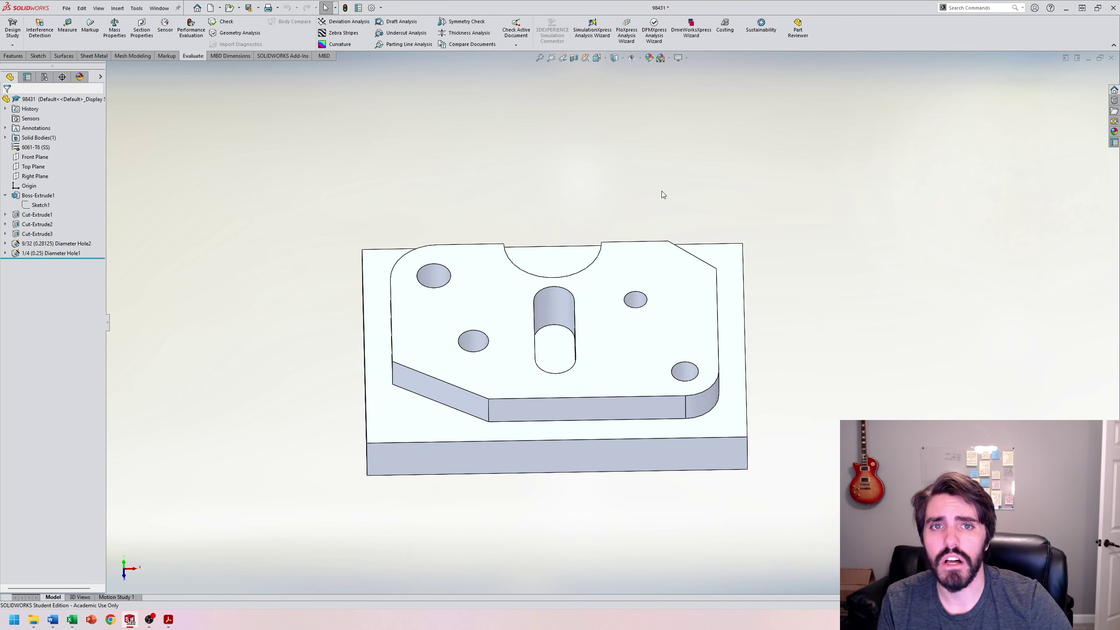
middle_drag(565, 238, 487, 243)
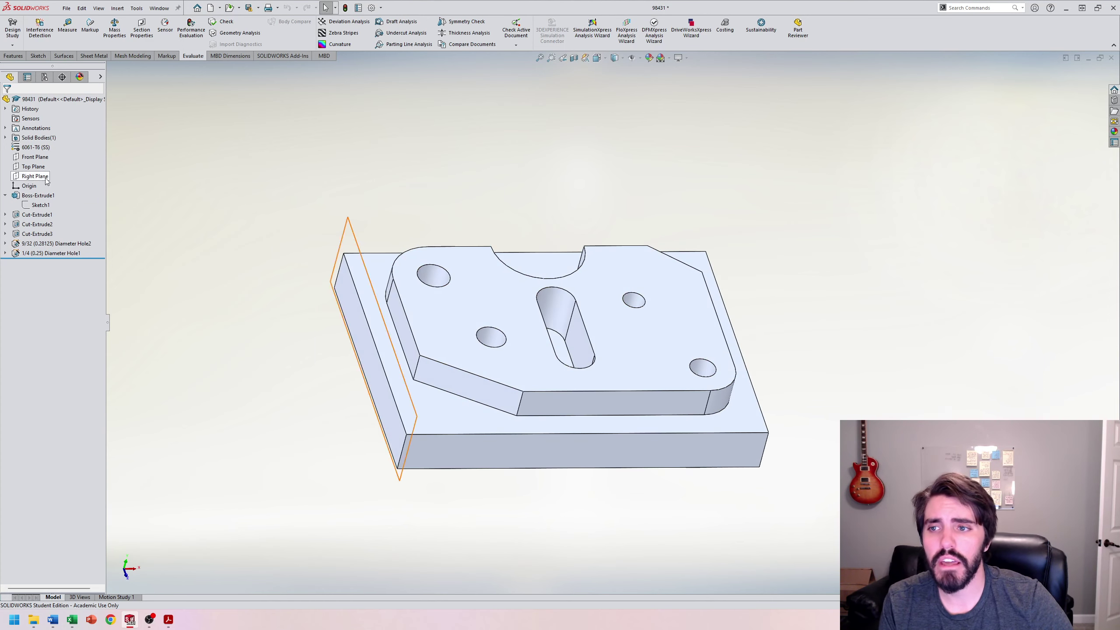
click(4, 195)
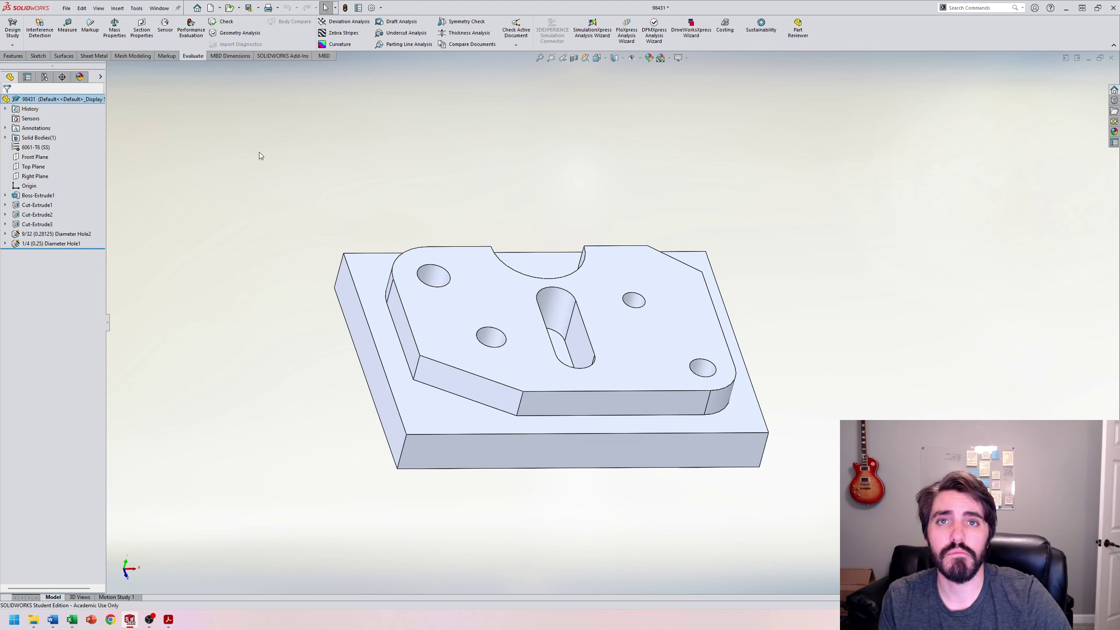
Export the 98431 part as an IGES (*.igs) file named 98431 in the 98431 documents folder.
click(69, 10)
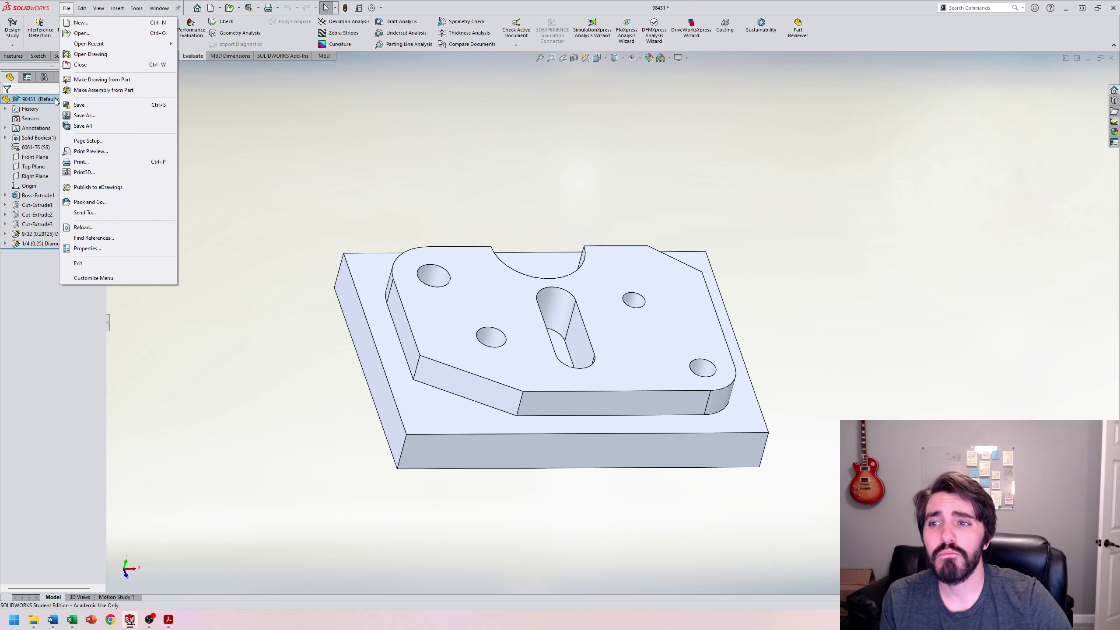
click(88, 116)
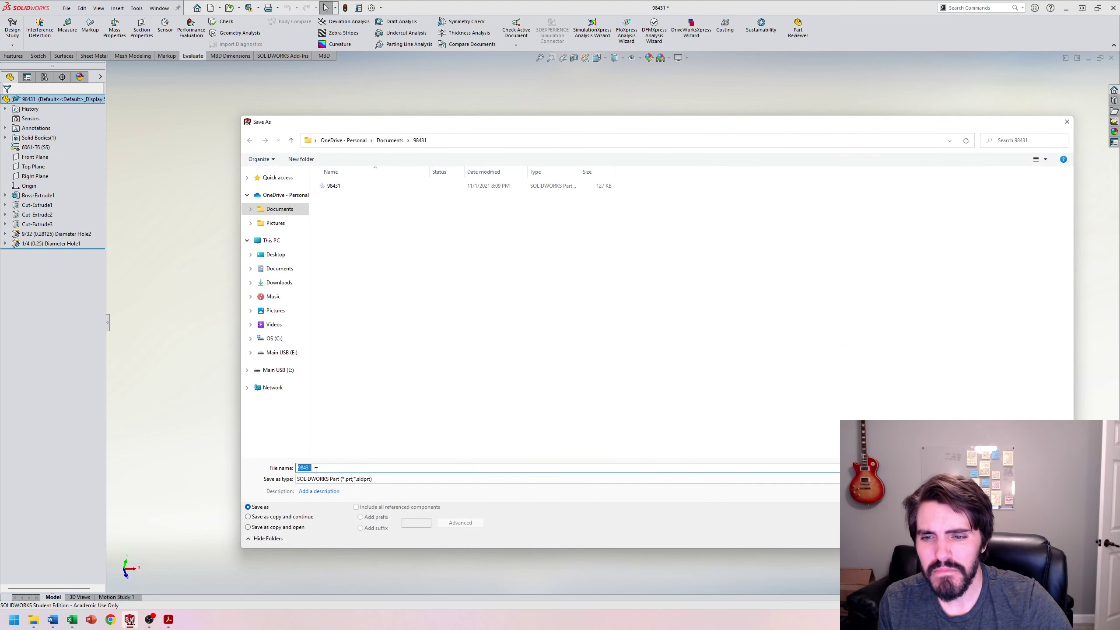
click(332, 479)
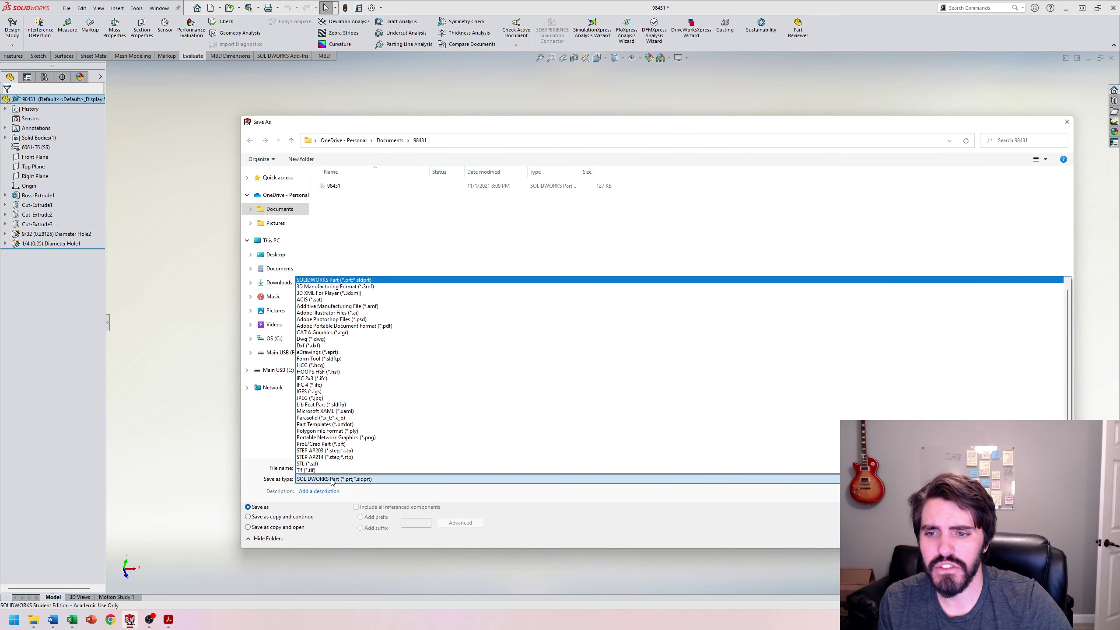
click(307, 392)
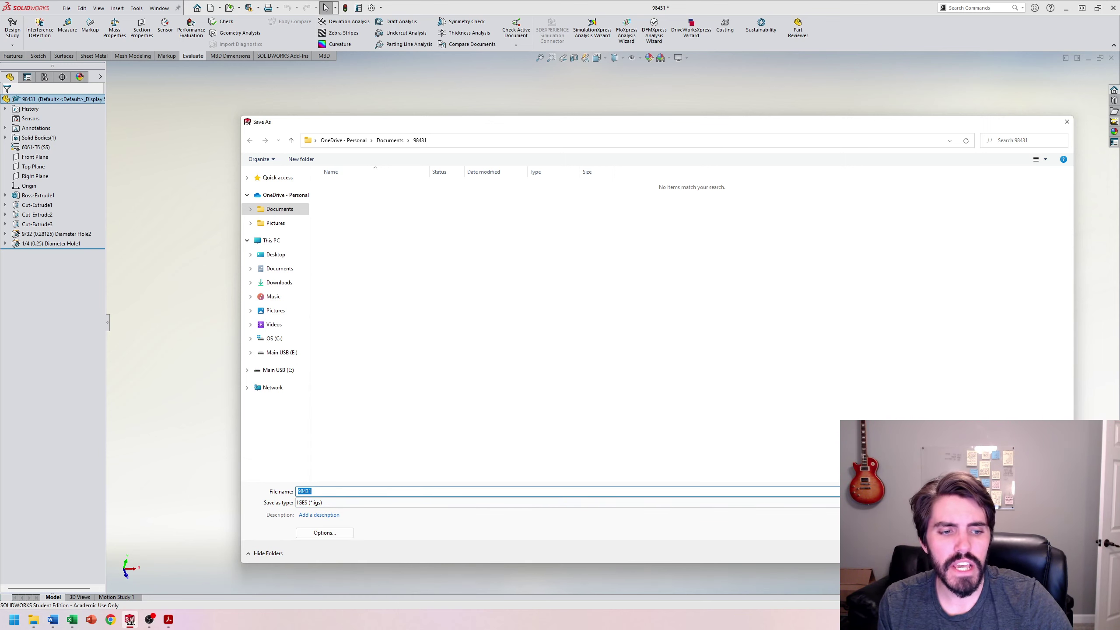
key(Return)
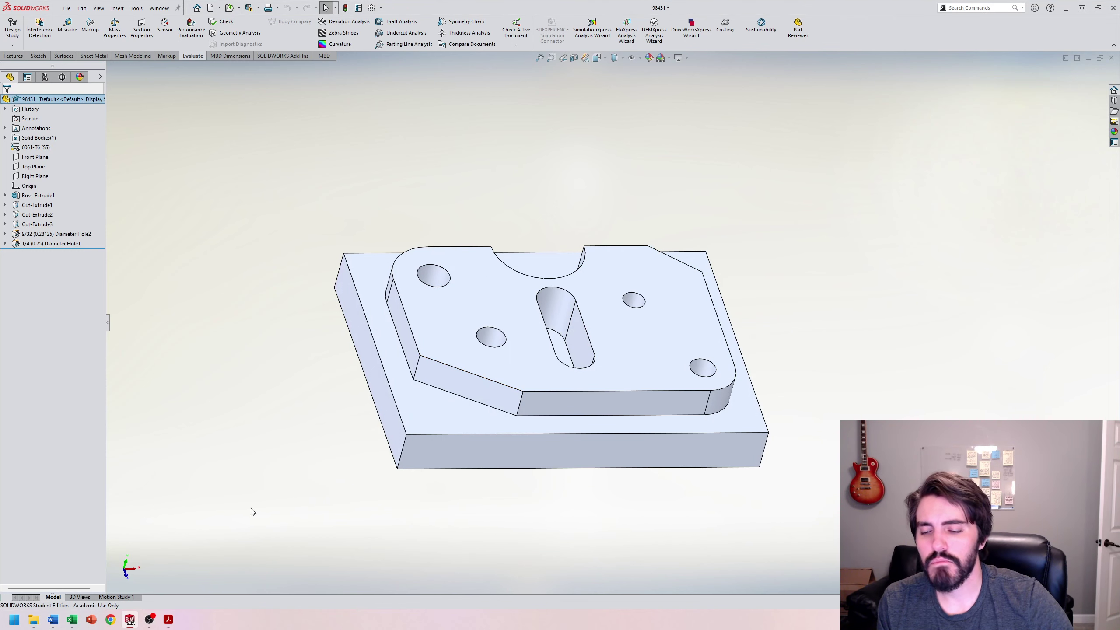
Check the 98431 folder for the exported IGES file and minimize the 98431 part document.
click(33, 619)
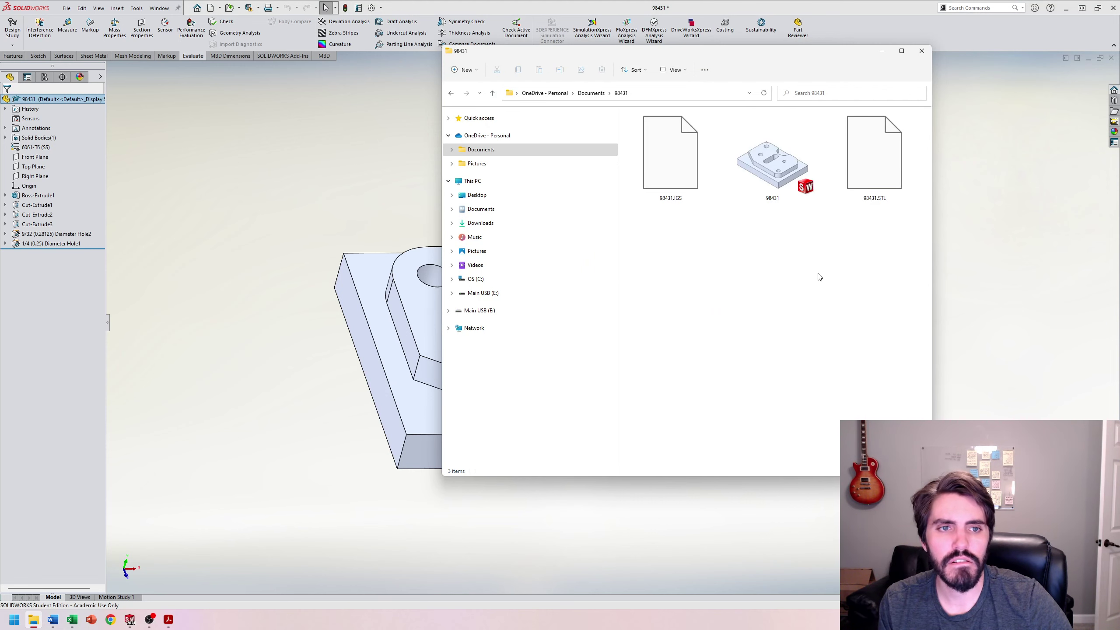
click(360, 187)
click(1088, 58)
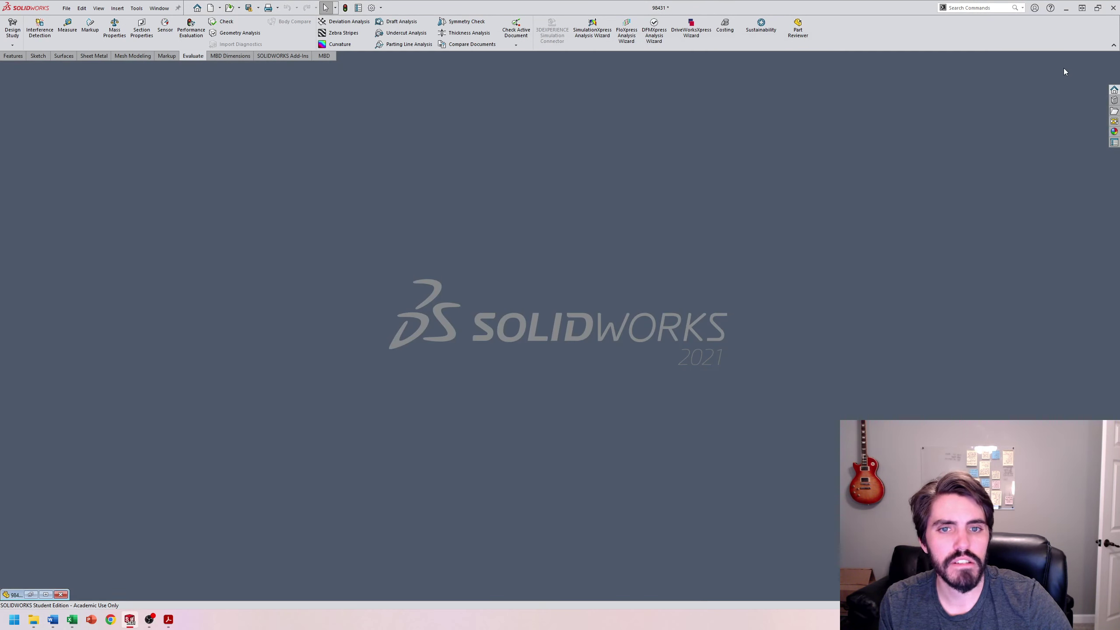
Open 98431.IGS from the File Explorer folder in the empty SOLIDWORKS workspace.
click(33, 621)
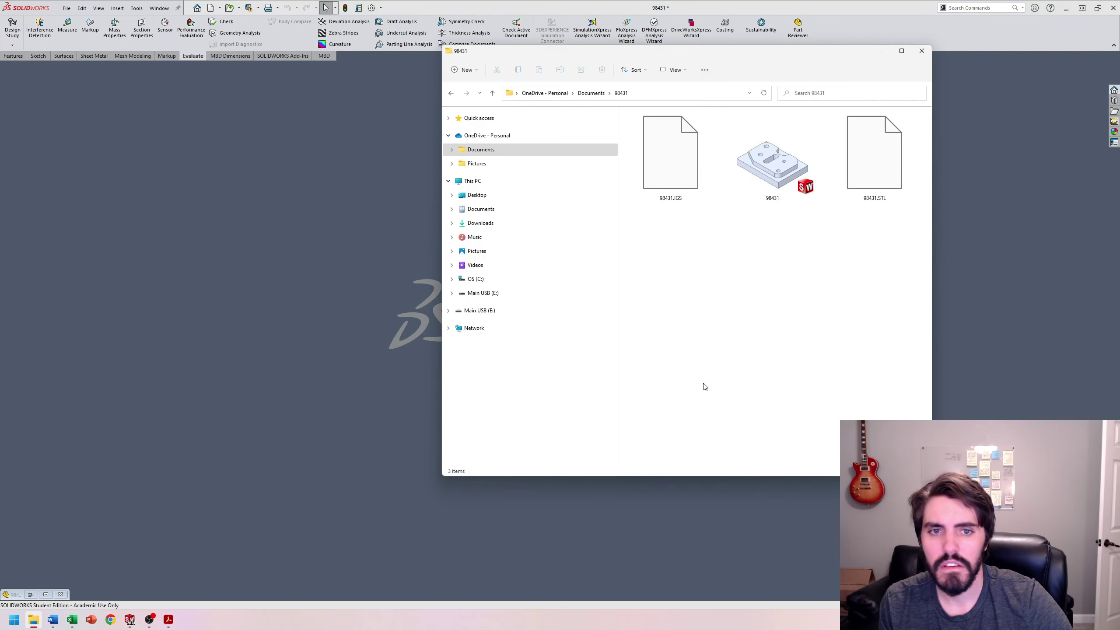
click(684, 171)
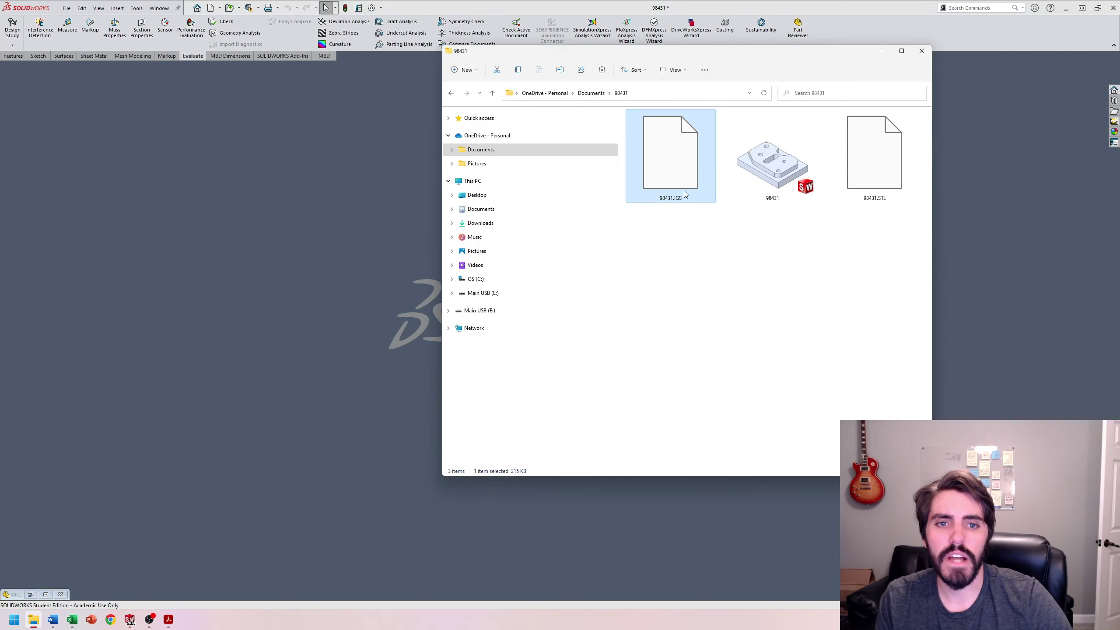
drag(685, 191, 339, 226)
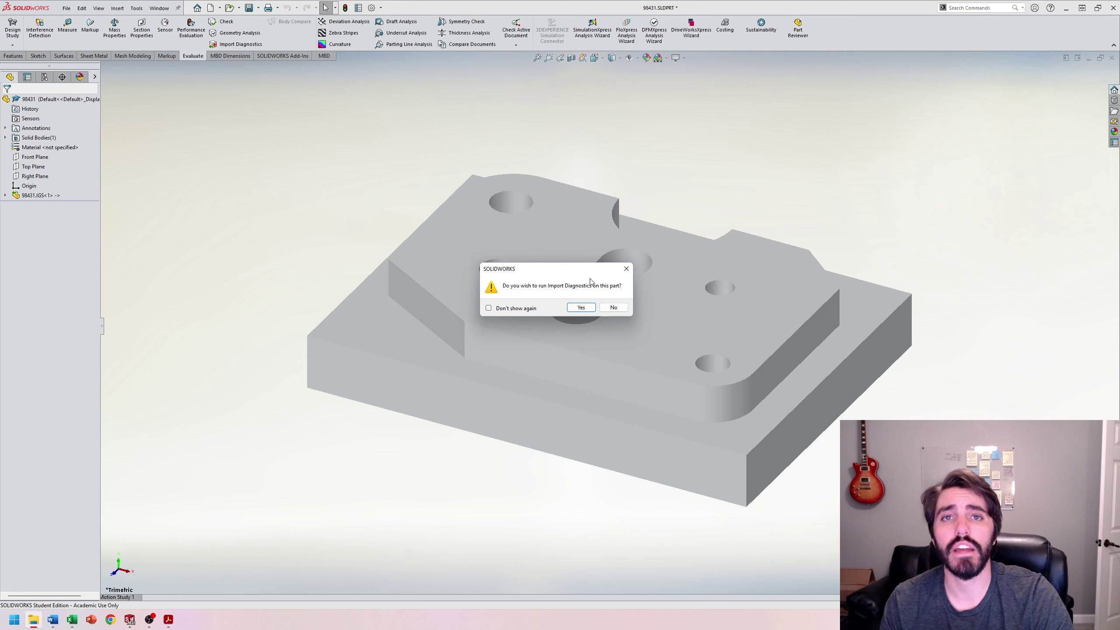
Run Import Diagnostics on the imported 98431.IGS part and examine the faulty-face list against the model's holes, slot and side walls.
click(580, 308)
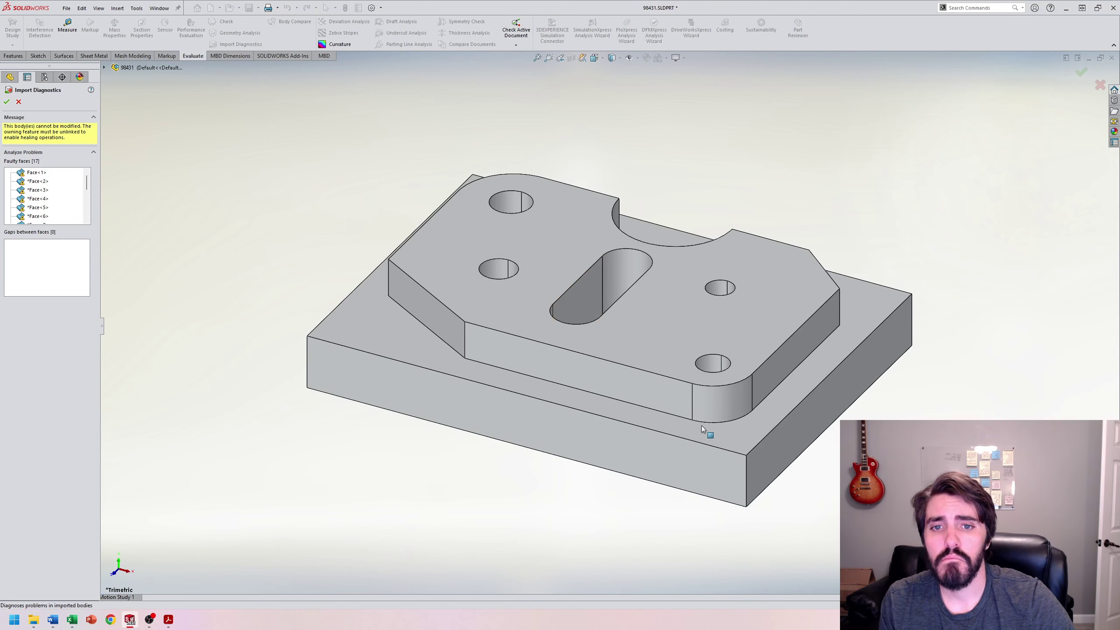
scroll(502, 214, down, 10)
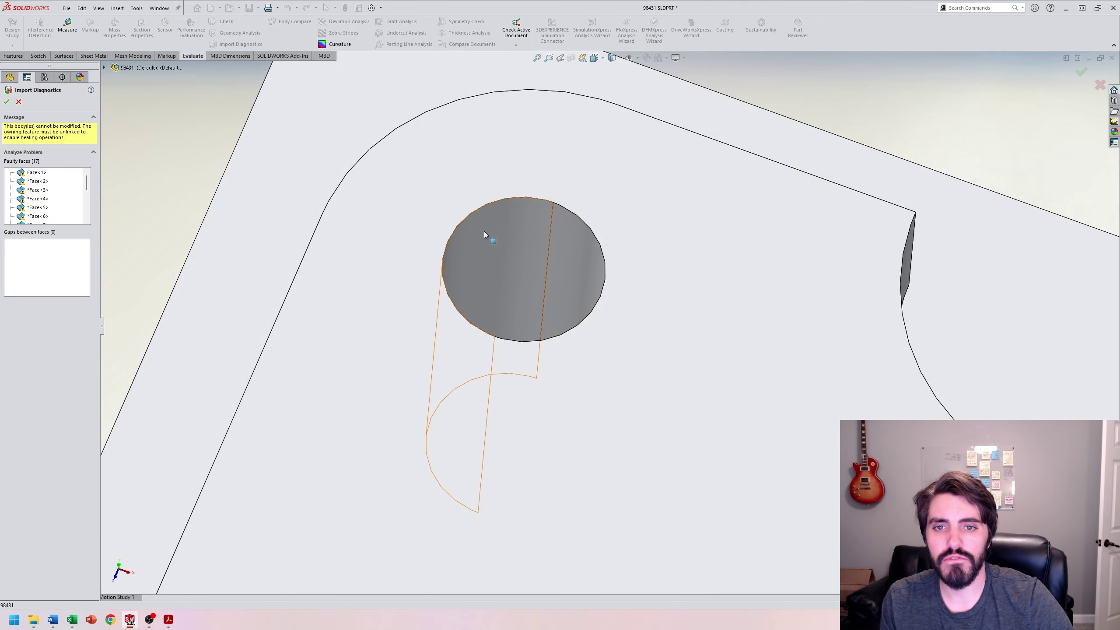
middle_drag(483, 231, 479, 339)
scroll(479, 339, up, 5)
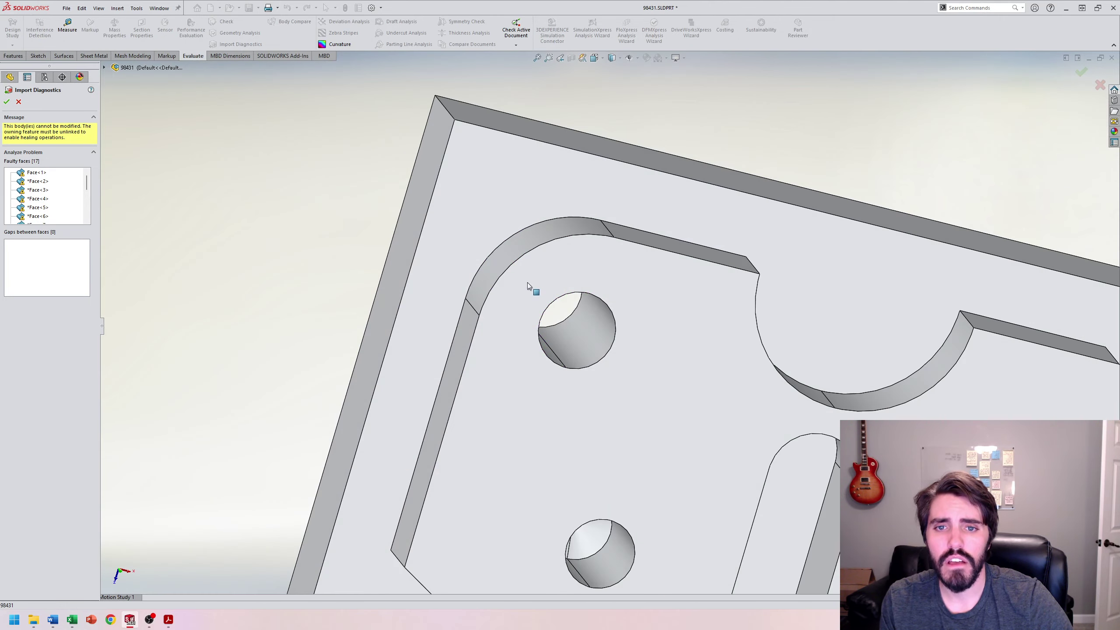
middle_drag(530, 290, 552, 243)
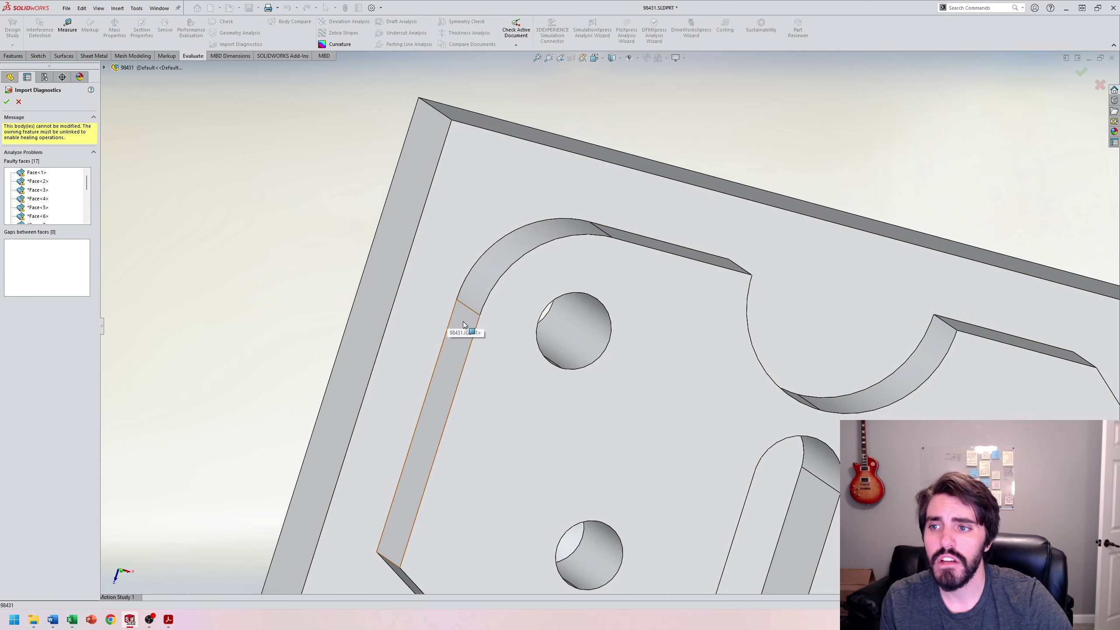
scroll(535, 314, up, 5)
scroll(745, 460, down, 3)
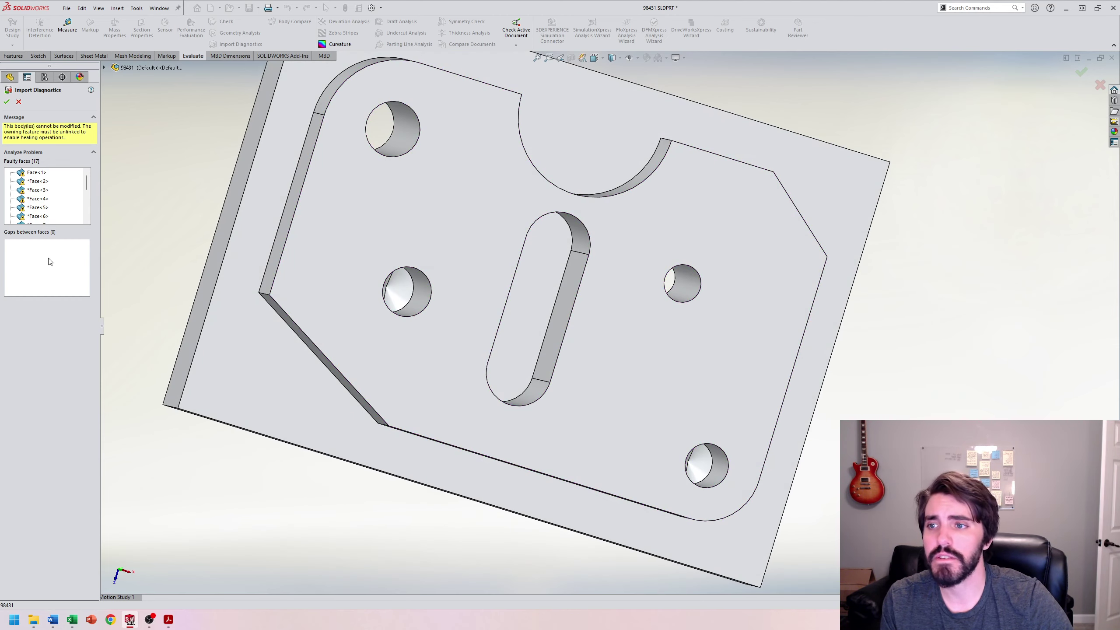
scroll(40, 194, down, 4)
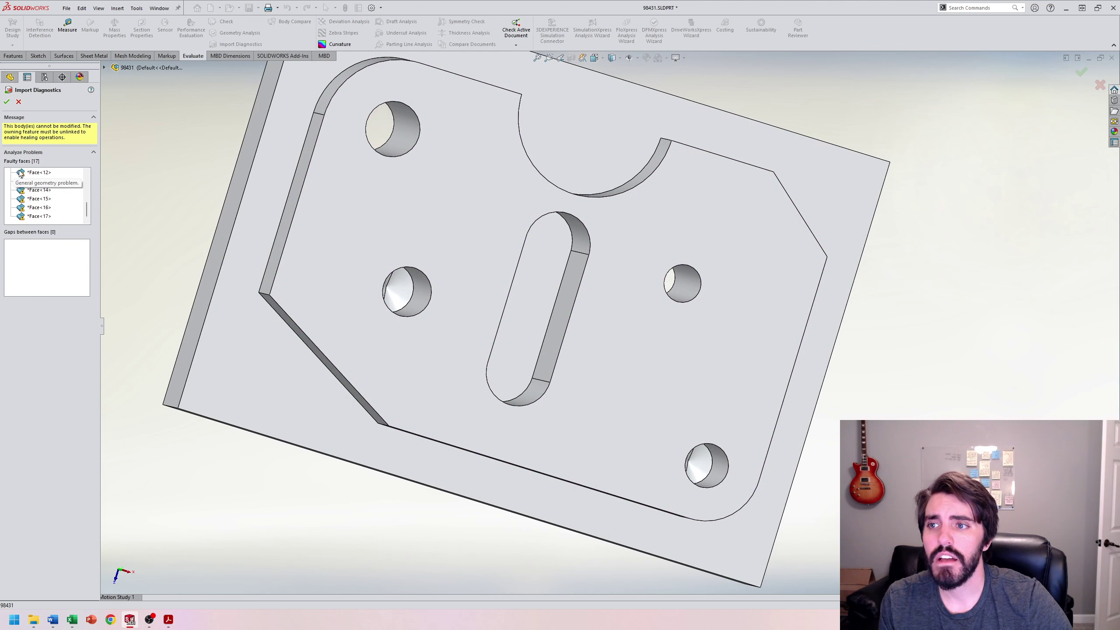
scroll(60, 216, up, 4)
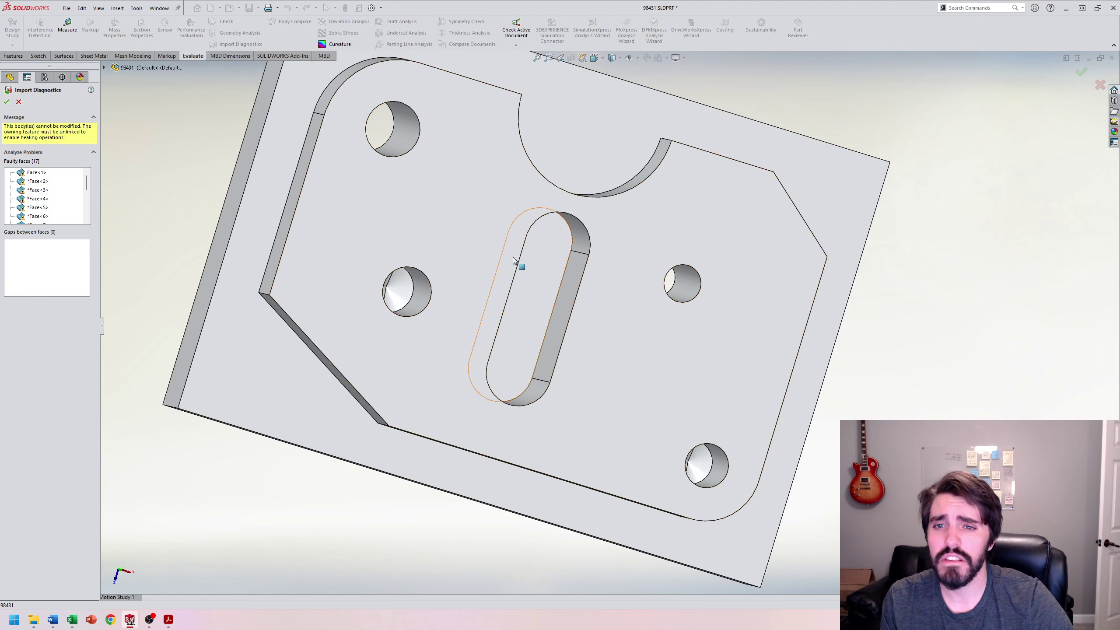
middle_drag(494, 298, 359, 233)
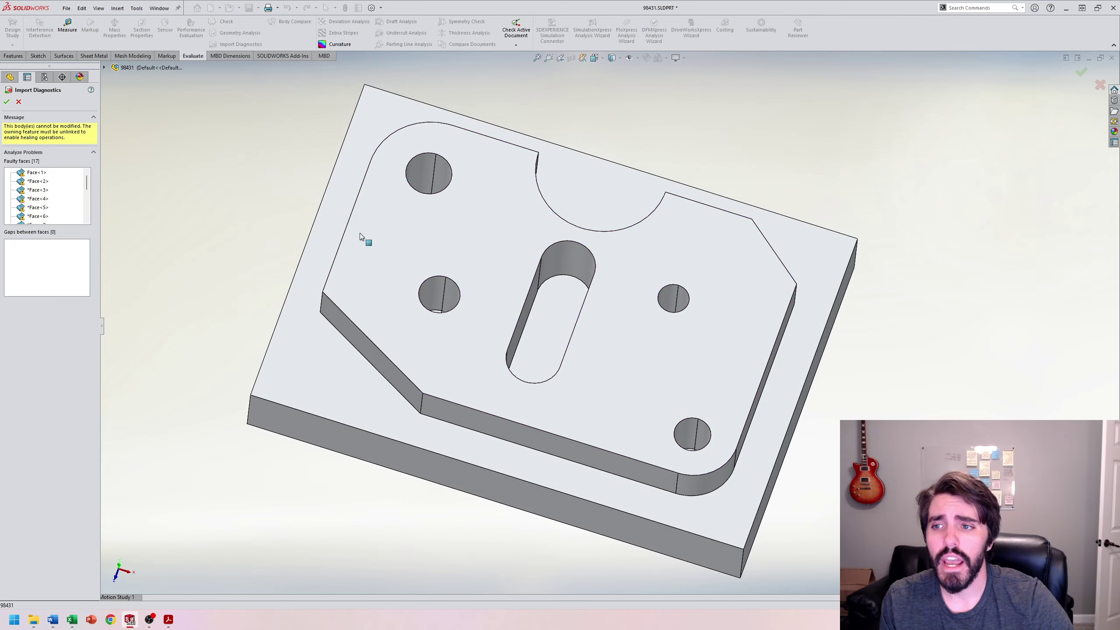
Highlight individual faces of the IGES model, including the base plate's upper face, and examine their boundaries for geometry problems.
click(350, 375)
click(38, 190)
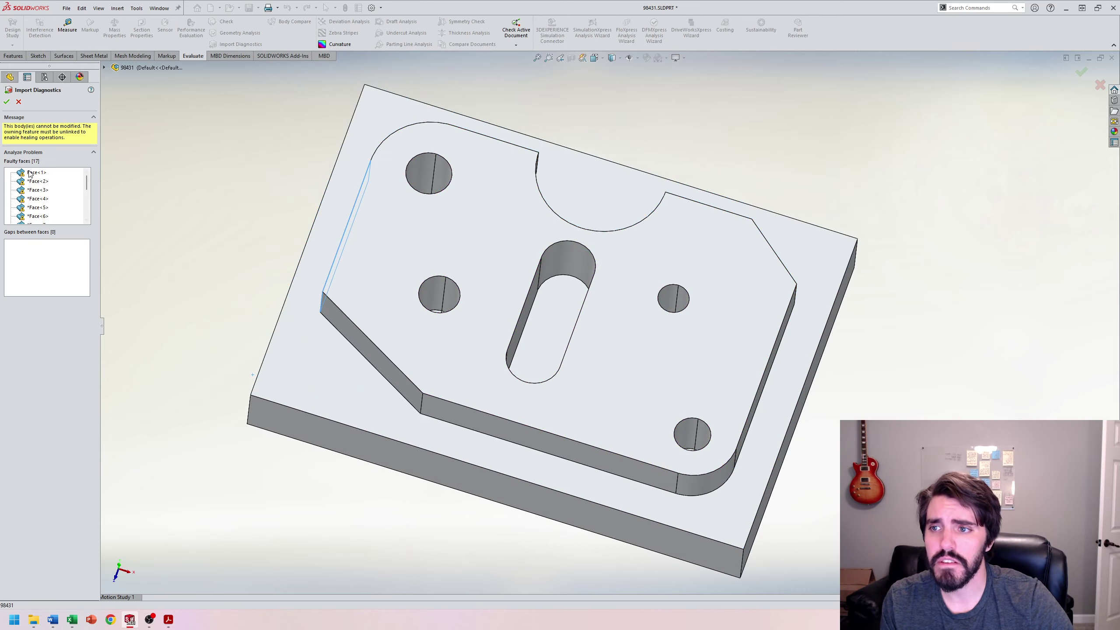
middle_drag(365, 392, 359, 420)
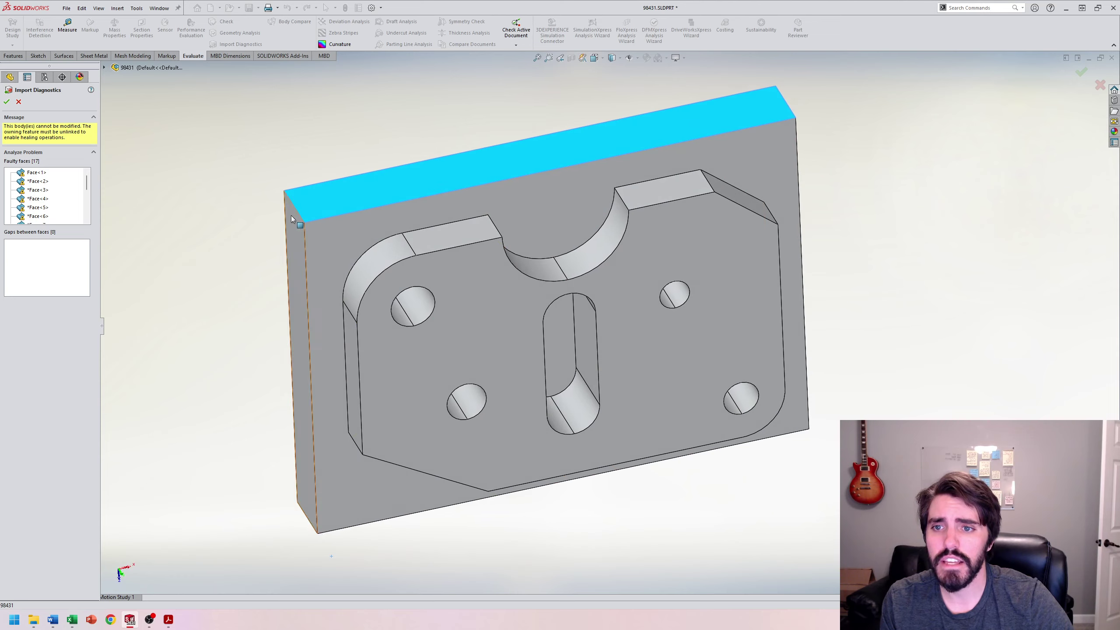
click(38, 190)
click(38, 198)
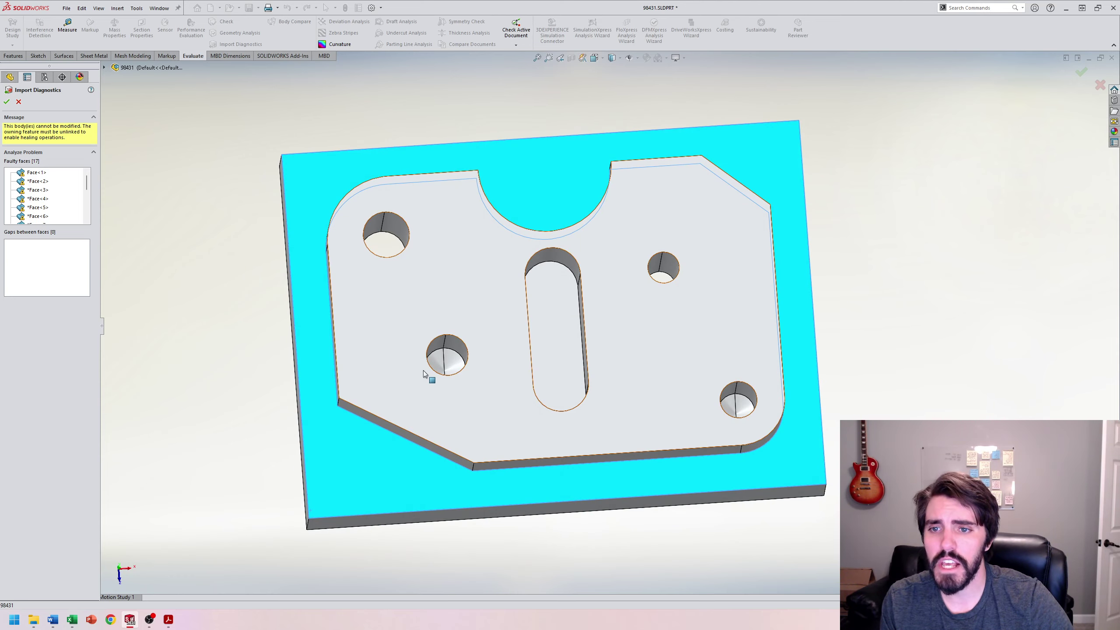
mouse_move(424, 370)
middle_down()
mouse_move(369, 373)
mouse_move(366, 313)
mouse_move(495, 380)
mouse_move(430, 350)
middle_up()
scroll(375, 364, down, 5)
scroll(554, 345, up, 6)
scroll(545, 340, down, 8)
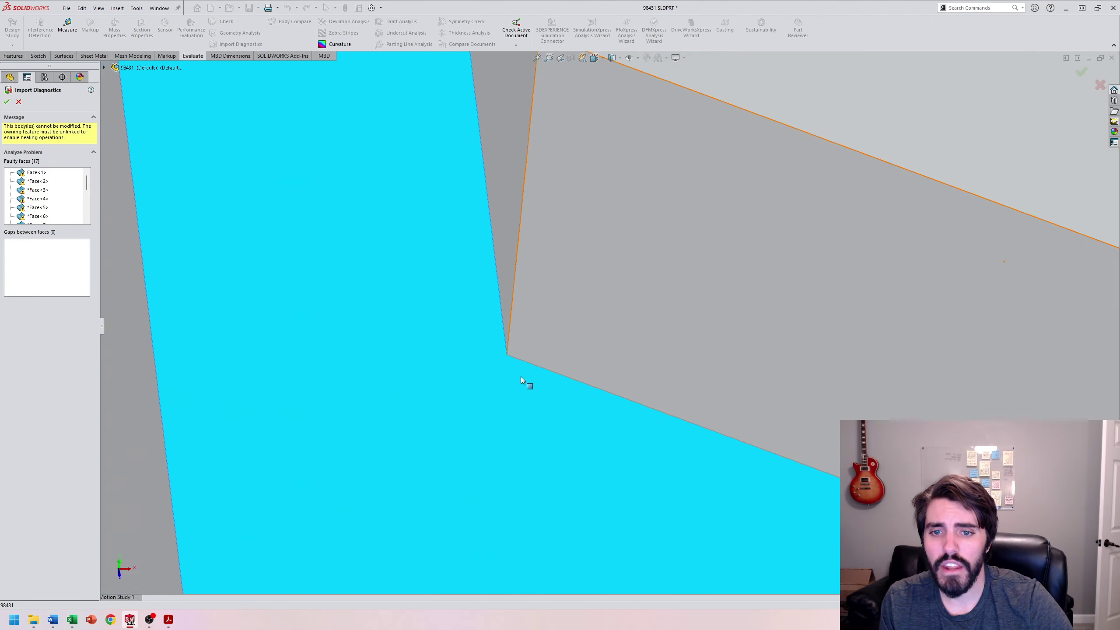
middle_drag(551, 316, 601, 270)
scroll(646, 296, up, 8)
middle_drag(694, 343, 791, 325)
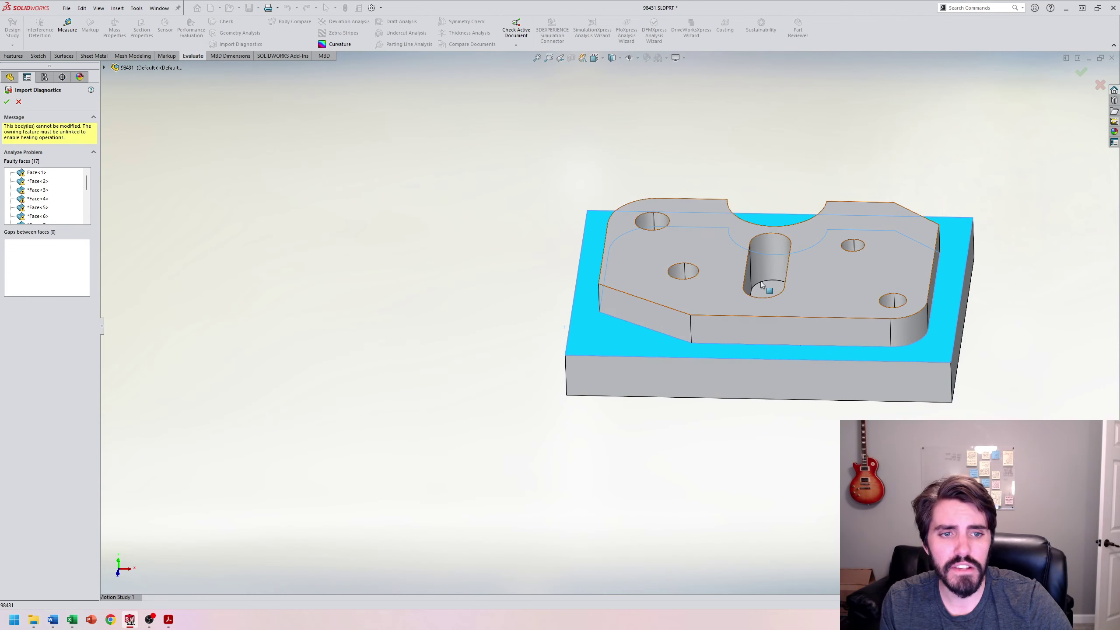
Compare the base plate's upper face with the raised block's top face, and exit Import Diagnostics without applying anything.
click(641, 326)
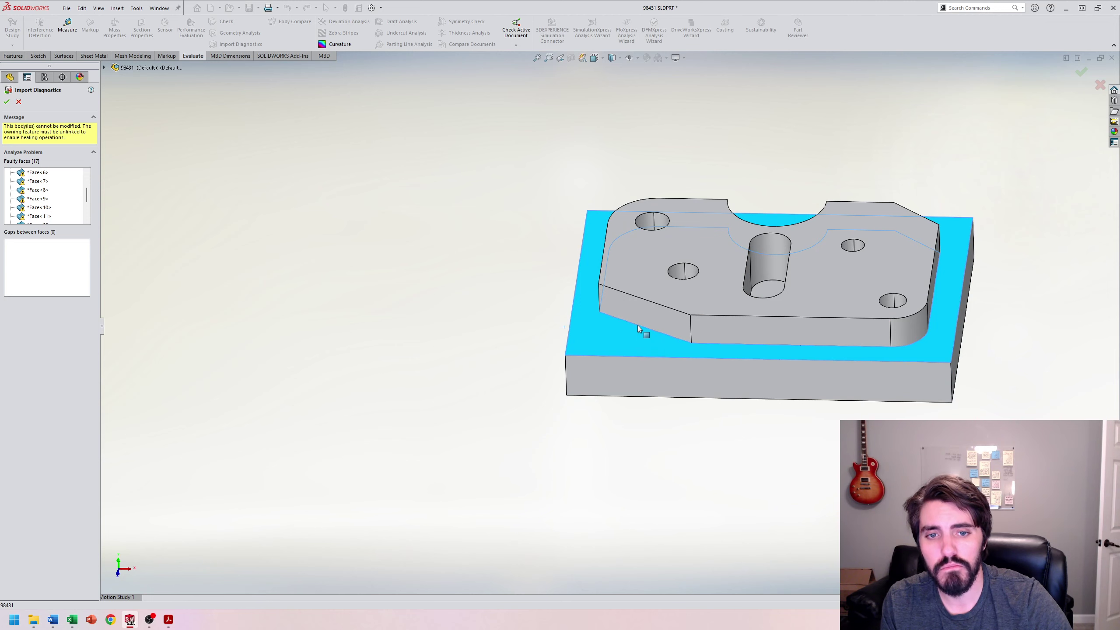
middle_drag(629, 326, 624, 304)
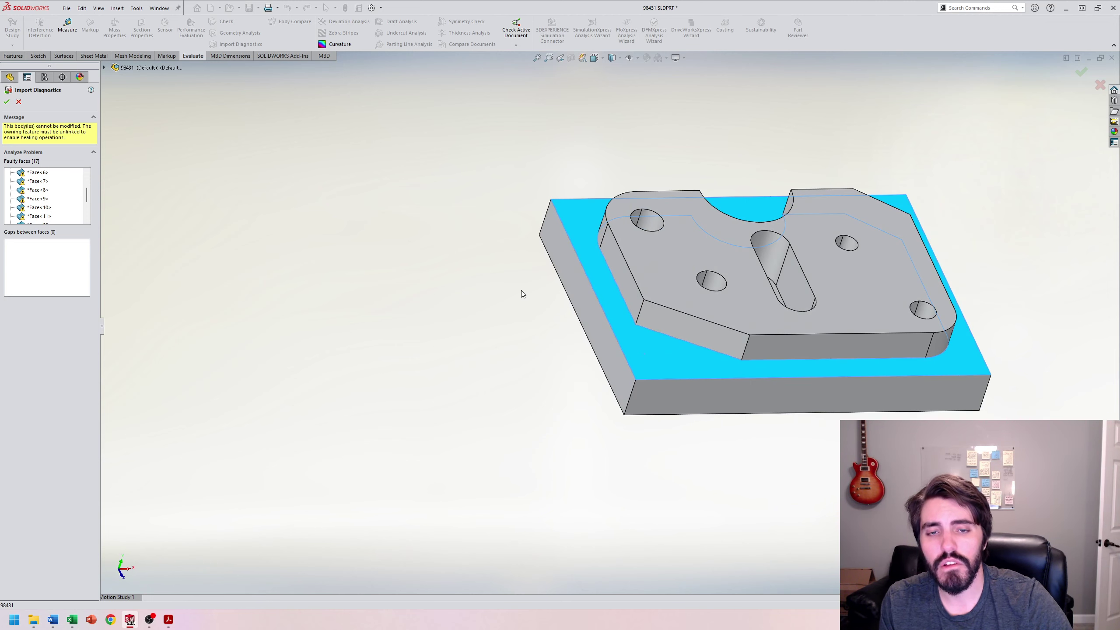
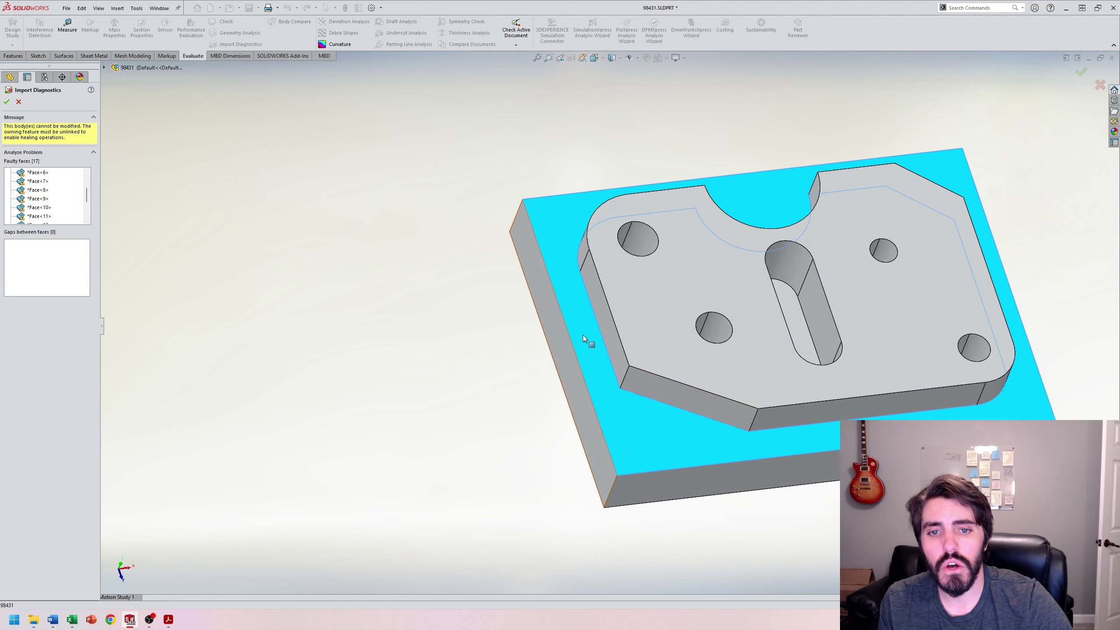
scroll(584, 342, down, 2)
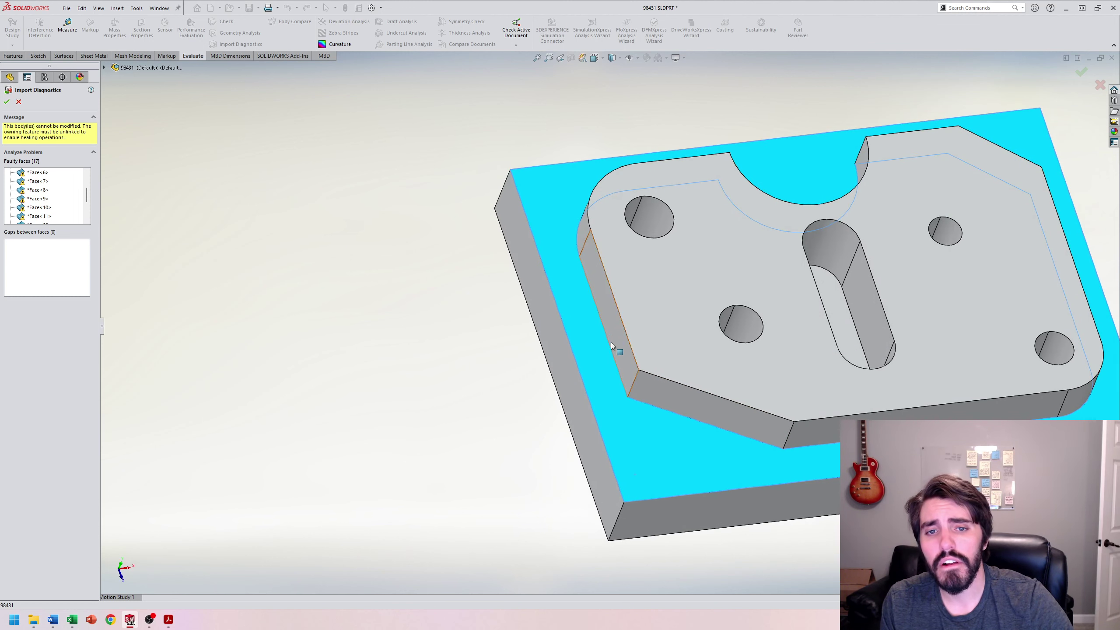
key(f)
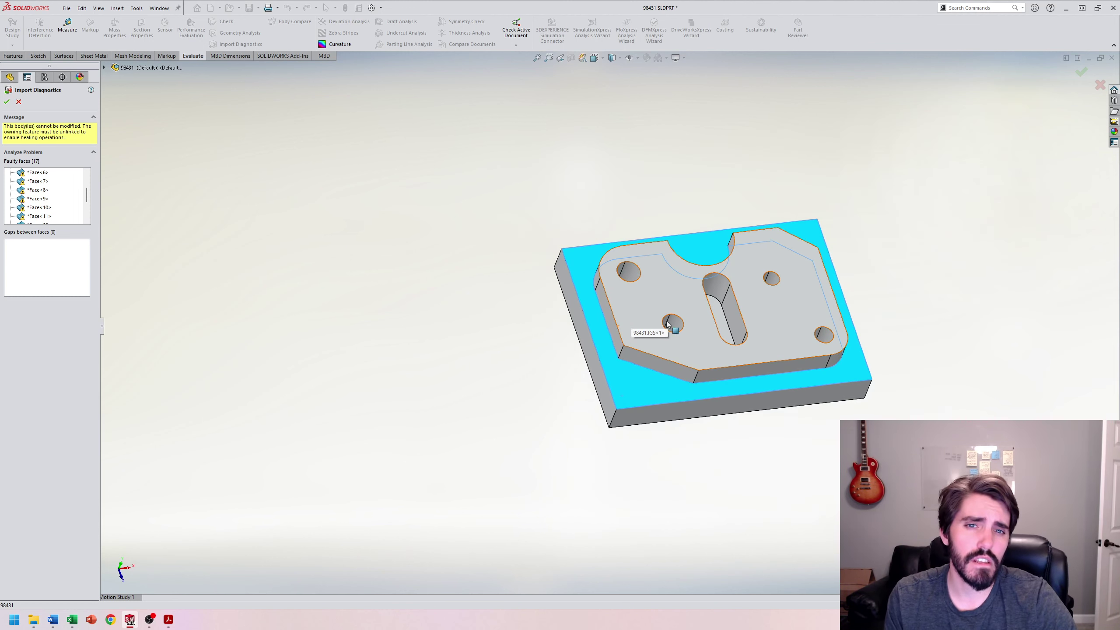
scroll(634, 328, down, 3)
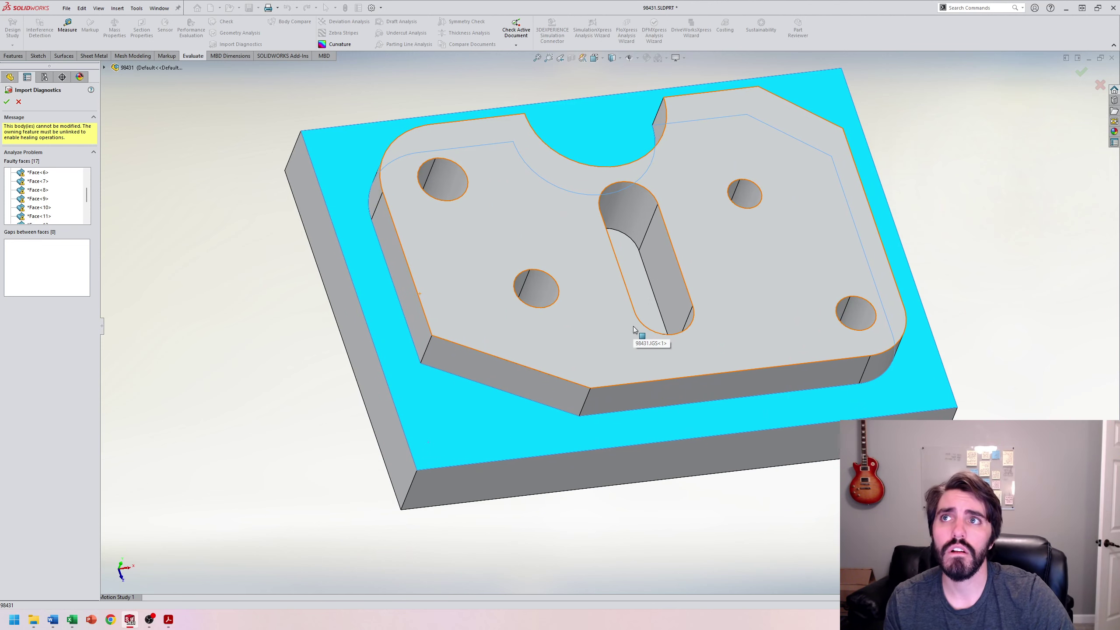
scroll(634, 328, up, 5)
click(723, 267)
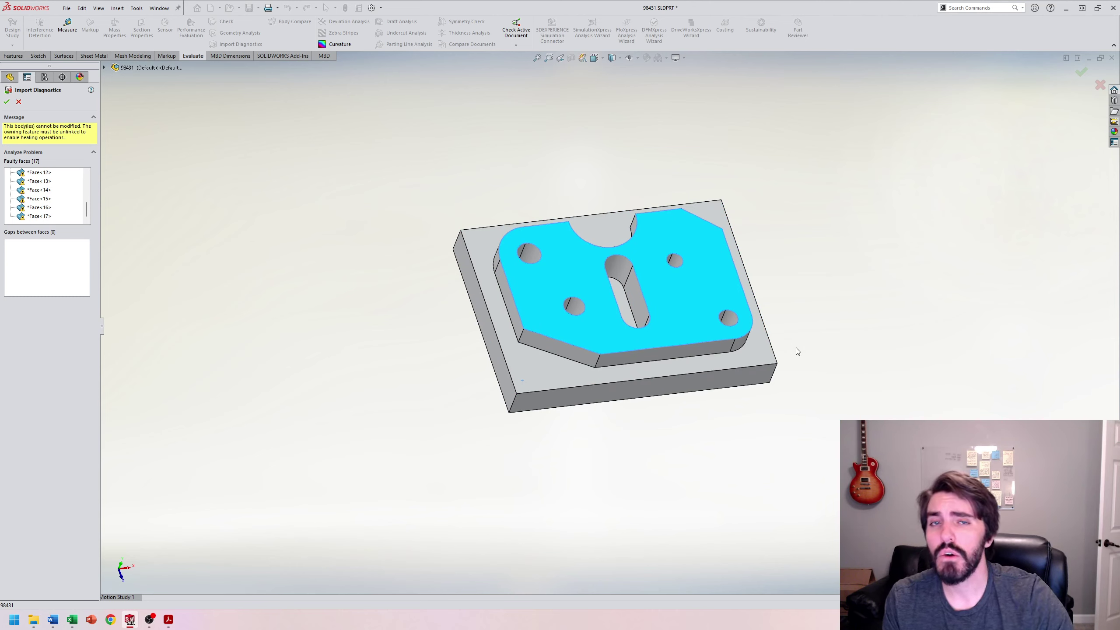
scroll(584, 335, down, 3)
click(532, 382)
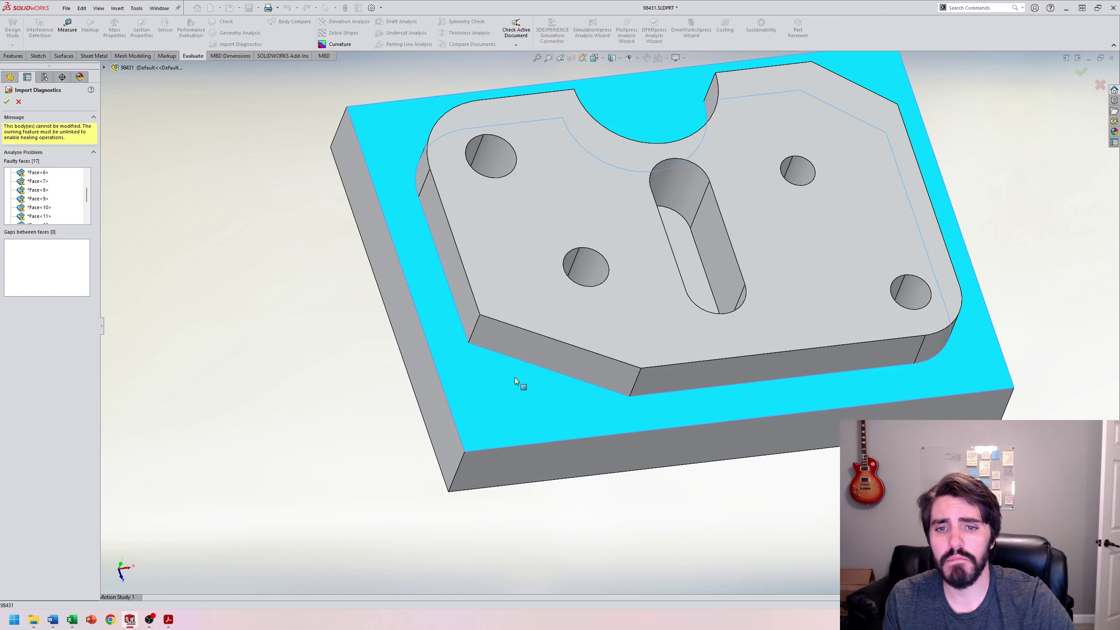
scroll(573, 356, up, 2)
middle_drag(573, 356, 623, 326)
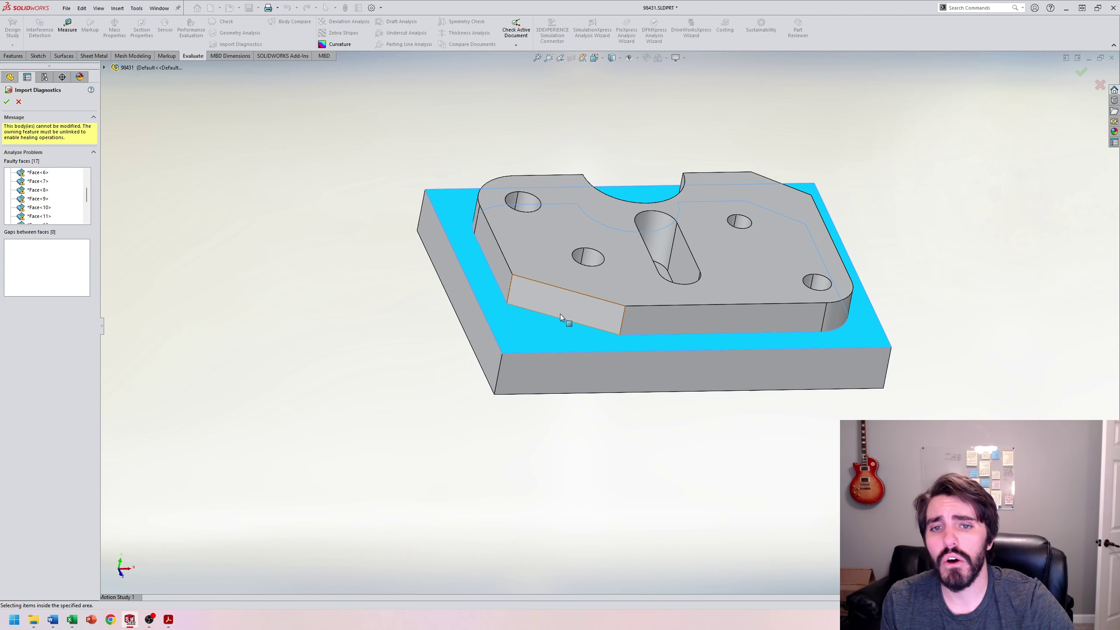
scroll(577, 311, down, 3)
scroll(649, 305, up, 5)
scroll(606, 318, down, 3)
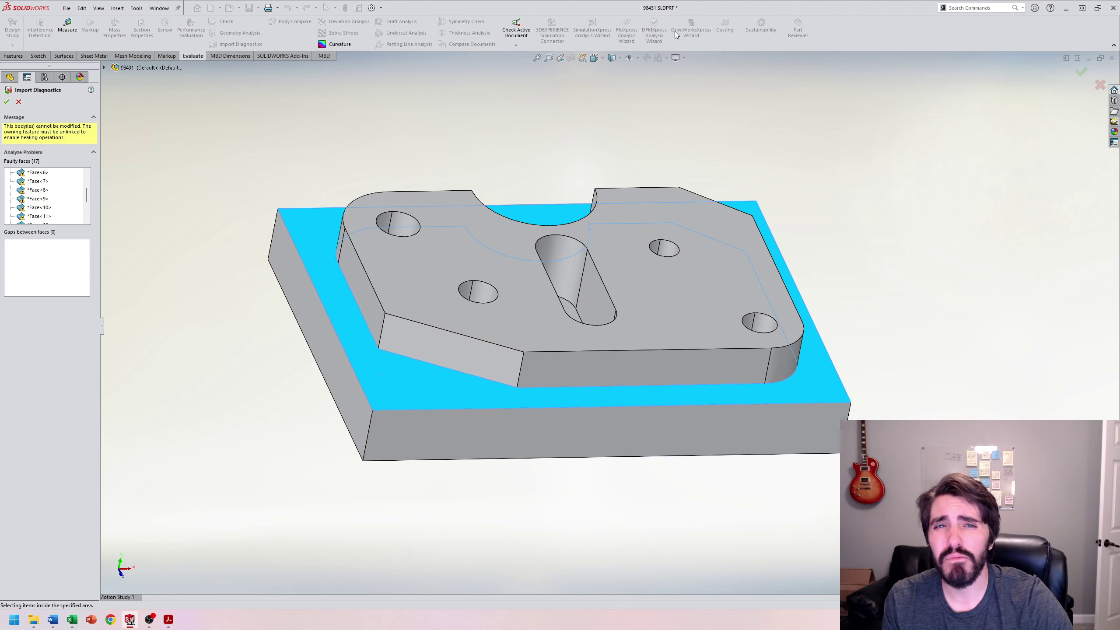
click(18, 102)
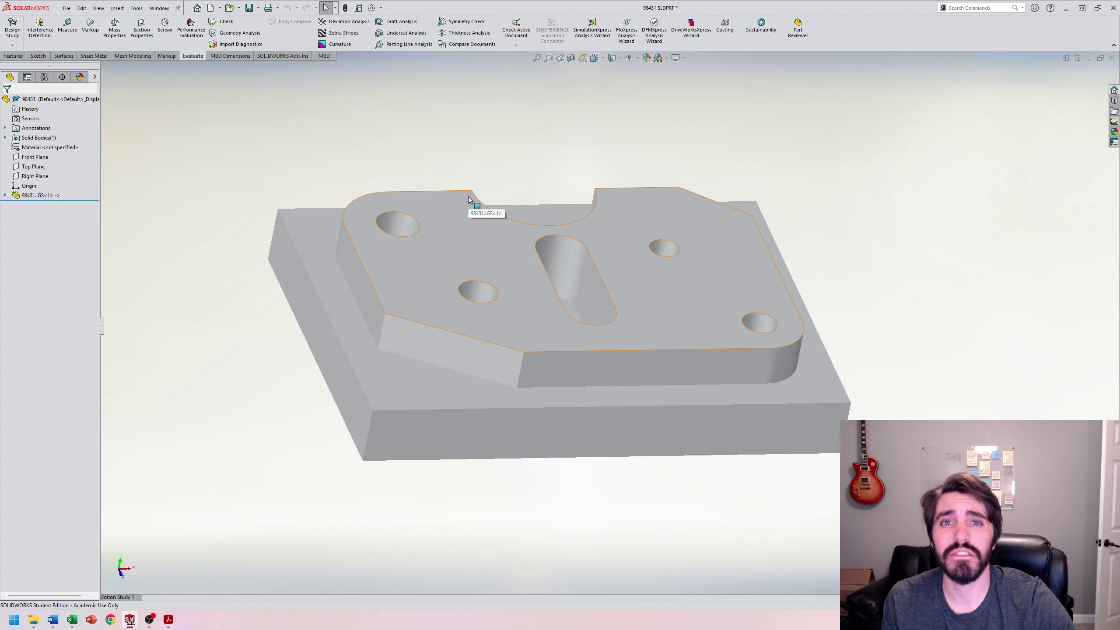
Look over the imported IGES model from several angles and close its document without saving.
middle_drag(469, 200, 507, 175)
middle_drag(613, 128, 597, 305)
scroll(609, 319, up, 2)
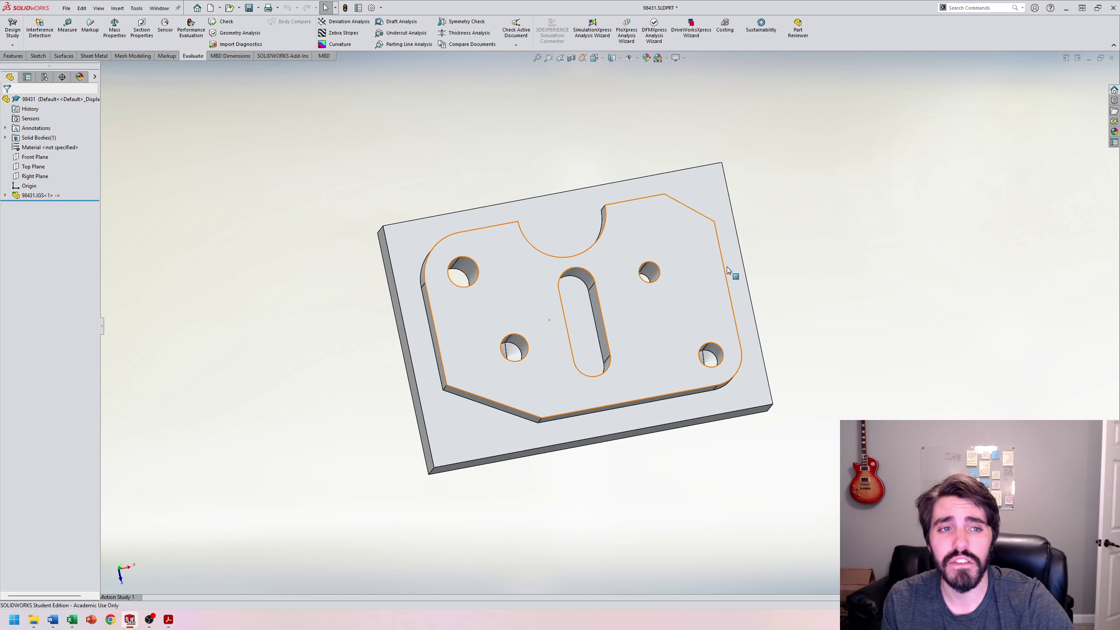
click(1112, 58)
click(562, 317)
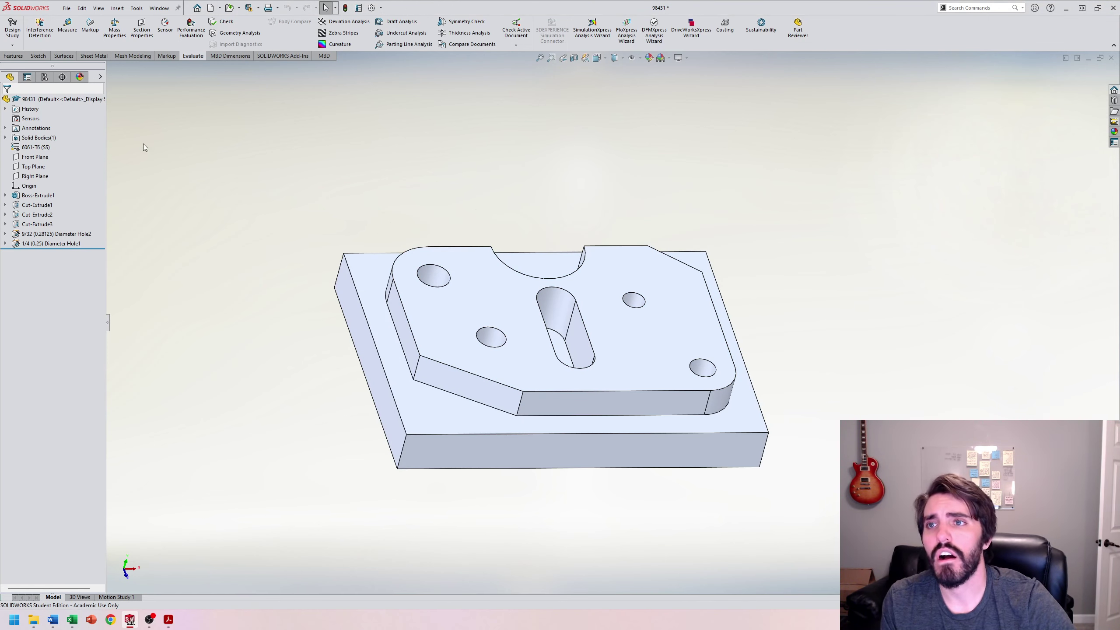
Export the original 98431 part as an ACIS (*.sat) file named 98431 in the 98431 documents folder.
click(66, 8)
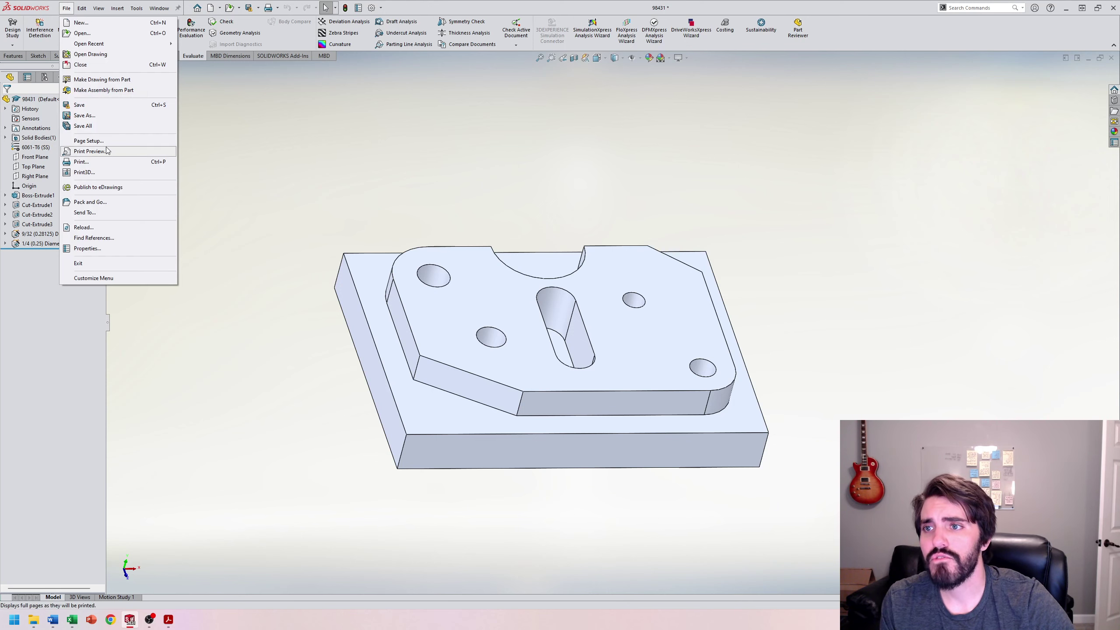
click(92, 117)
click(344, 479)
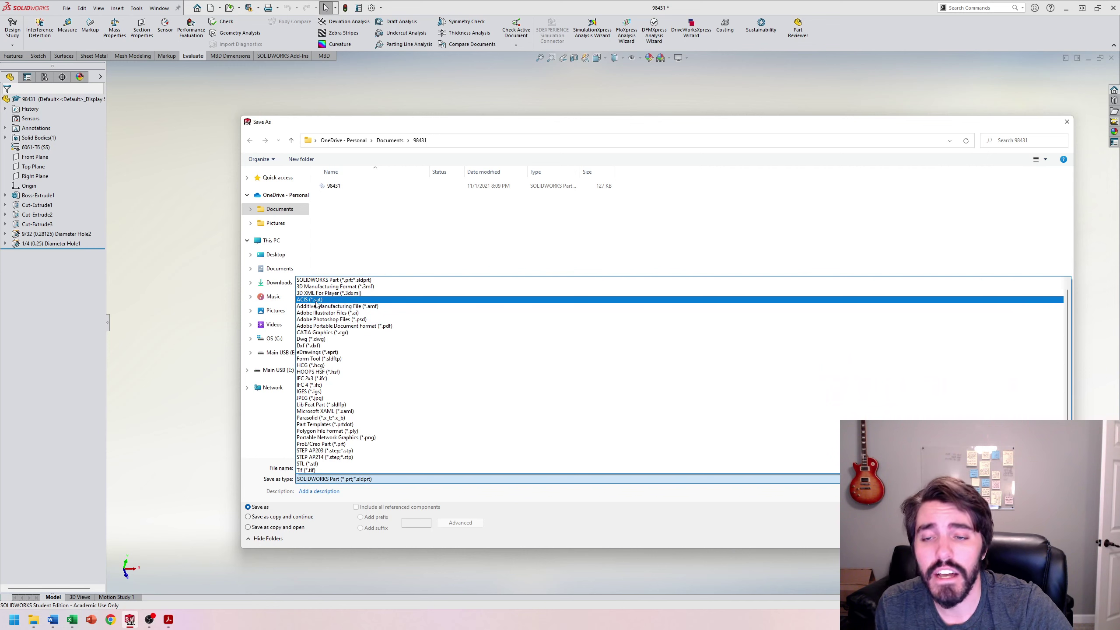
click(318, 300)
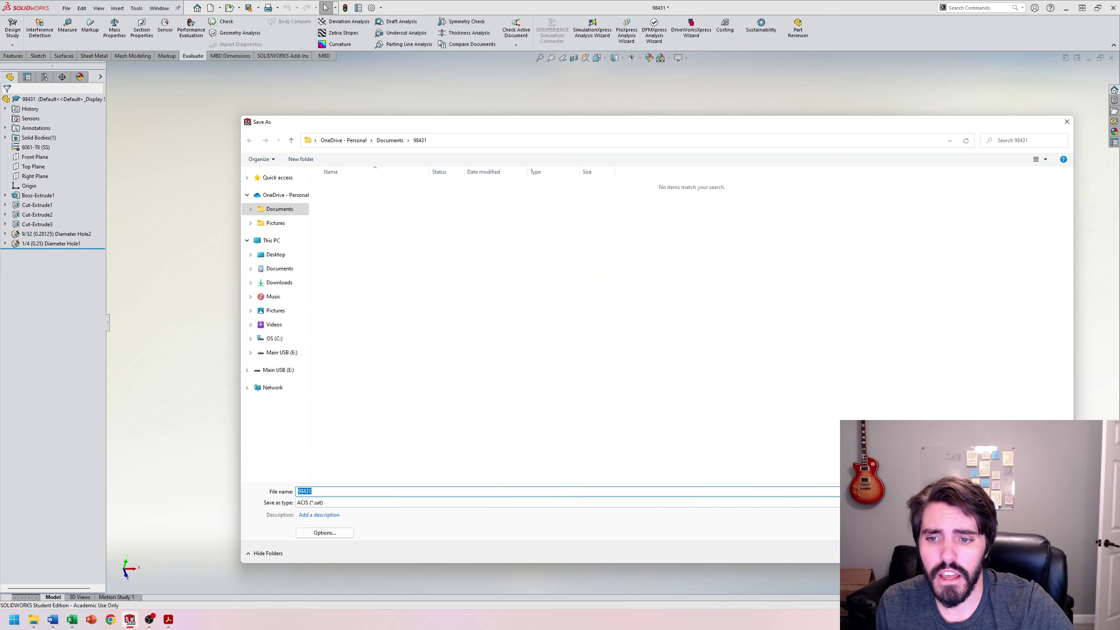
key(Return)
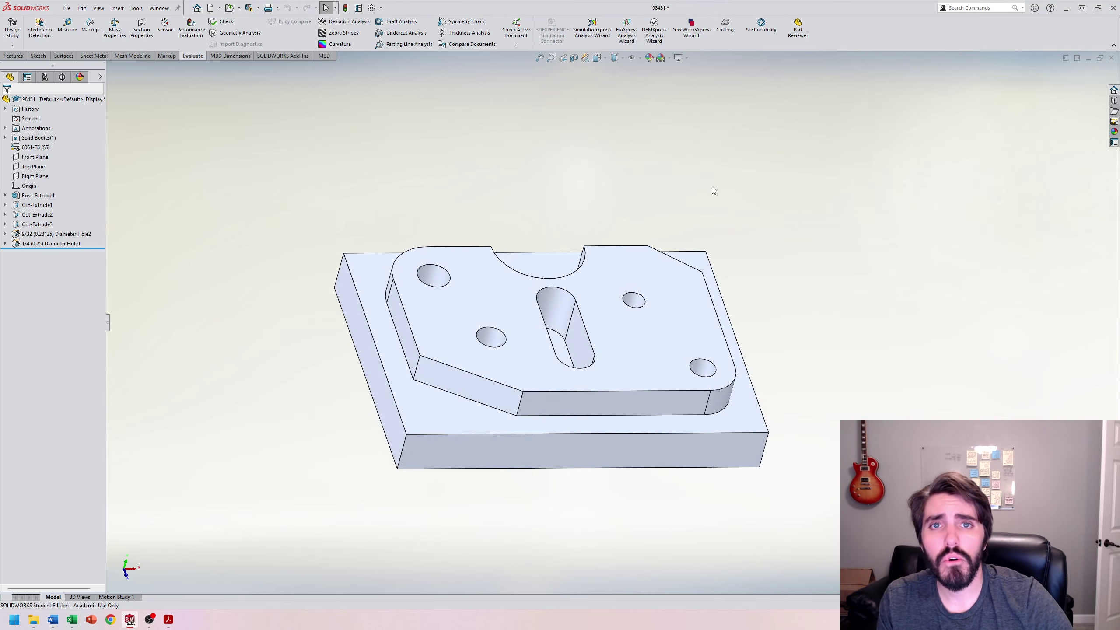
Minimize the original part and open 98431.SAT from the refreshed File Explorer folder in the empty SOLIDWORKS workspace.
click(1086, 60)
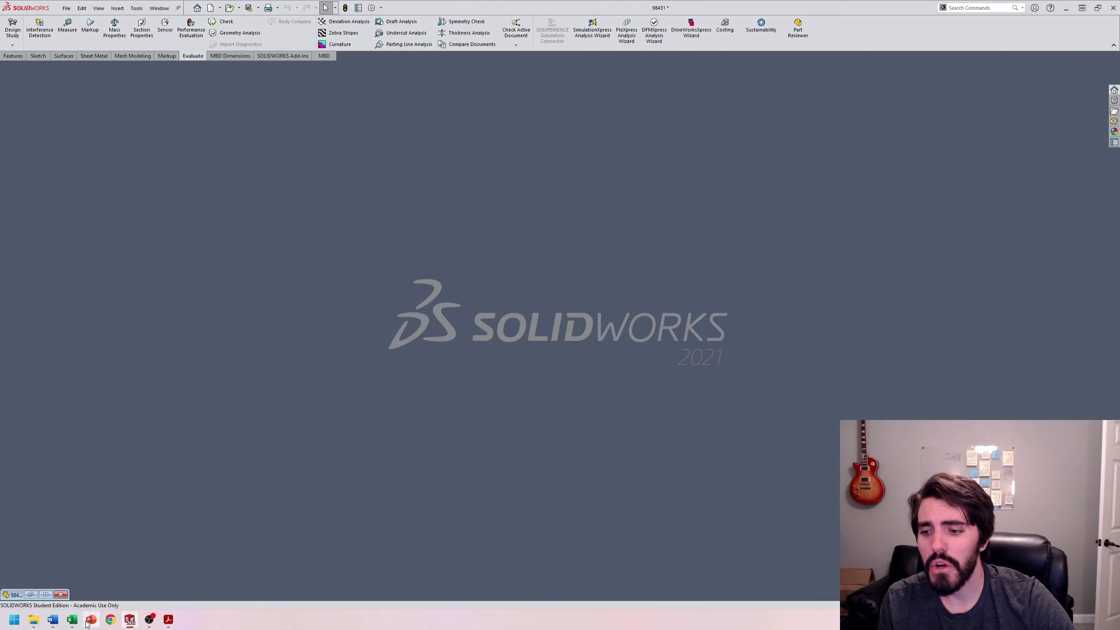
click(34, 620)
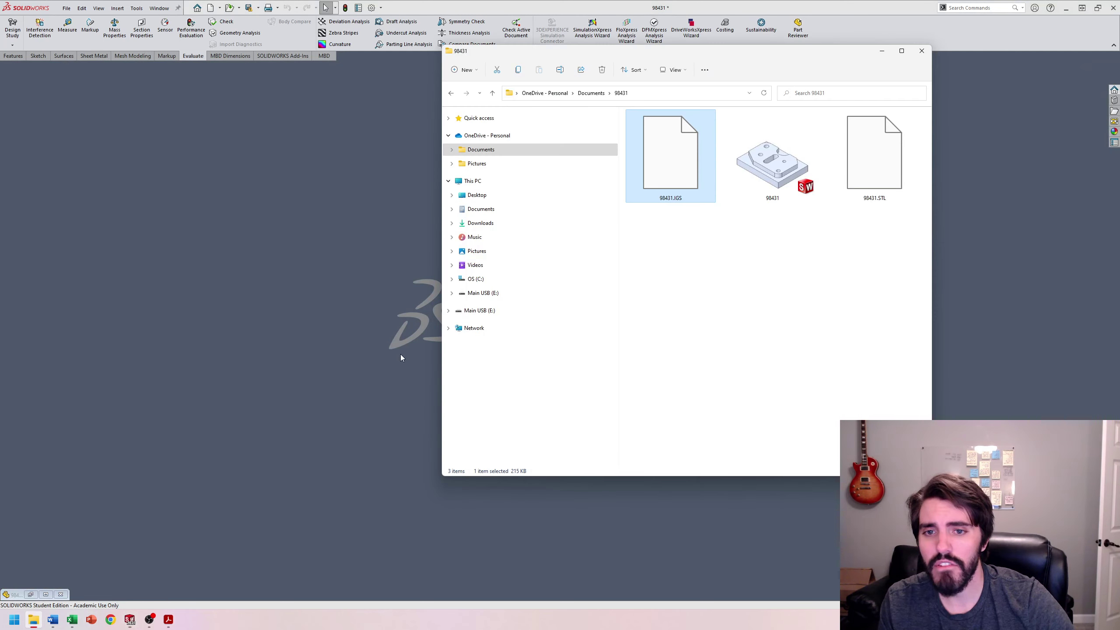
click(450, 92)
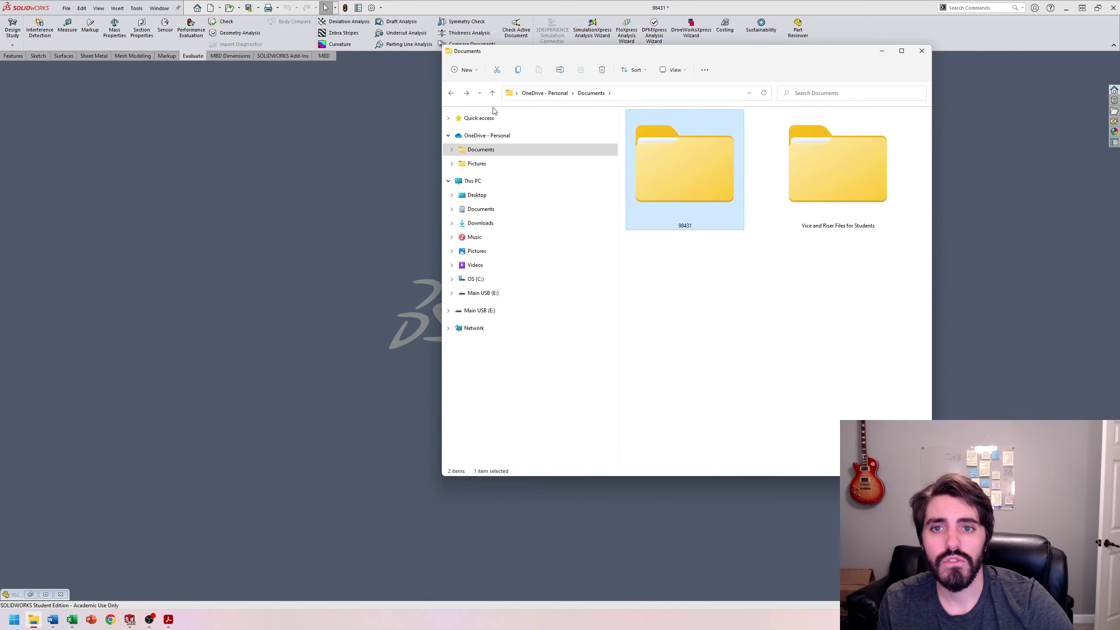
click(466, 92)
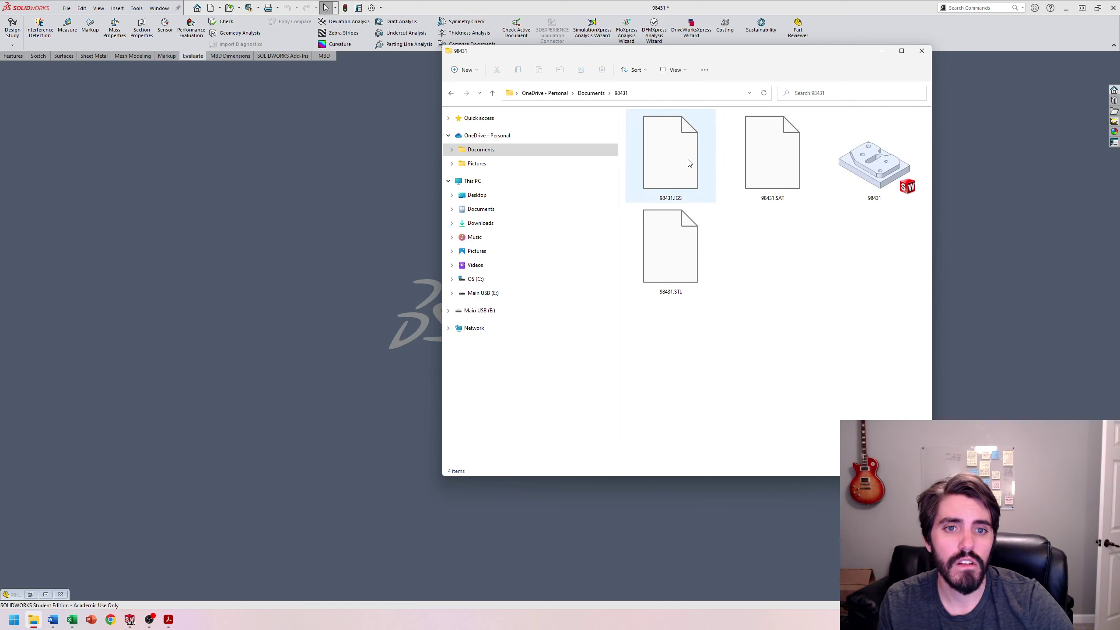
click(798, 176)
drag(790, 174, 336, 208)
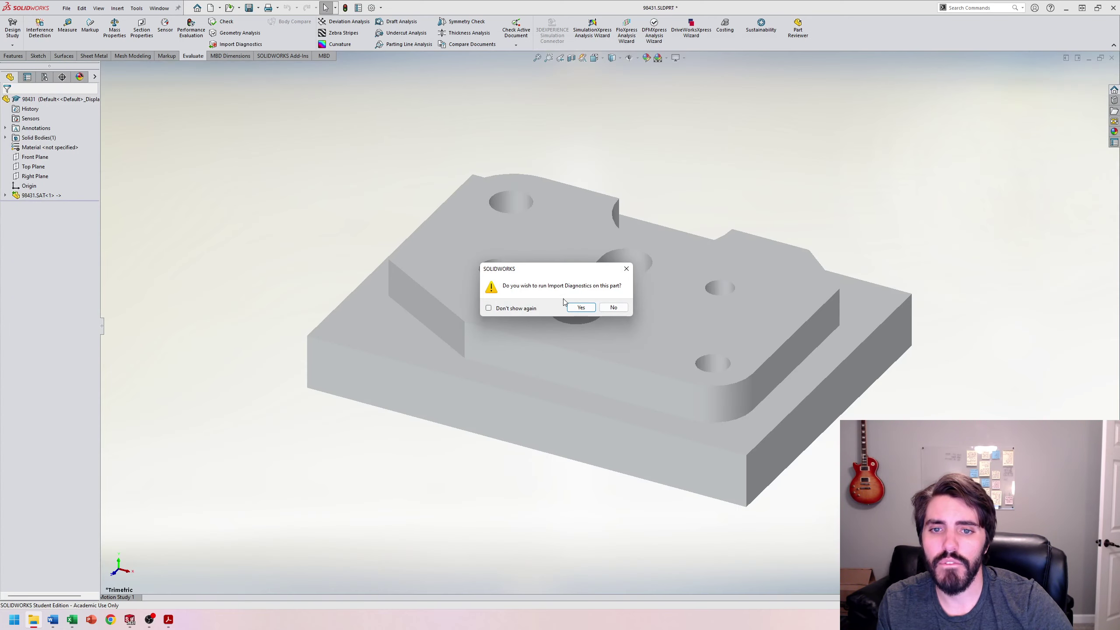
Run Import Diagnostics on the imported ACIS part, accept it, and display the model shaded with edges.
click(581, 308)
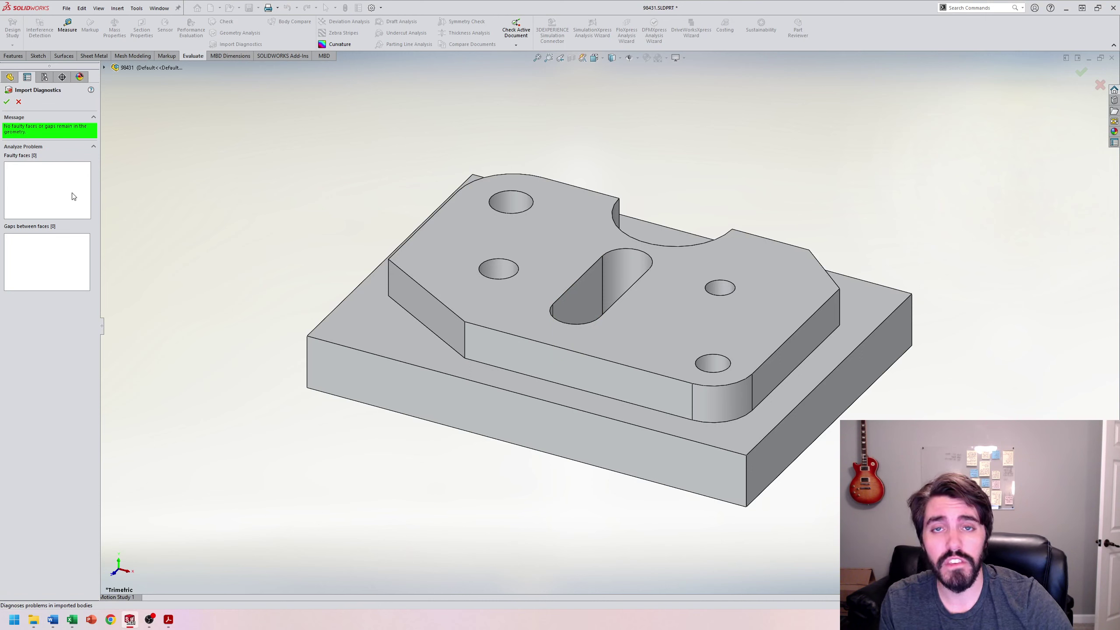
click(7, 102)
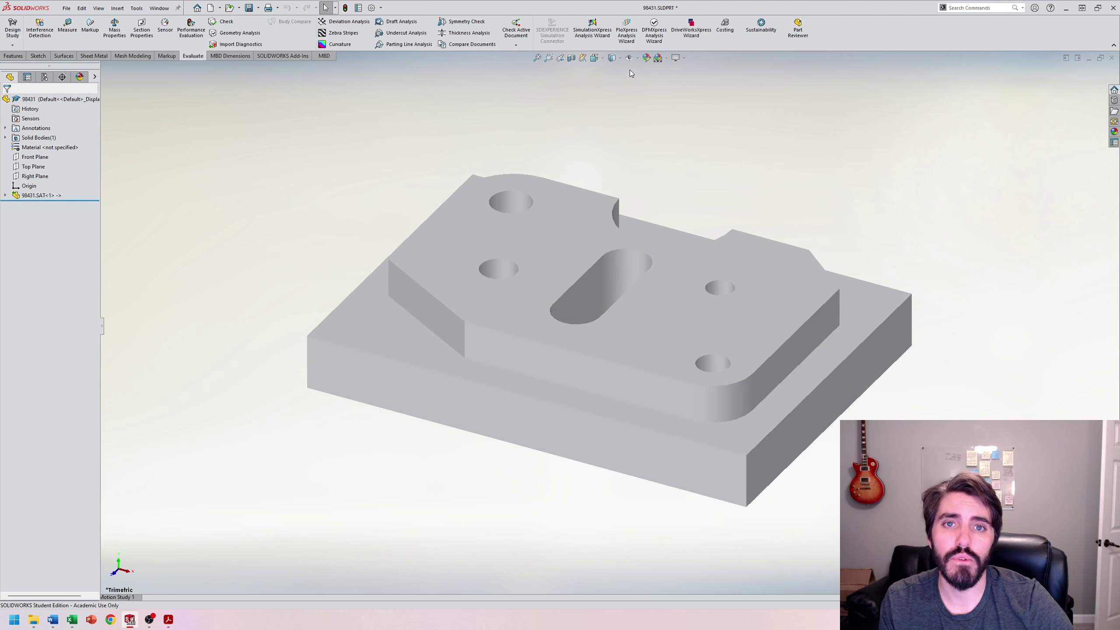
click(612, 58)
click(610, 67)
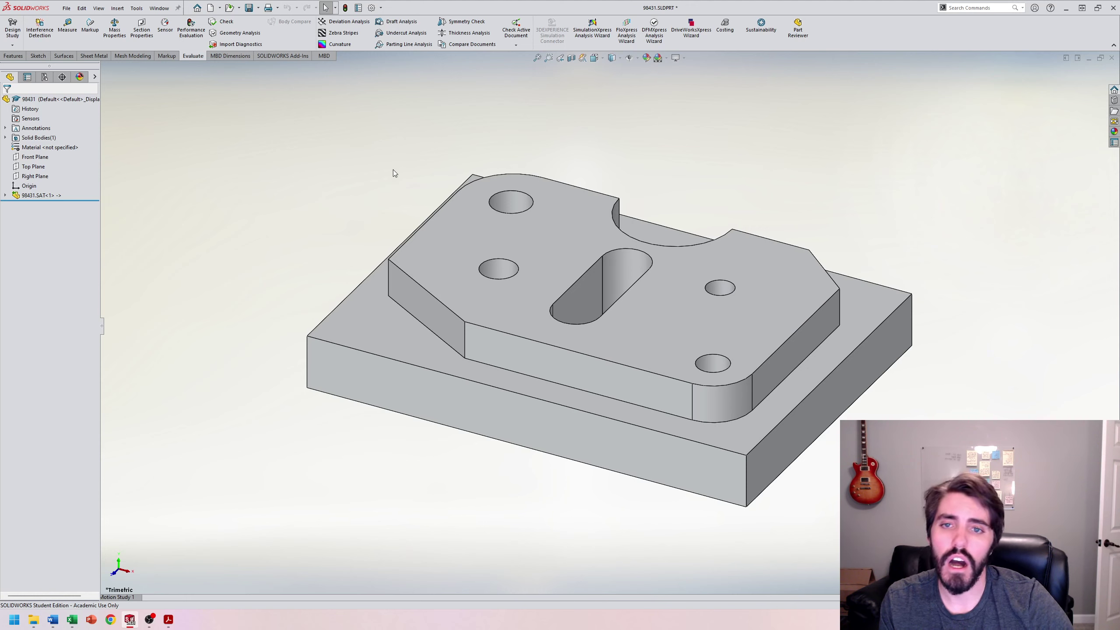
right_click(35, 197)
click(256, 197)
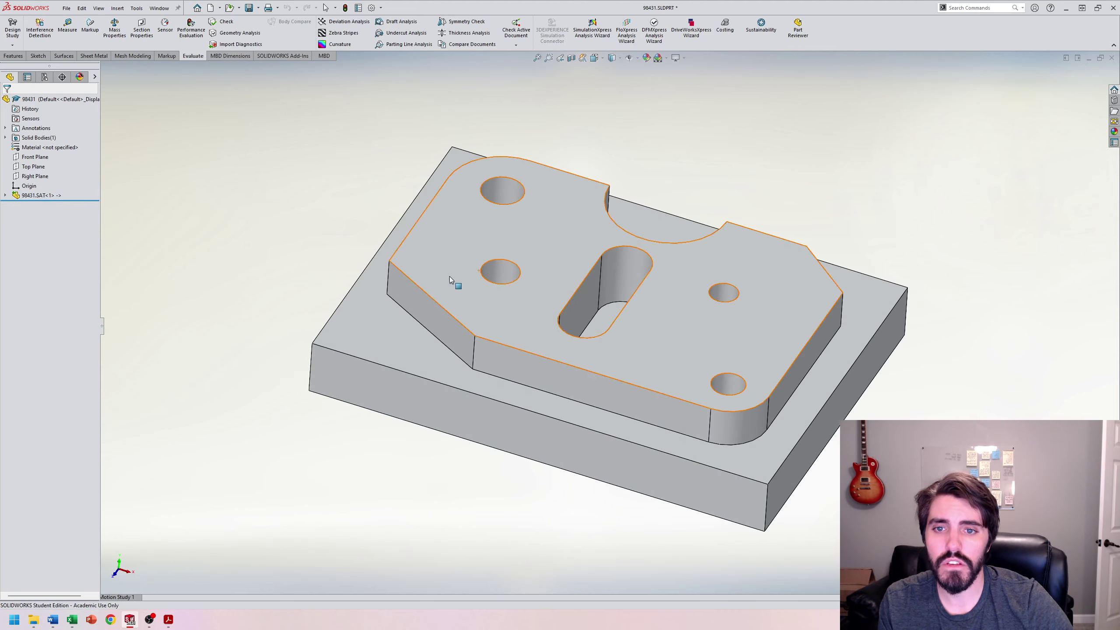
Sketch a circle between the two left-hand holes on the raised block's top face and extrude it 10 mm as a merged boss.
click(586, 245)
click(569, 224)
click(38, 56)
click(74, 21)
click(500, 303)
click(14, 56)
click(23, 28)
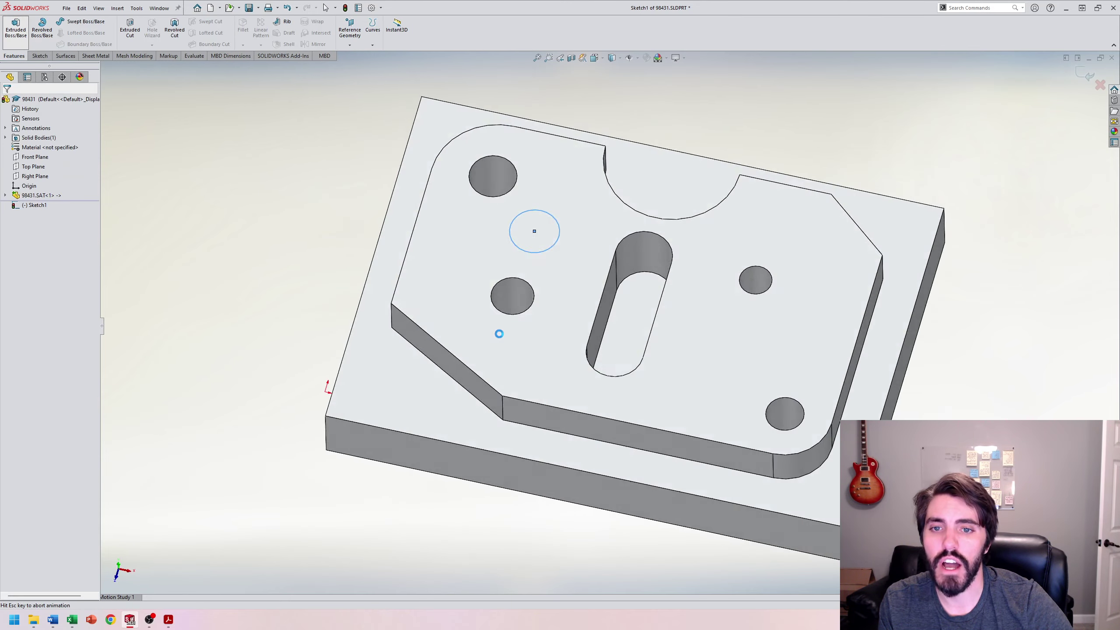
click(6, 101)
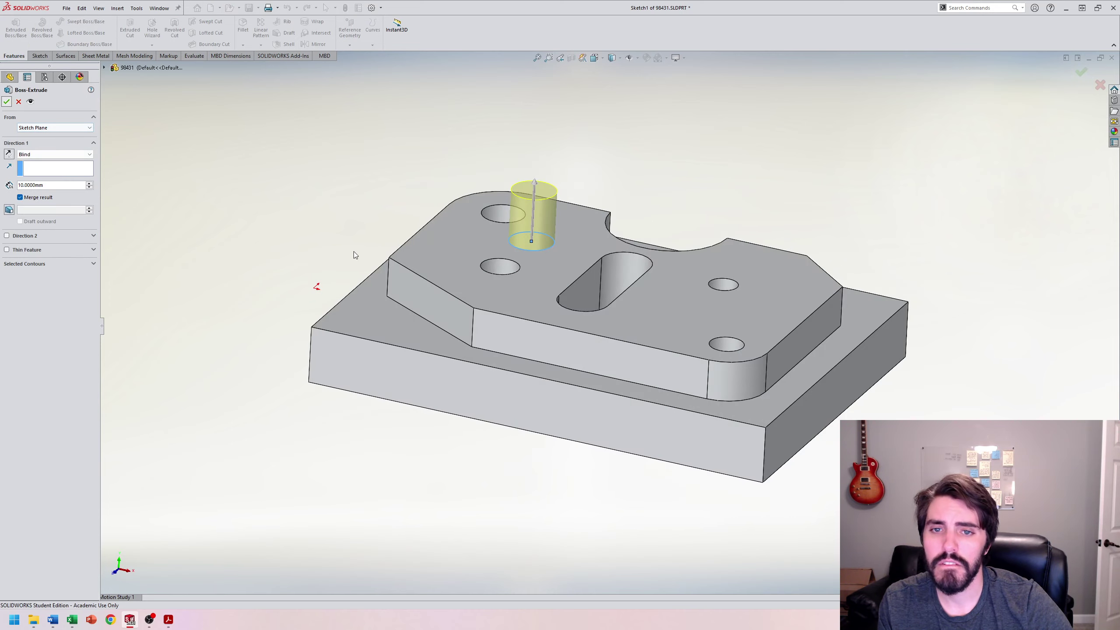
Sketch a circle of about 3.8 mm radius between the two right-hand holes on the raised block's top face and cut-extrude it.
click(751, 320)
click(790, 291)
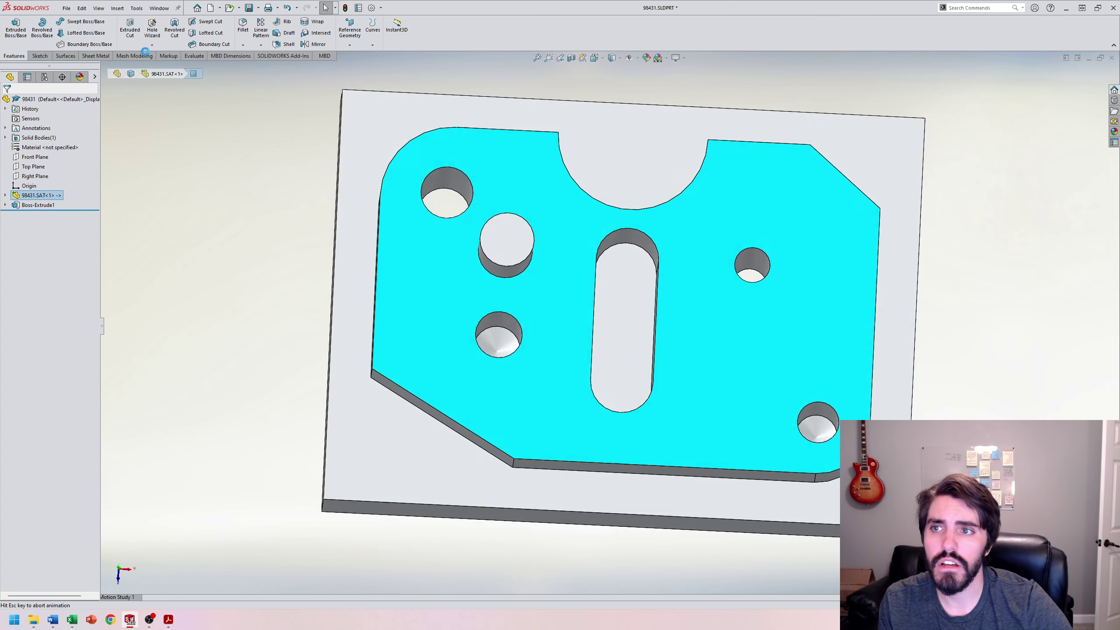
key(c)
drag(713, 369, 738, 368)
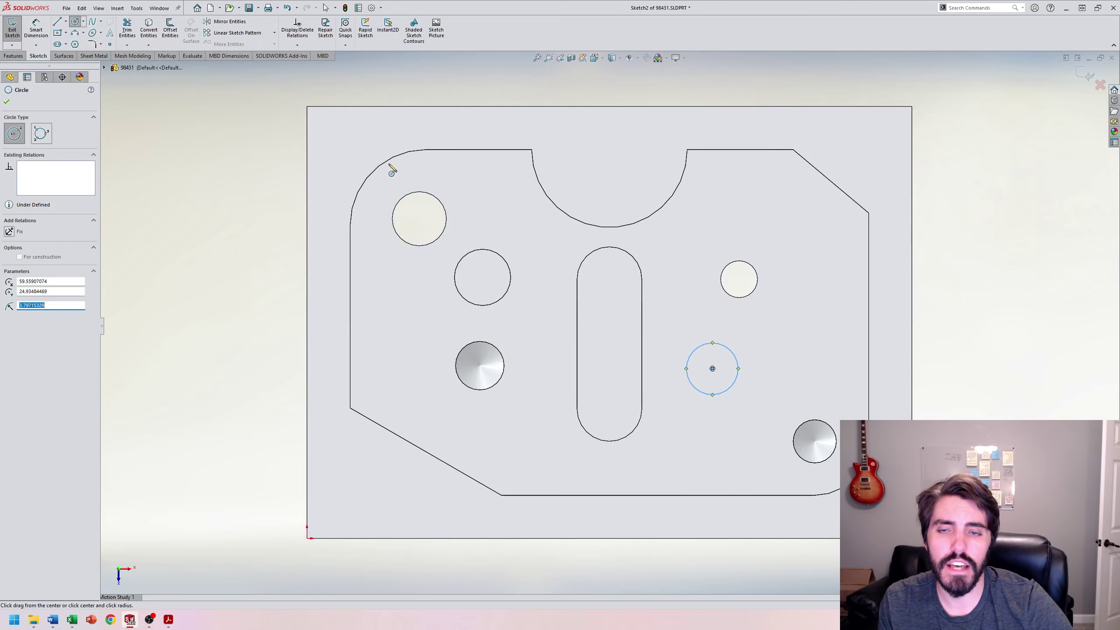
click(13, 56)
click(128, 30)
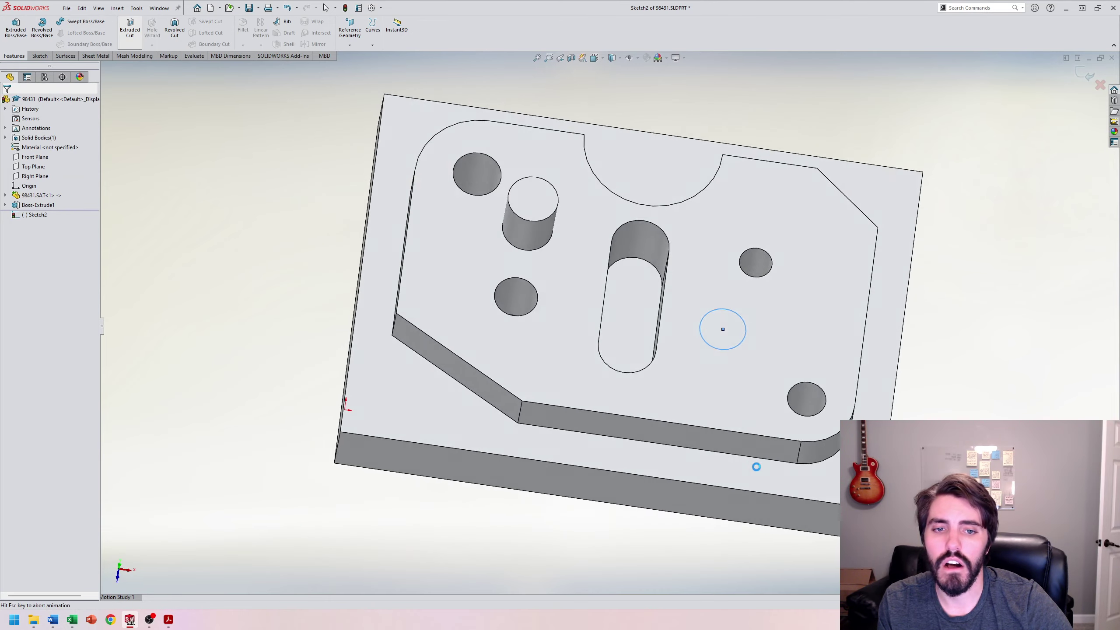
click(6, 102)
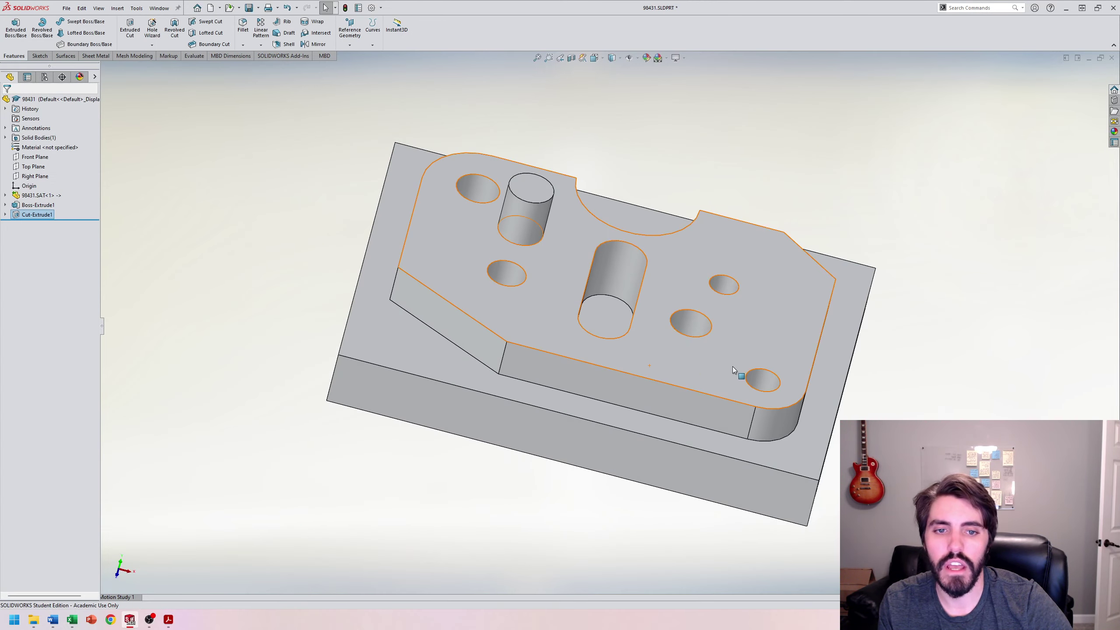
Look over the edited ACIS model from another angle and close its document without saving.
middle_drag(602, 261, 787, 201)
key(ctrl+7)
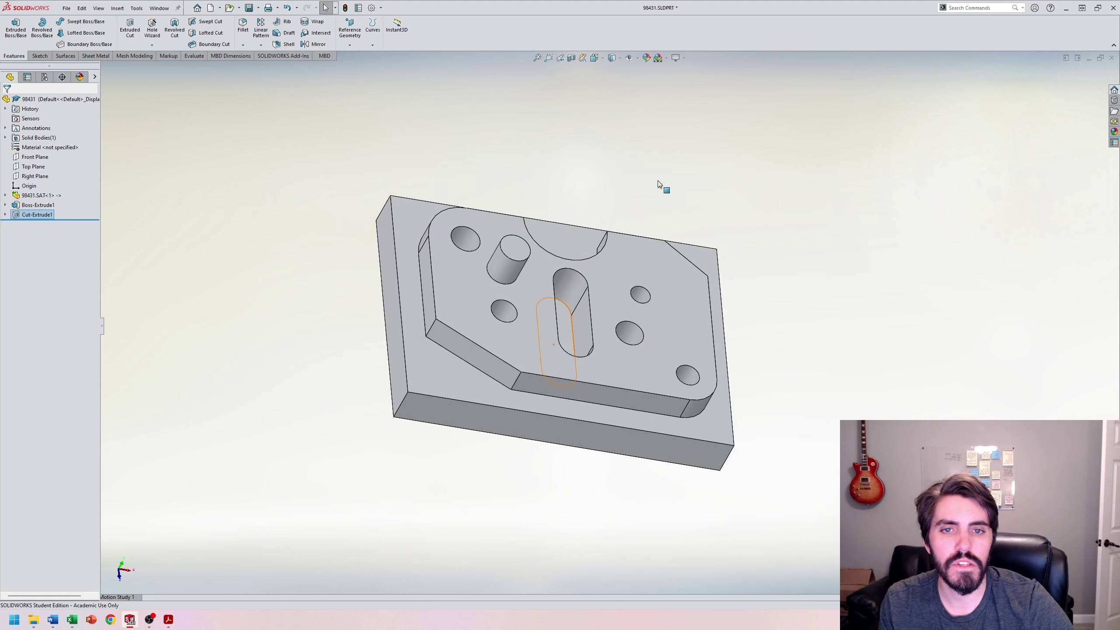
click(1111, 58)
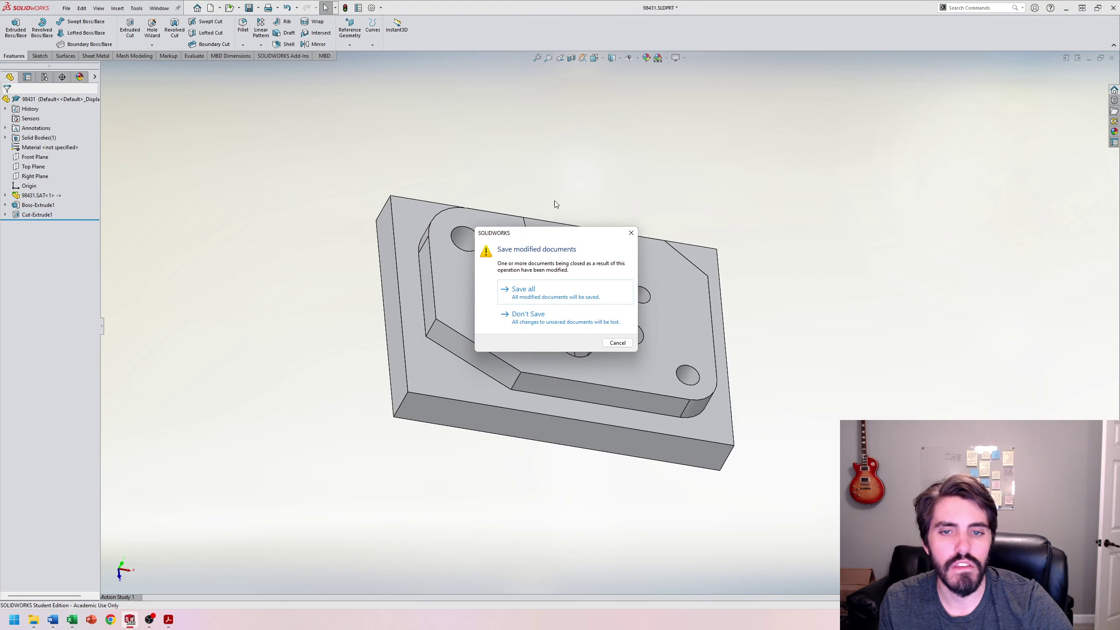
click(529, 327)
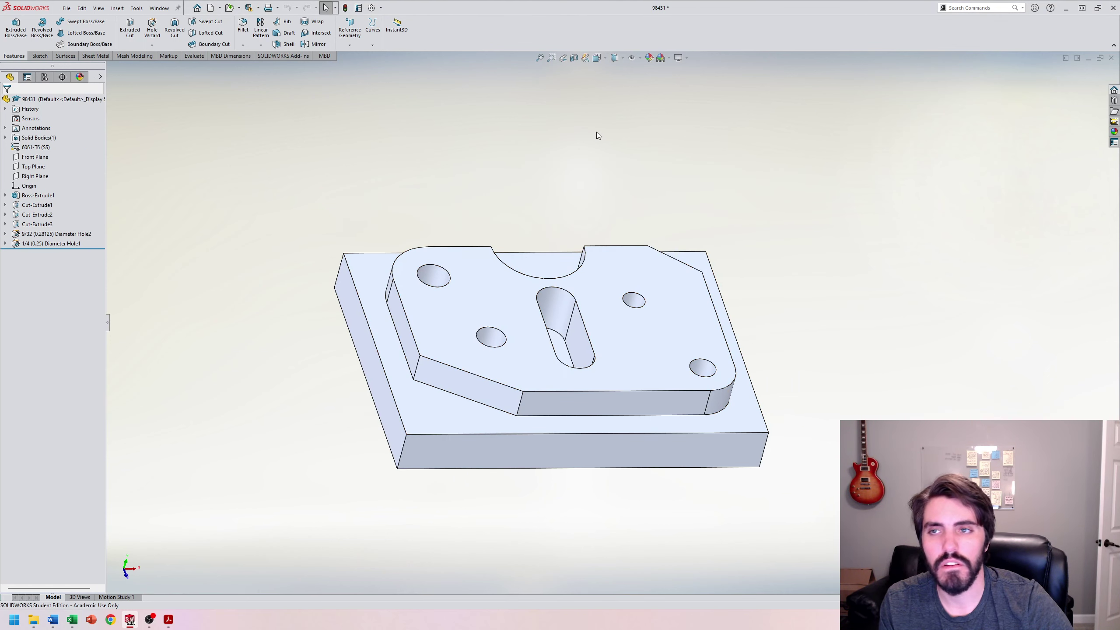
click(66, 8)
click(85, 115)
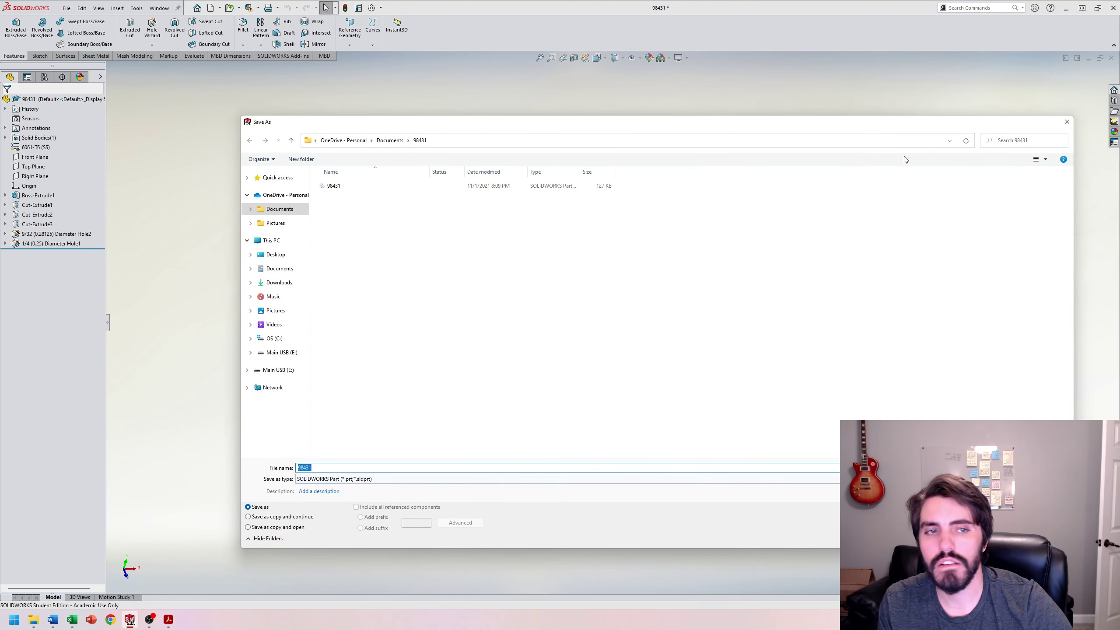
click(1066, 122)
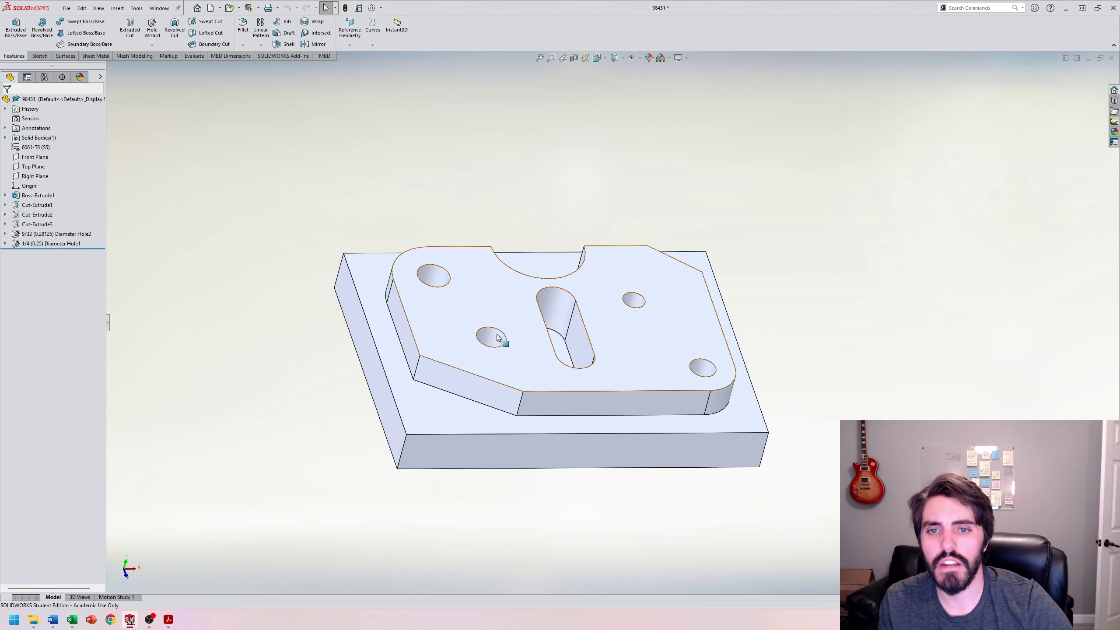
Export the original 98431 part as a STEP AP214 file named 98431 in the 98431 documents folder.
click(66, 8)
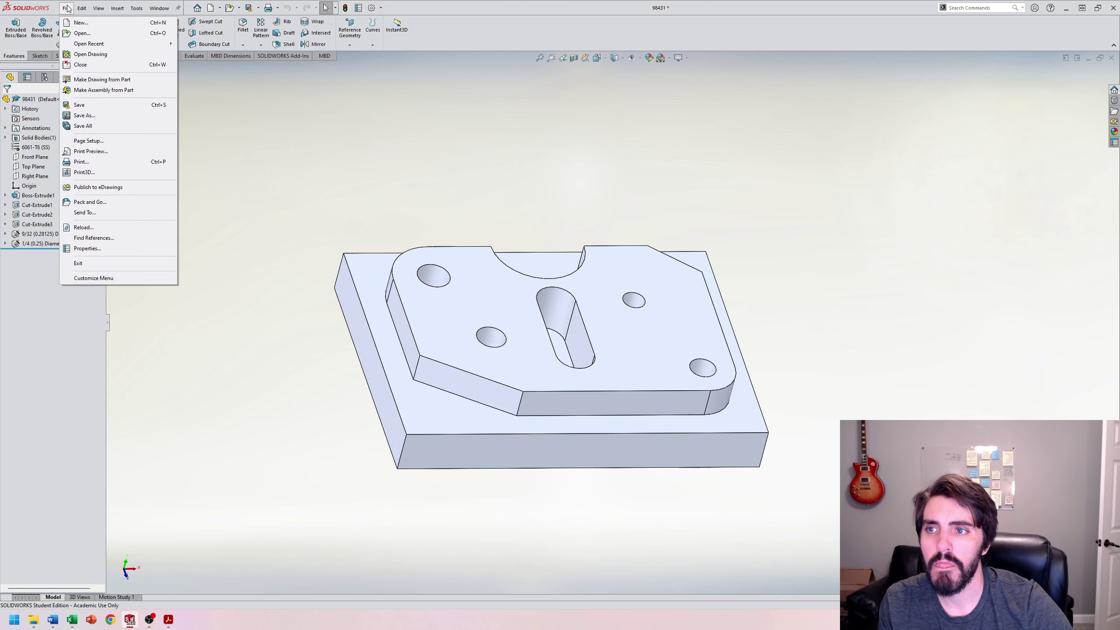
click(79, 116)
click(407, 478)
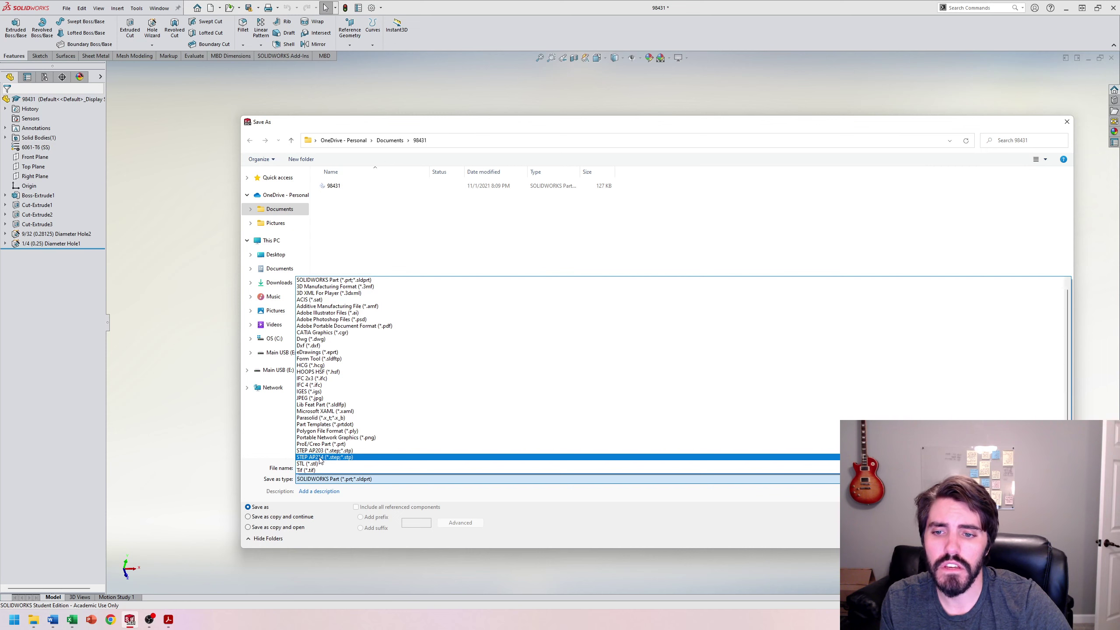
click(321, 458)
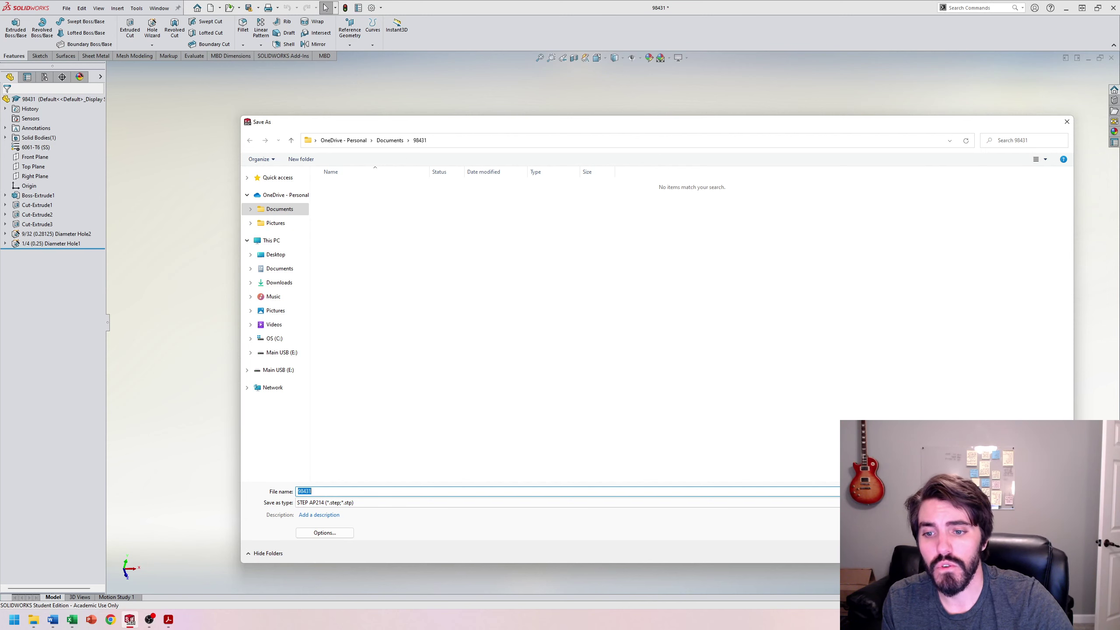
key(Return)
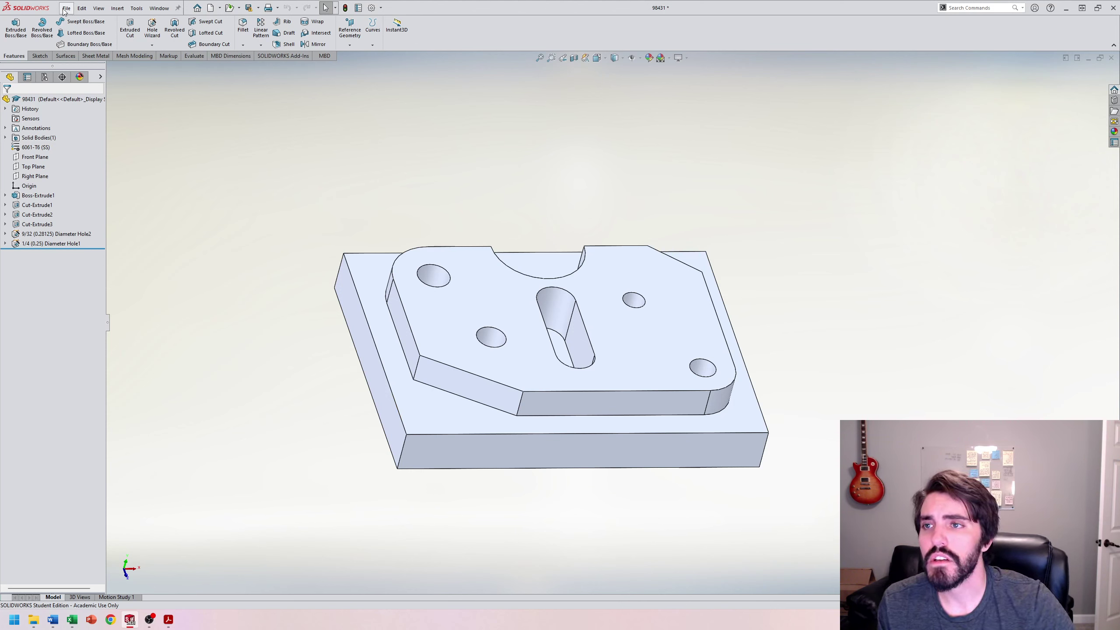
Minimize the original part and bring up the refreshed 98431 folder in File Explorer.
click(1087, 58)
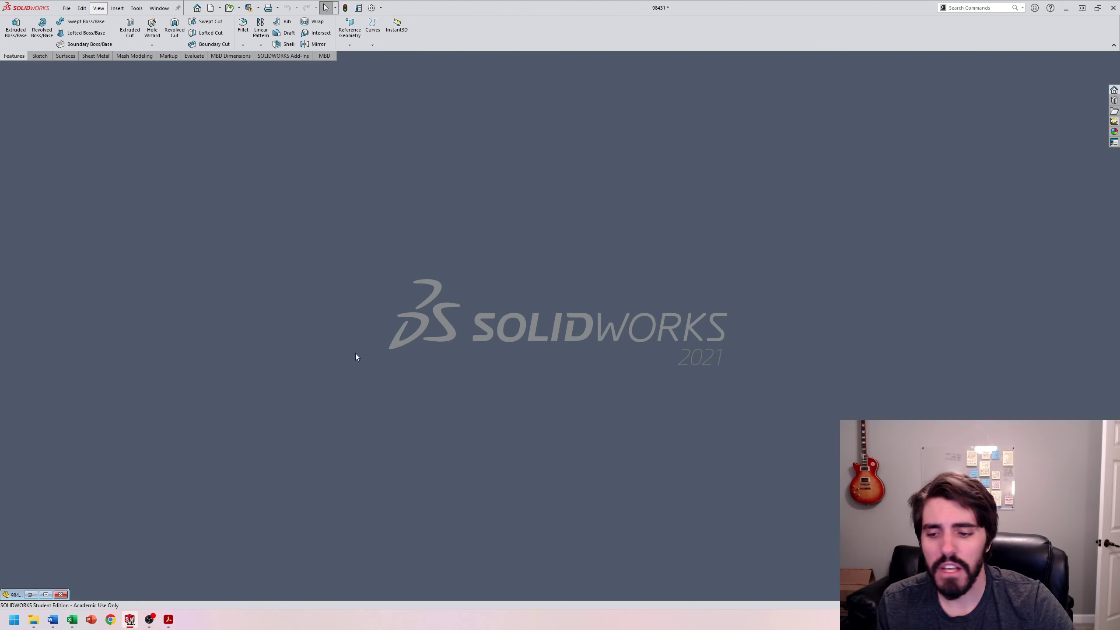
click(34, 620)
click(825, 312)
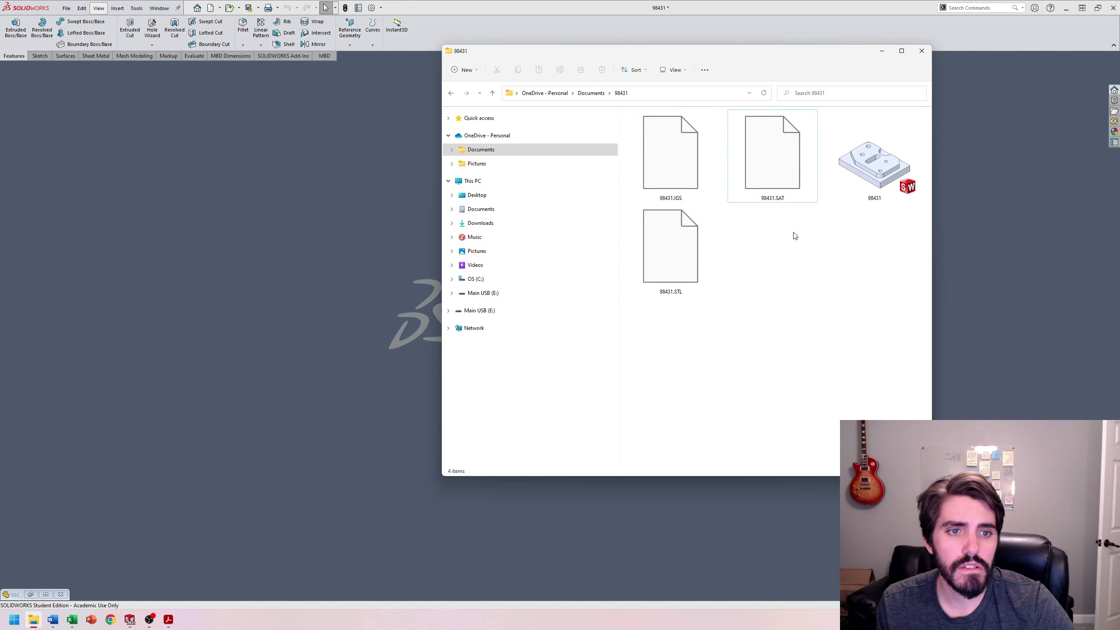
click(452, 94)
click(466, 93)
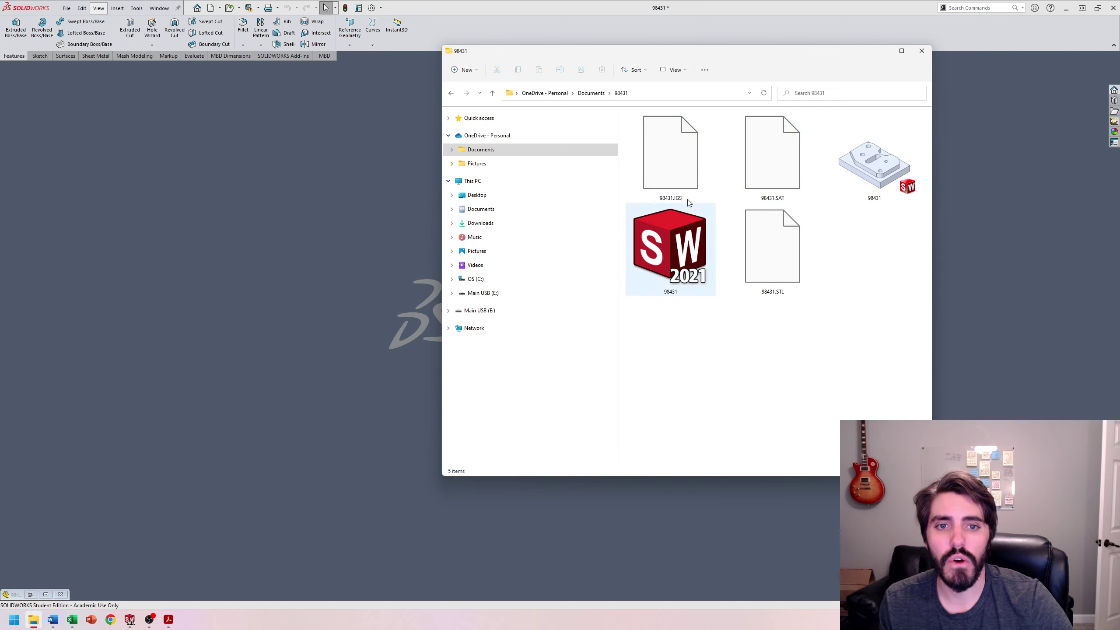
Compare the file sizes of the exported IGES, ACIS, STL and STEP files and the original SOLIDWORKS part in the folder.
click(679, 172)
click(760, 168)
click(776, 247)
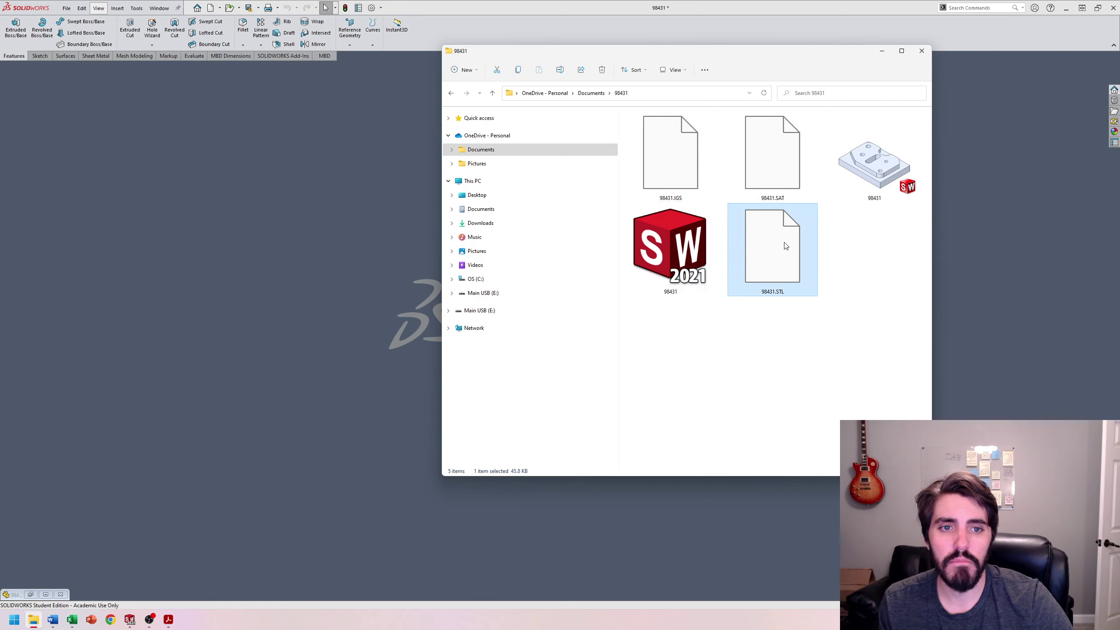
click(675, 158)
click(792, 183)
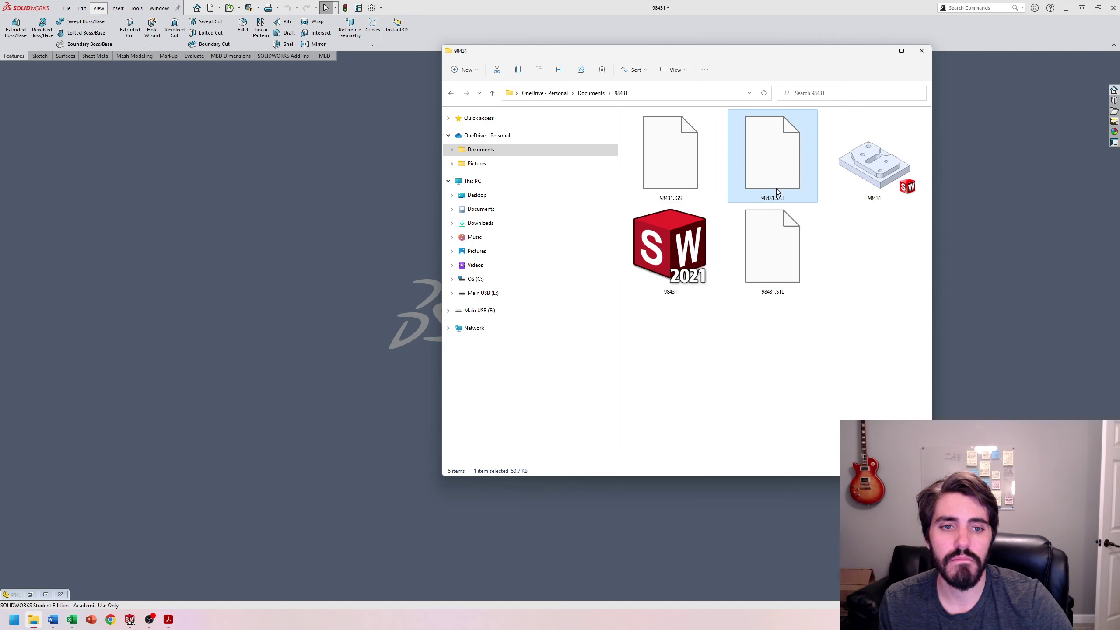
click(688, 172)
click(768, 174)
click(797, 286)
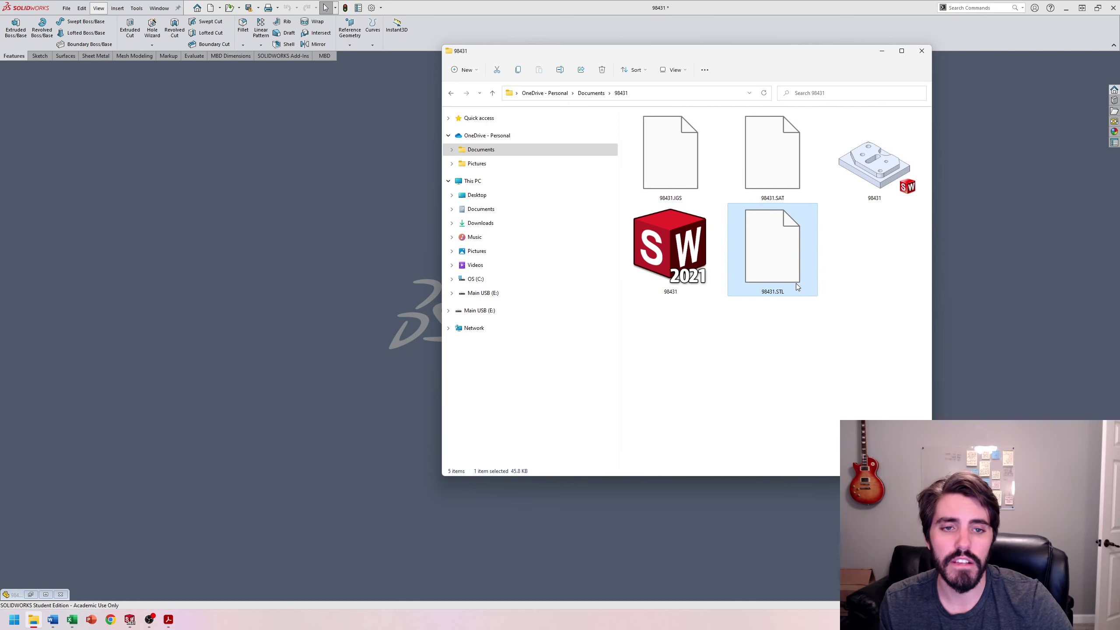
click(699, 289)
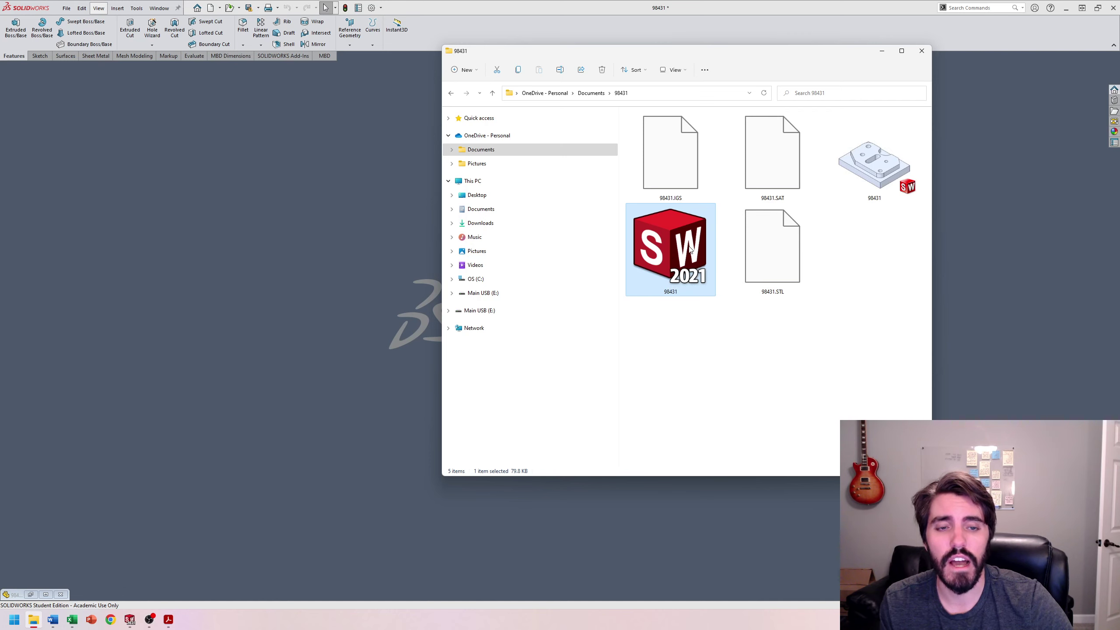
click(879, 175)
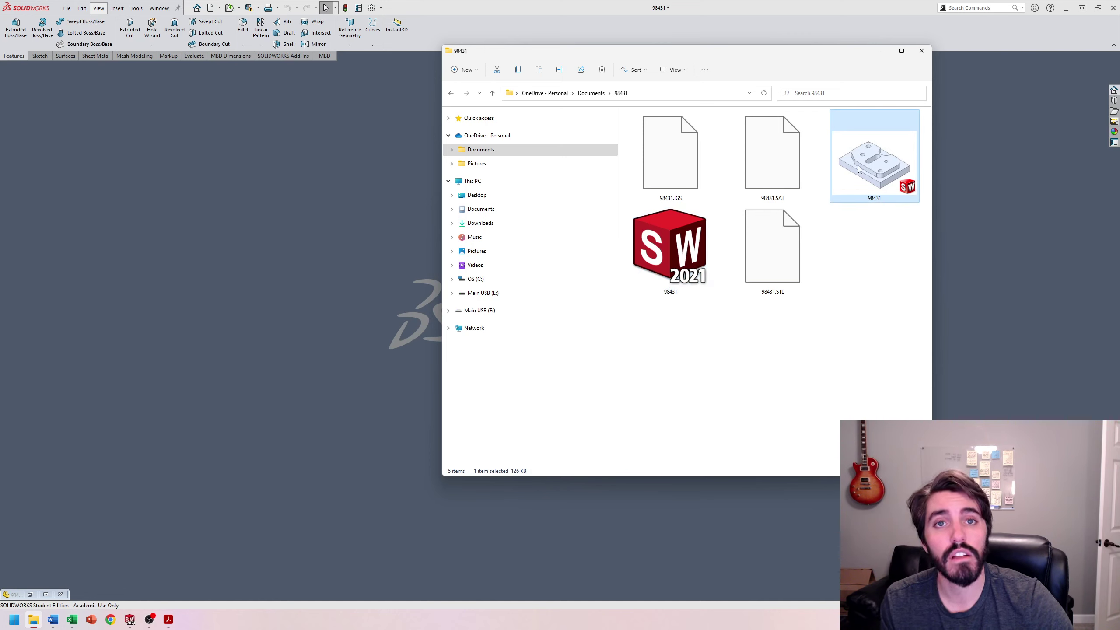
Open the 98431 STEP file in the empty SOLIDWORKS workspace and run Import Diagnostics on it.
click(684, 248)
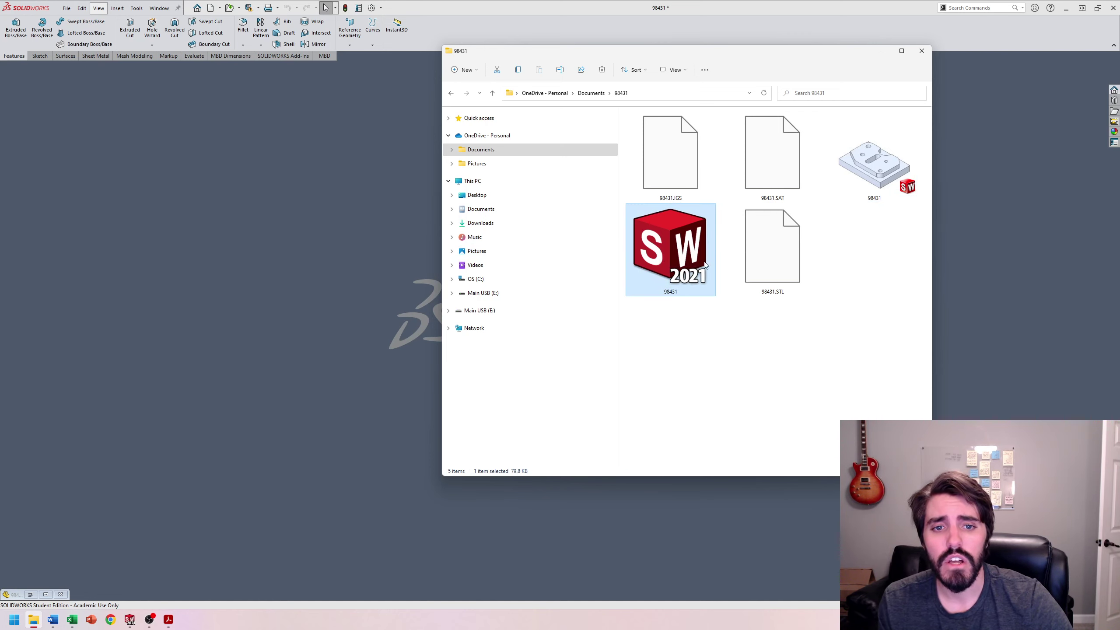
drag(696, 256, 355, 258)
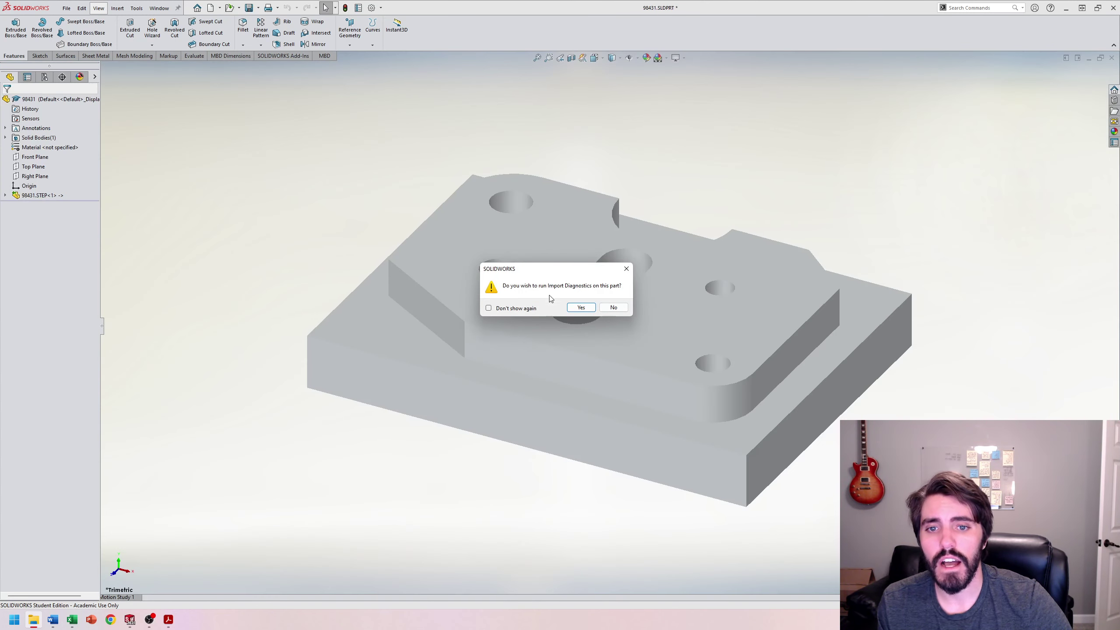
click(581, 308)
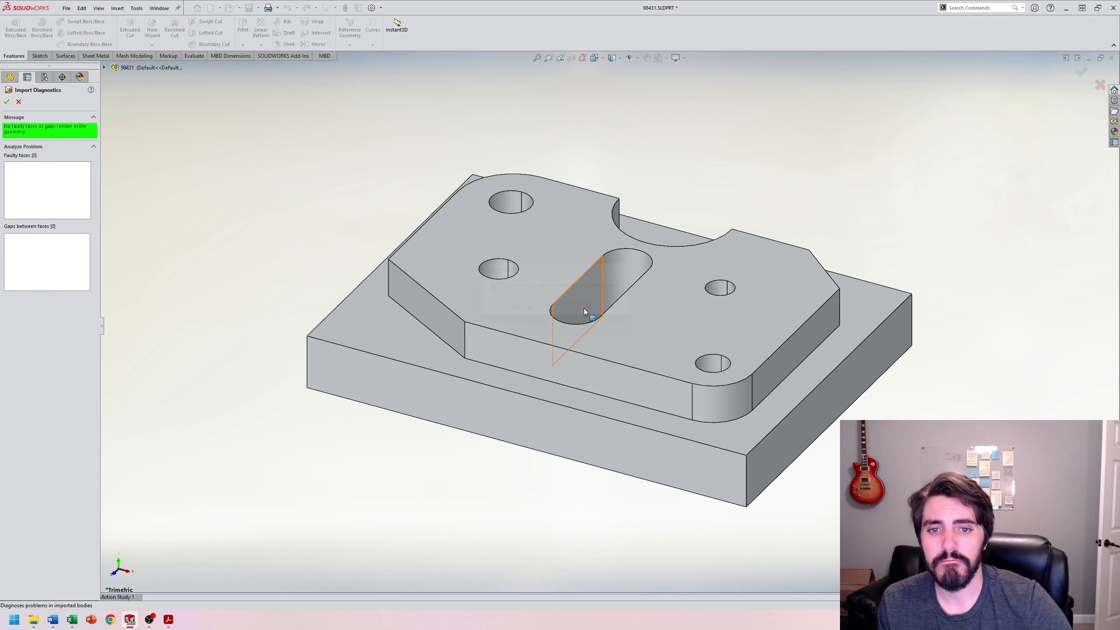
click(7, 103)
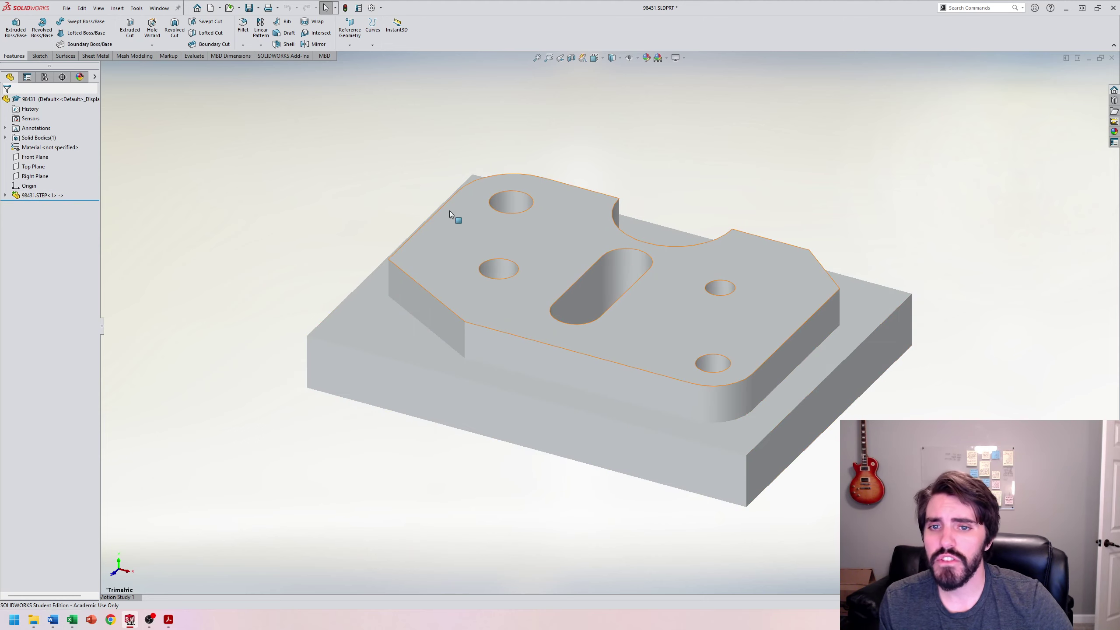
Display the imported STEP model shaded with edges and examine the edges inside its holes and slot from several angles.
click(612, 71)
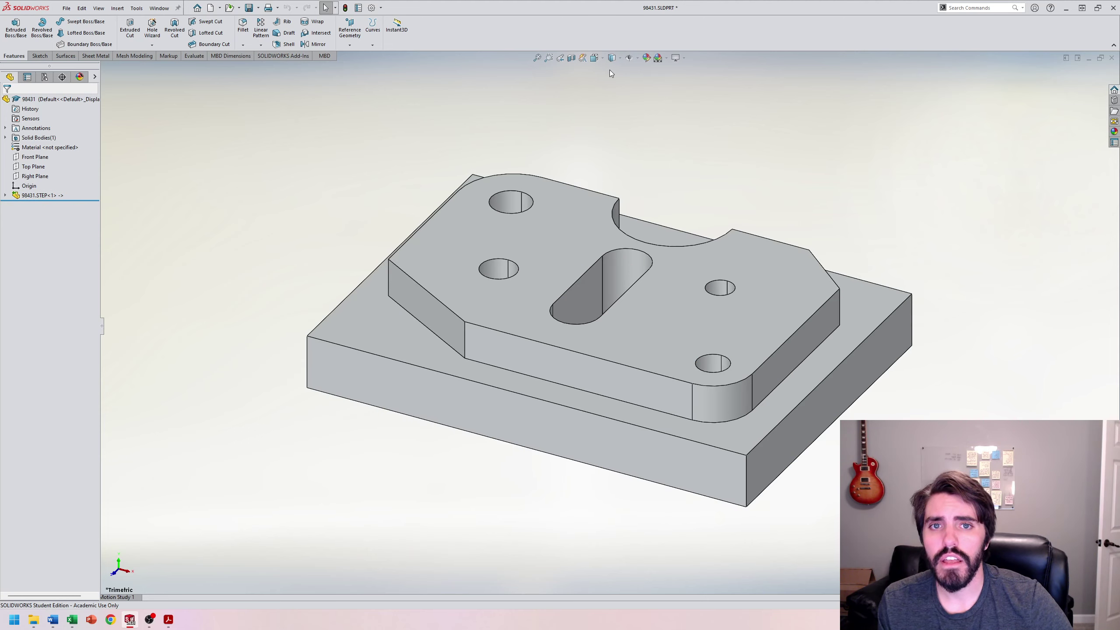
middle_drag(515, 115, 560, 298)
scroll(598, 268, down, 3)
scroll(593, 266, up, 8)
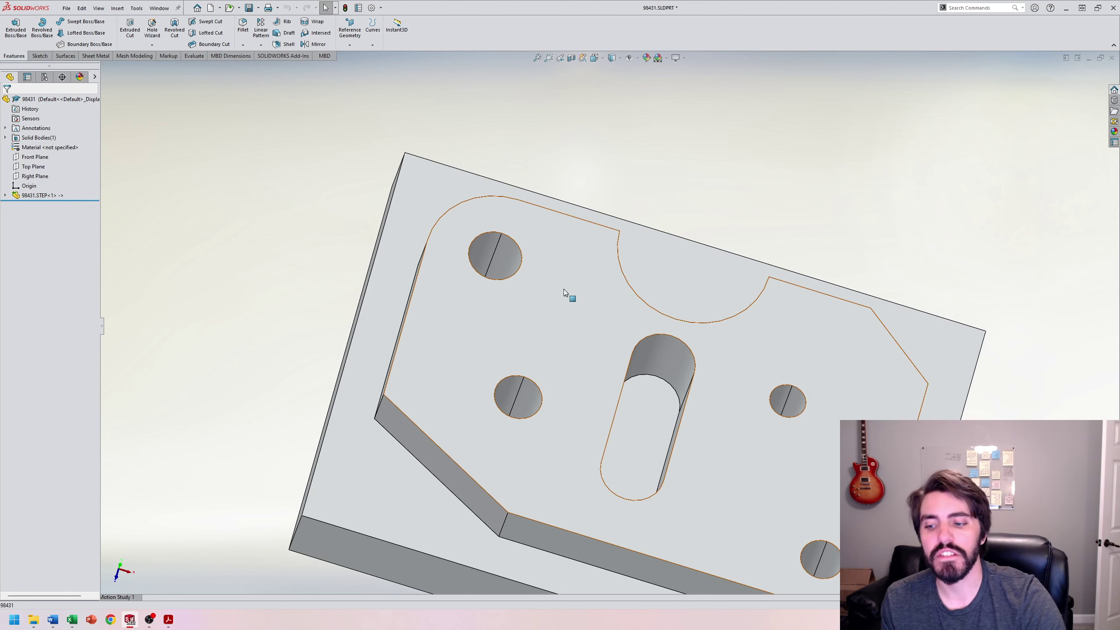
middle_drag(624, 282, 650, 305)
scroll(649, 305, down, 3)
scroll(665, 392, up, 5)
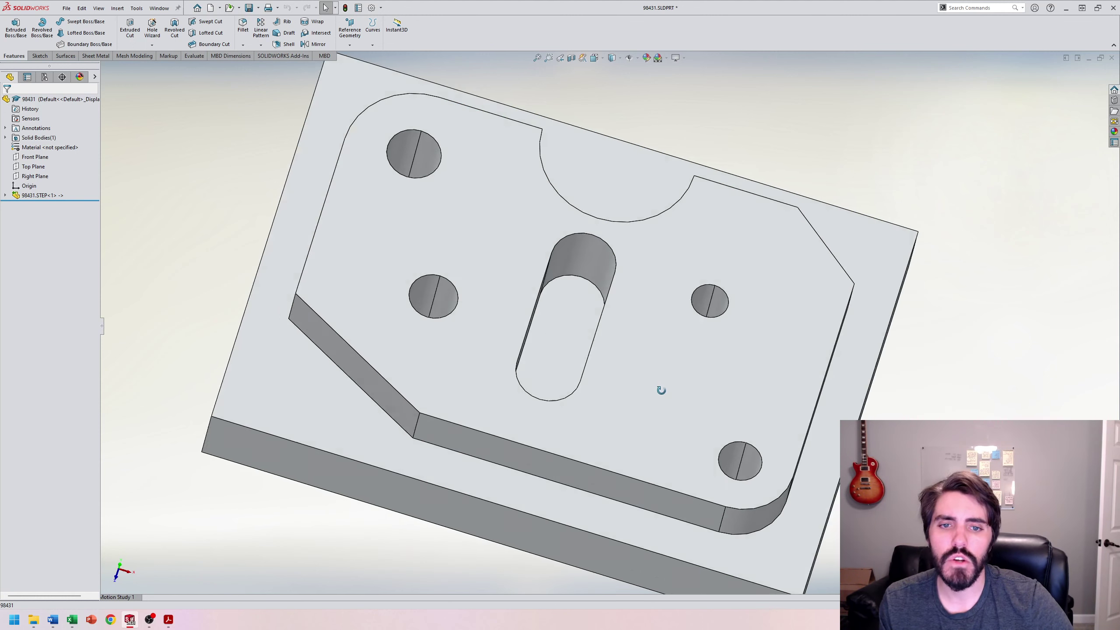
scroll(652, 373, down, 1)
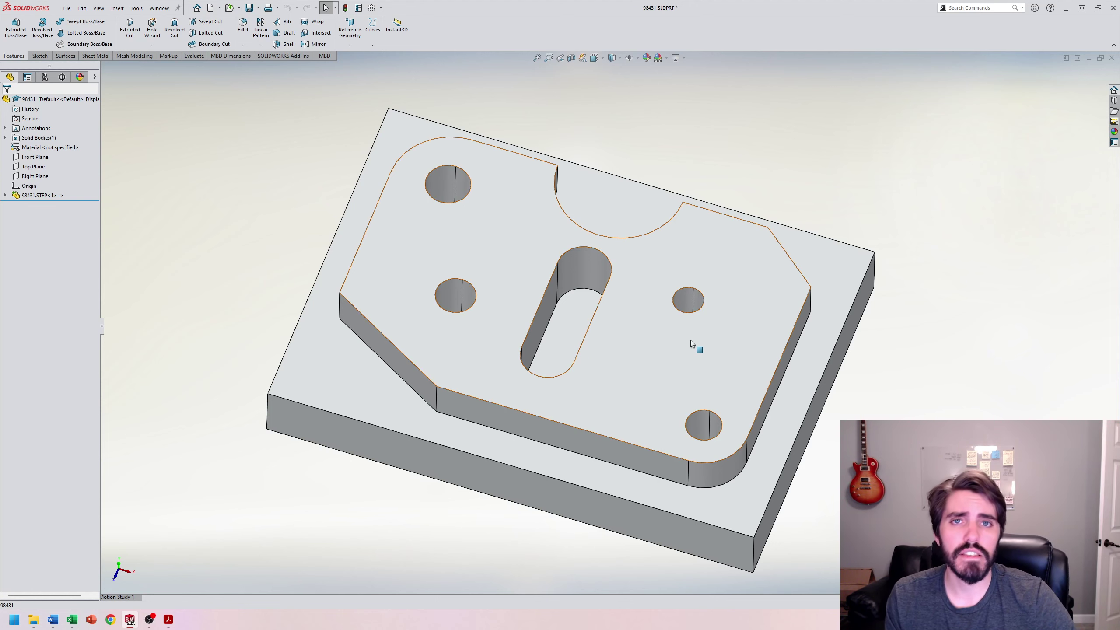
Inspect the imported STEP part's overall shape, outer faces and hole edges from several tilted viewpoints.
scroll(616, 319, up, 5)
scroll(612, 320, down, 3)
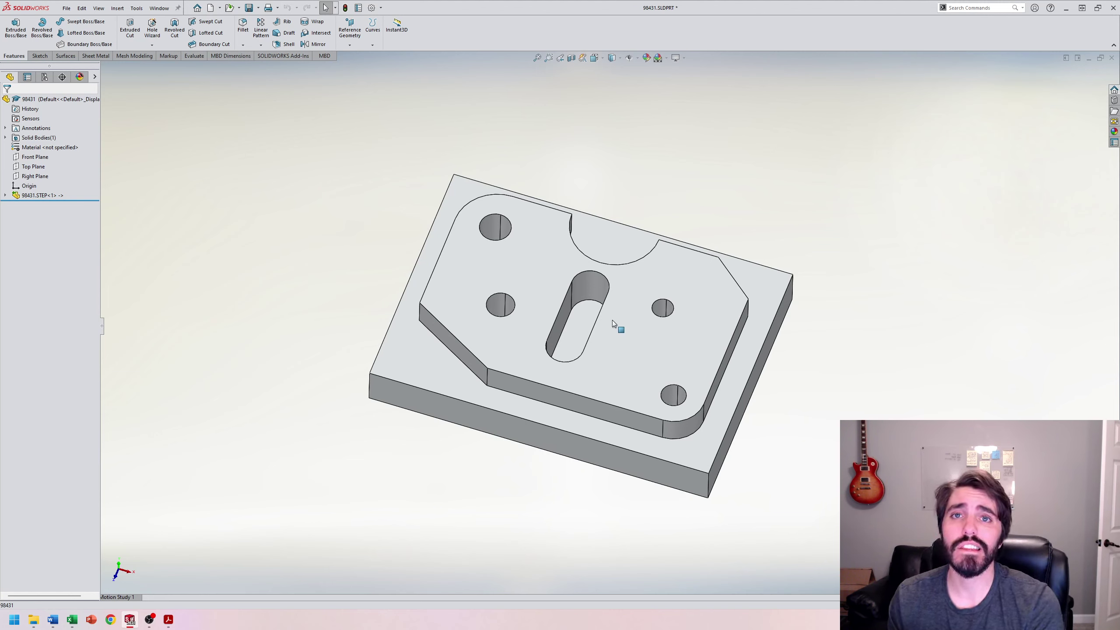
middle_drag(612, 320, 598, 260)
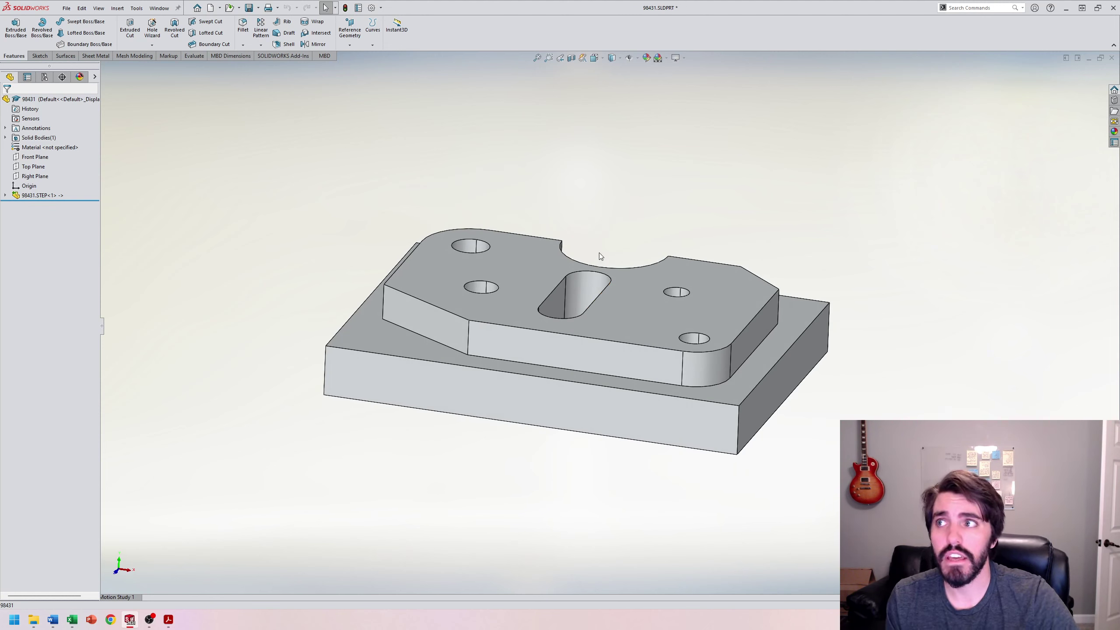
middle_drag(633, 137, 586, 287)
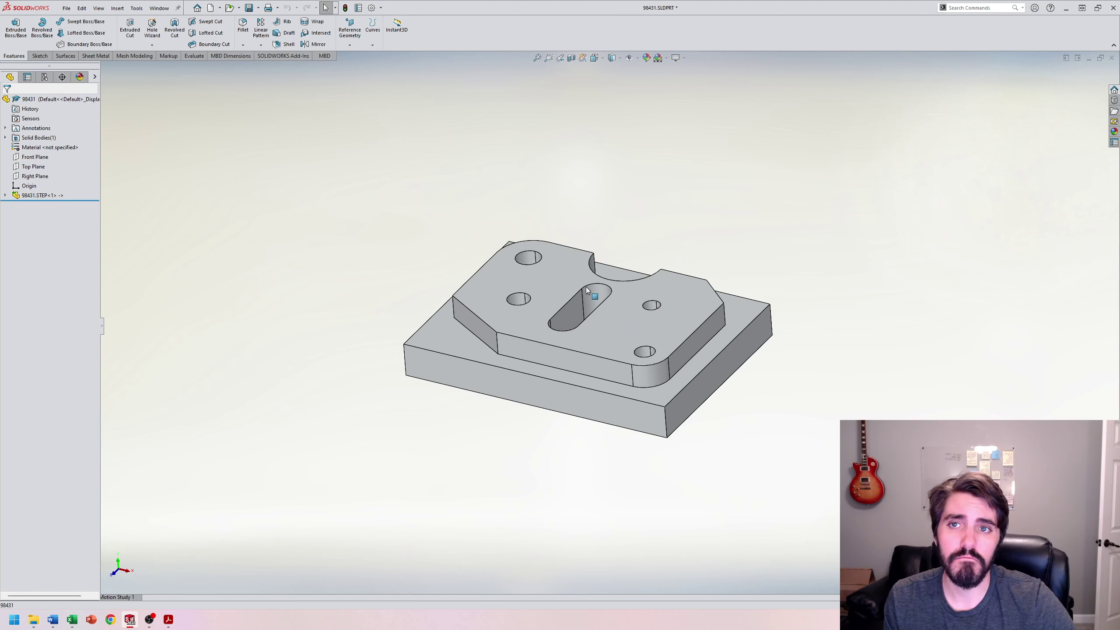
middle_drag(630, 238, 653, 264)
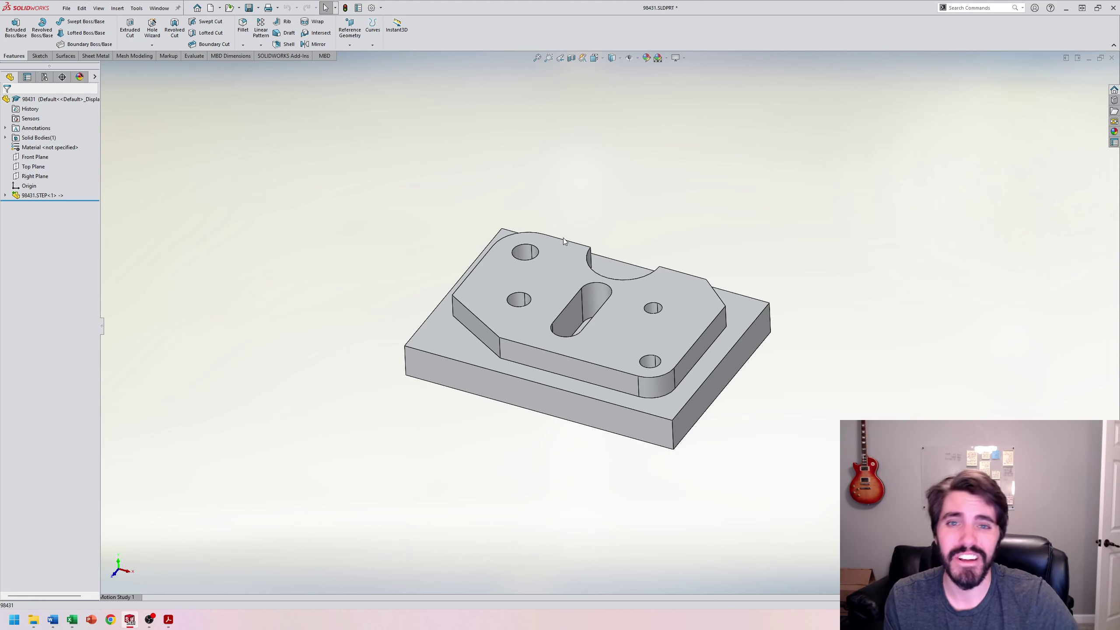
scroll(630, 203, up, 3)
scroll(630, 207, down, 5)
scroll(542, 414, up, 3)
scroll(543, 415, down, 2)
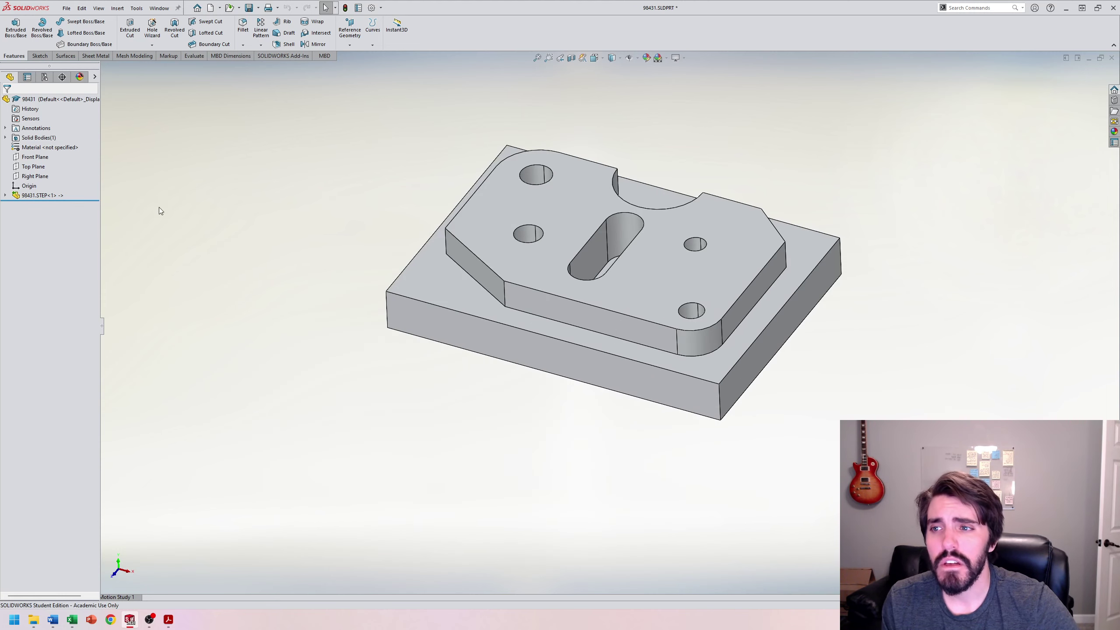
scroll(647, 179, up, 2)
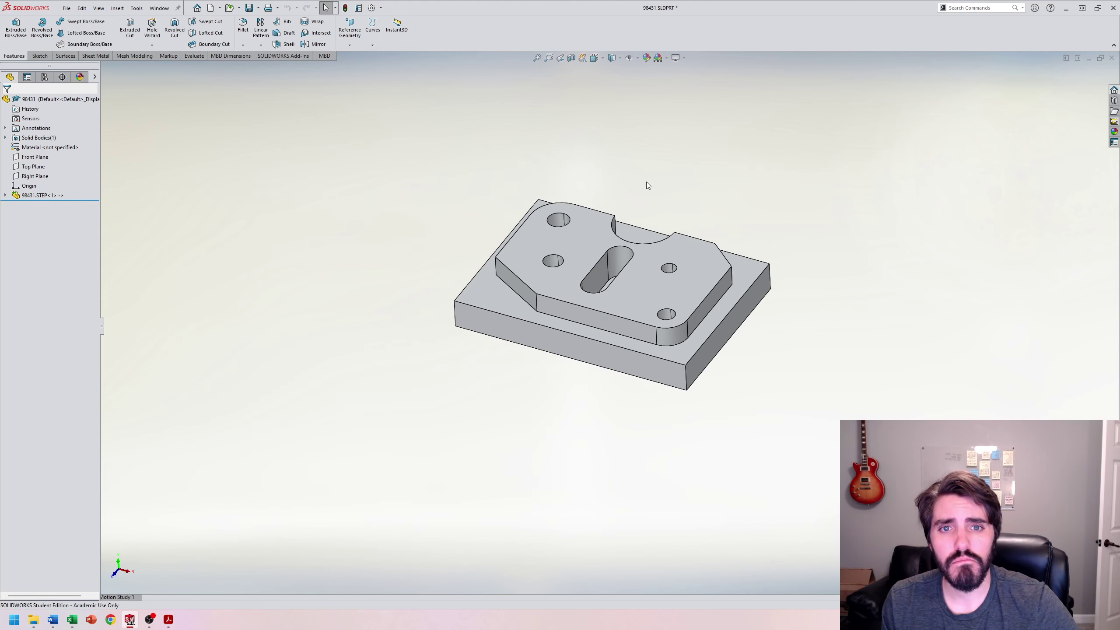
scroll(637, 309, down, 3)
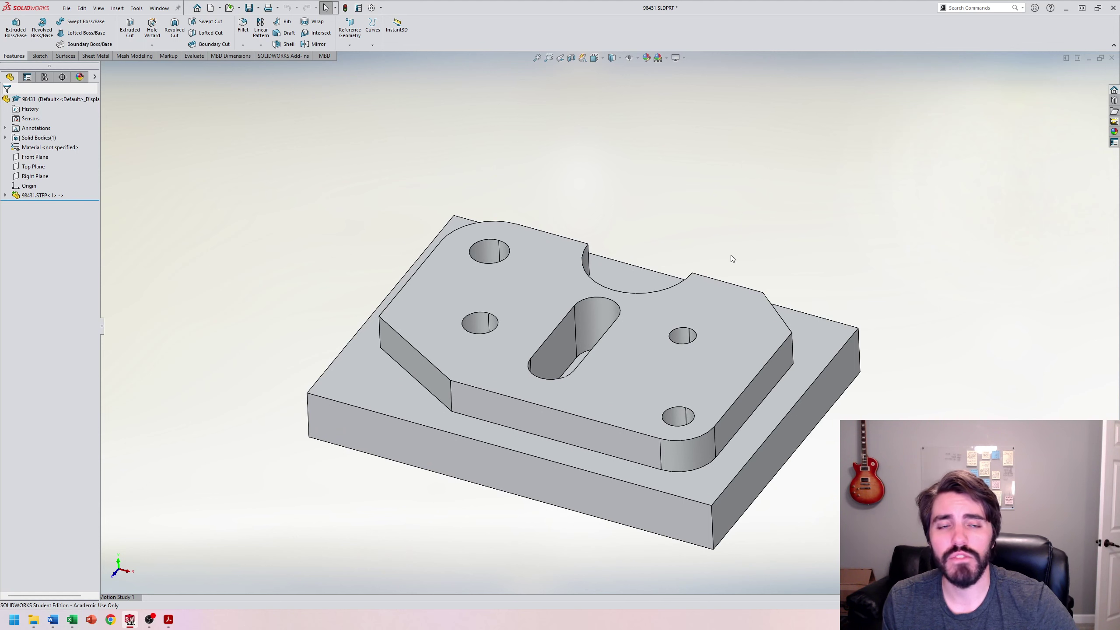
Close the imported STEP part and export the original 98431 part in Parasolid format to the 98431 folder.
click(1112, 58)
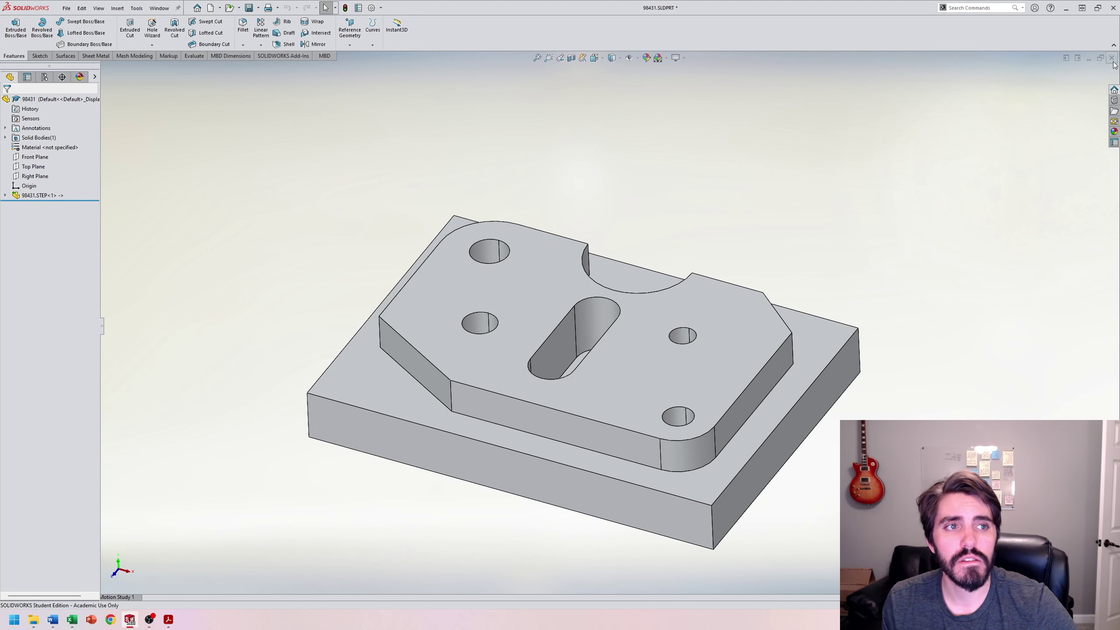
click(539, 315)
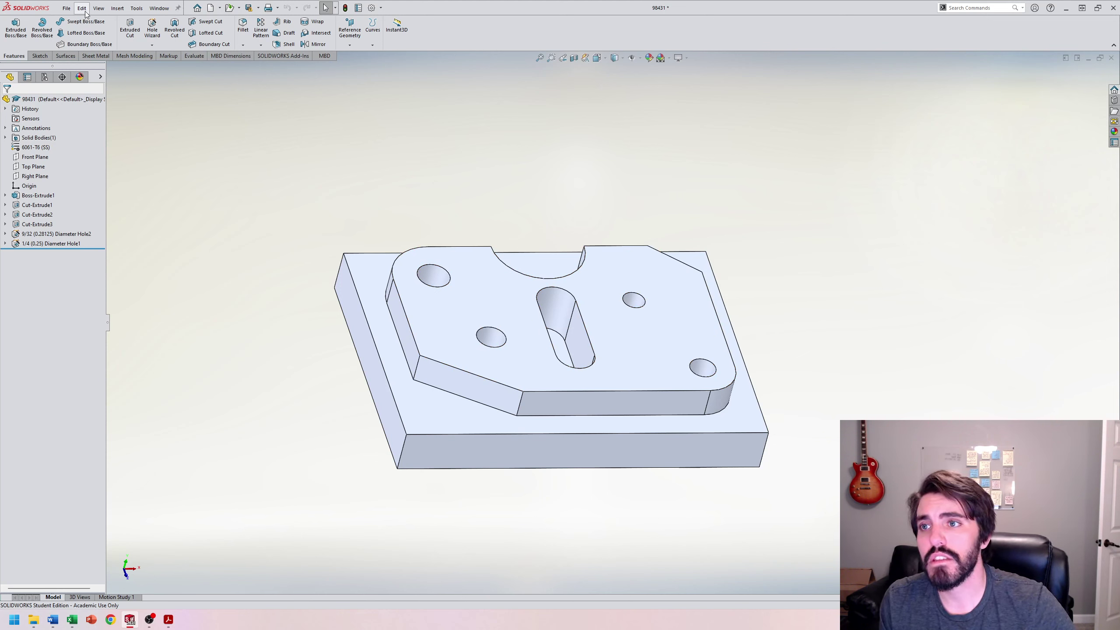
click(66, 8)
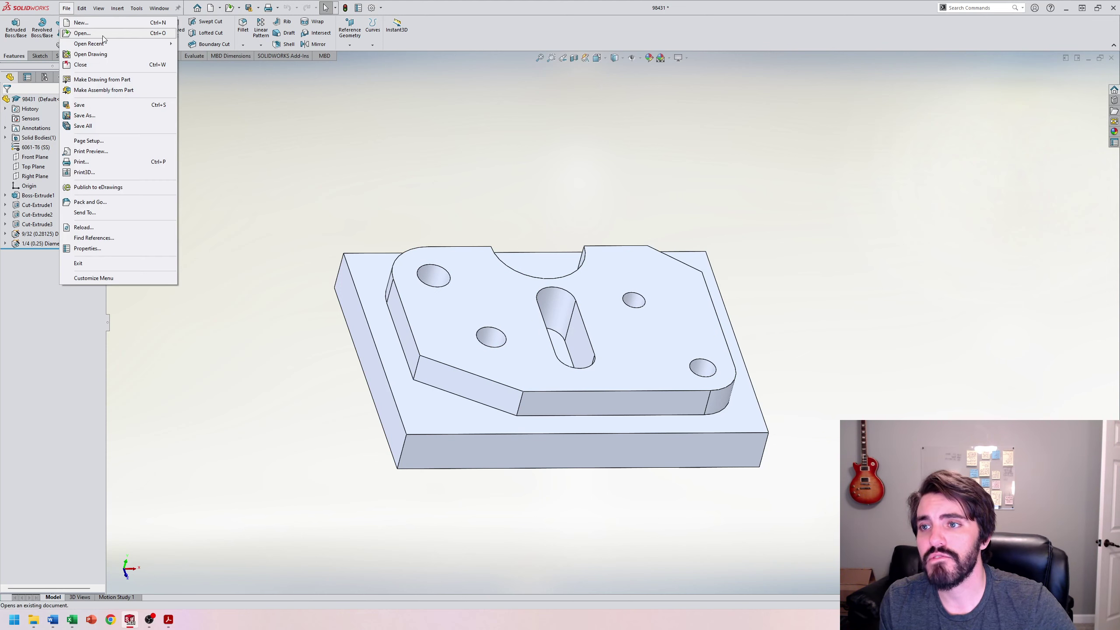
click(88, 116)
drag(445, 127, 484, 167)
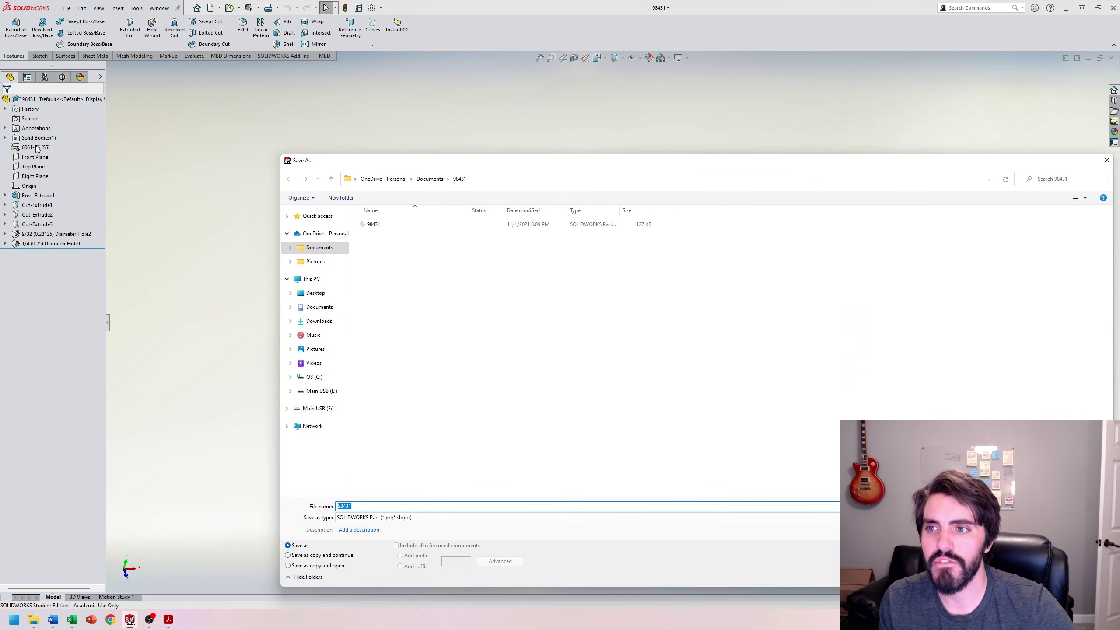
click(385, 521)
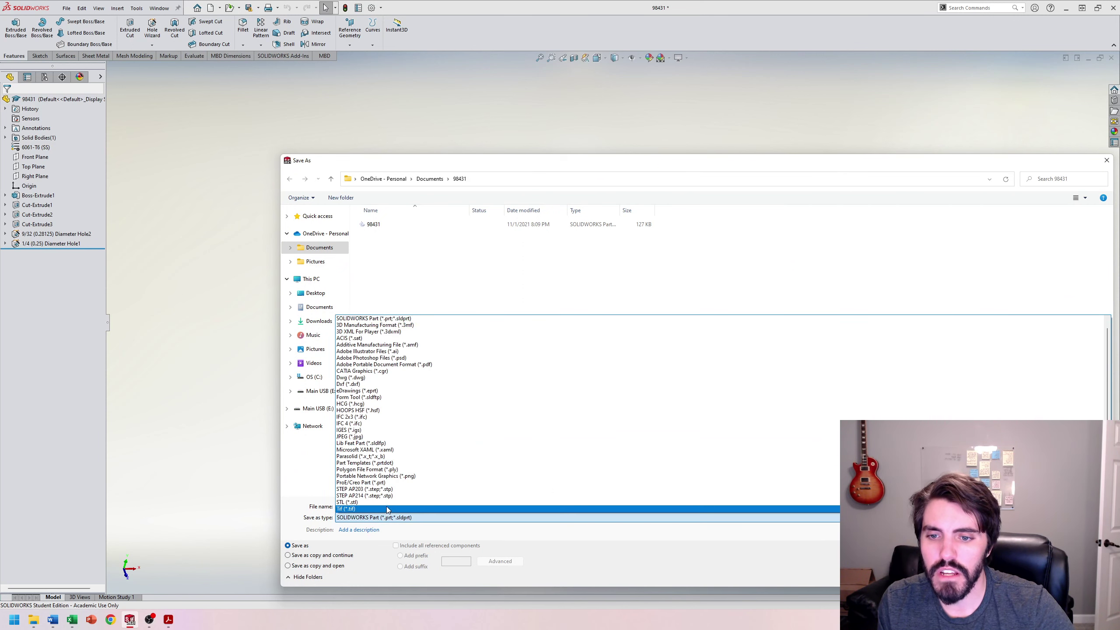
click(359, 457)
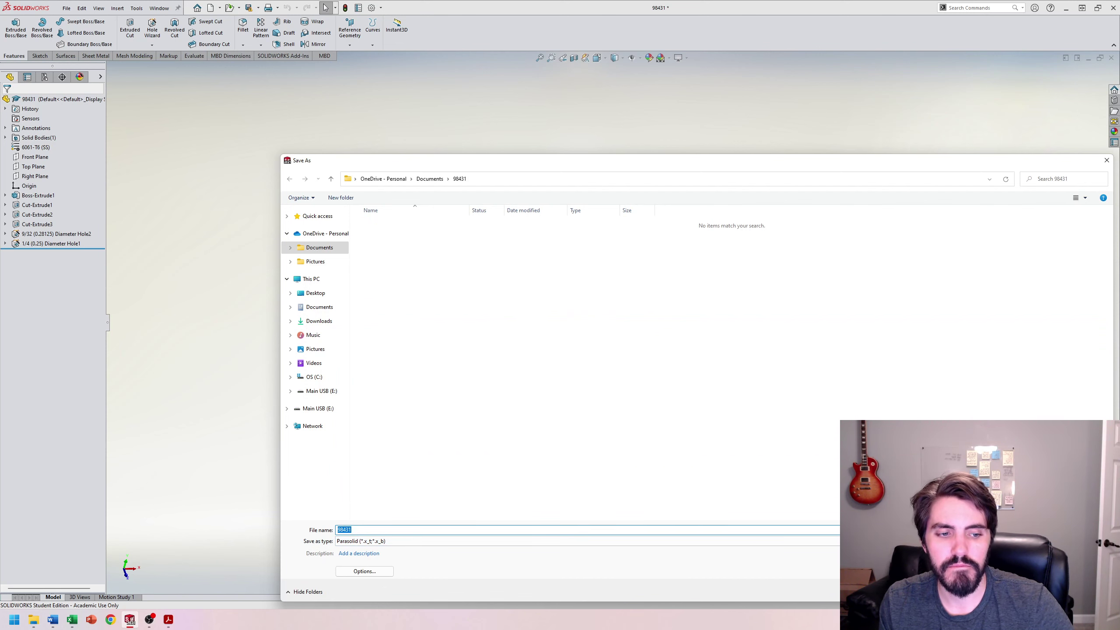
key(Return)
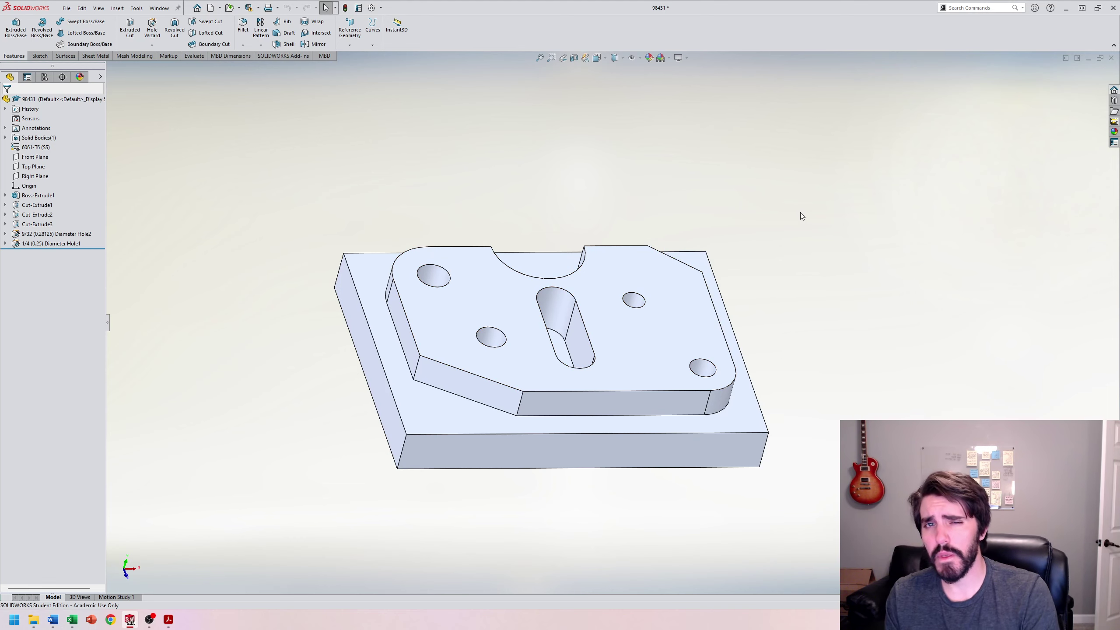
Minimize the original part, bring up the 98431 folder in File Explorer and check the file properties to identify the Parasolid export.
click(1085, 60)
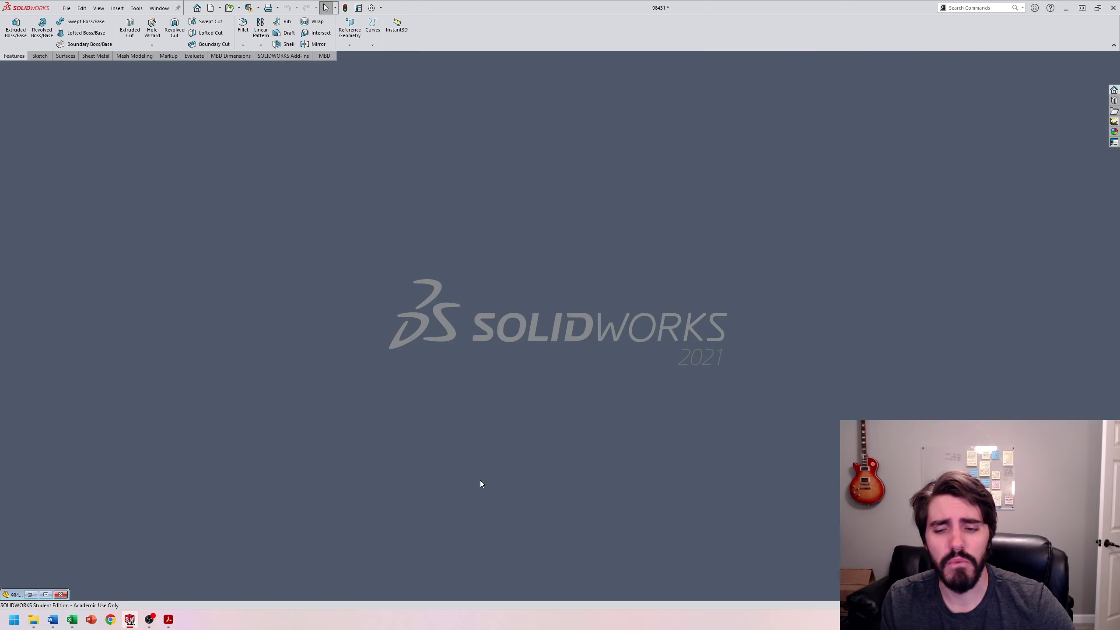
click(34, 620)
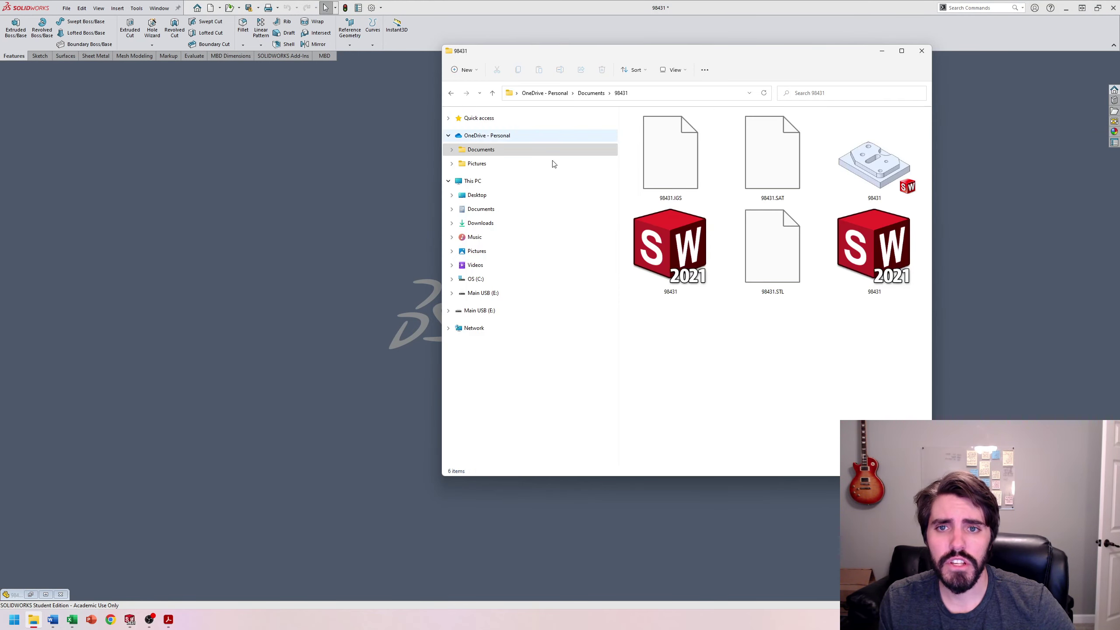
click(695, 280)
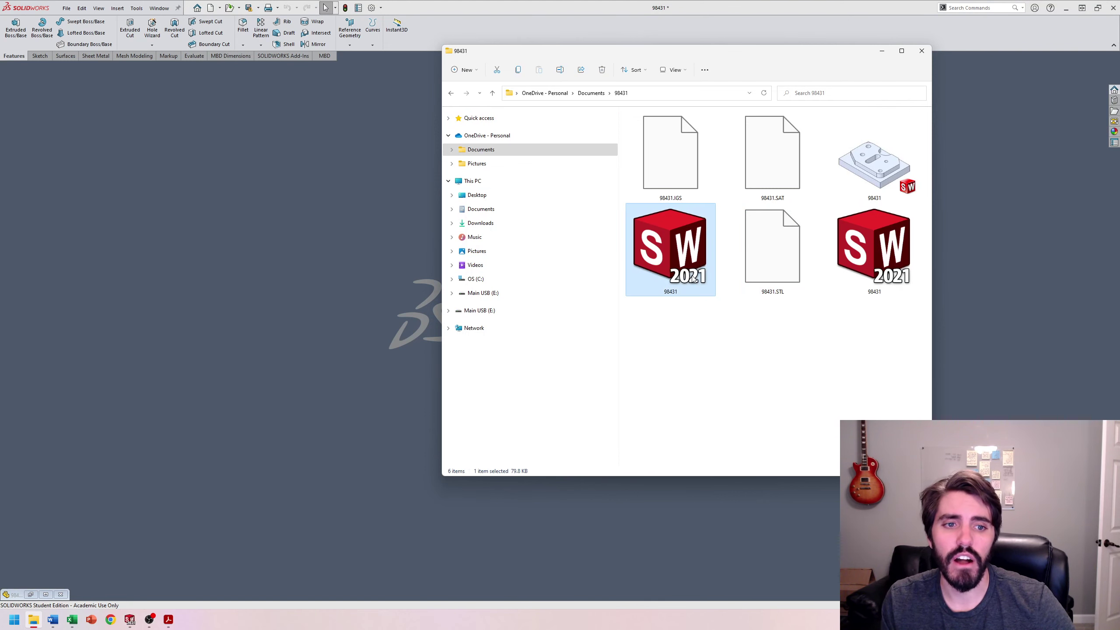
click(884, 274)
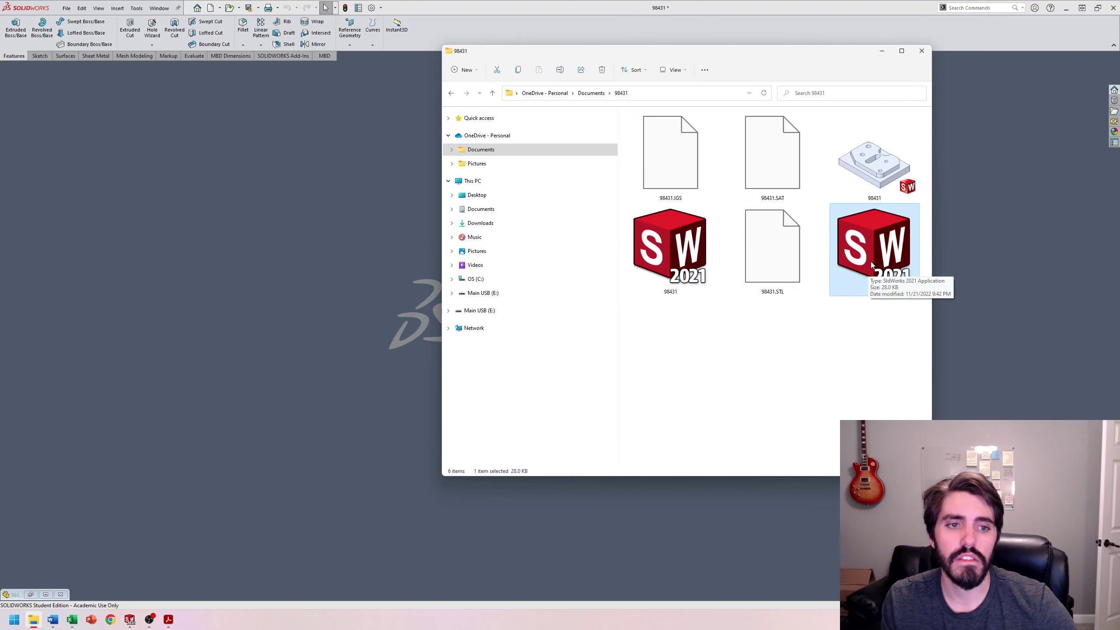
right_click(872, 266)
click(899, 353)
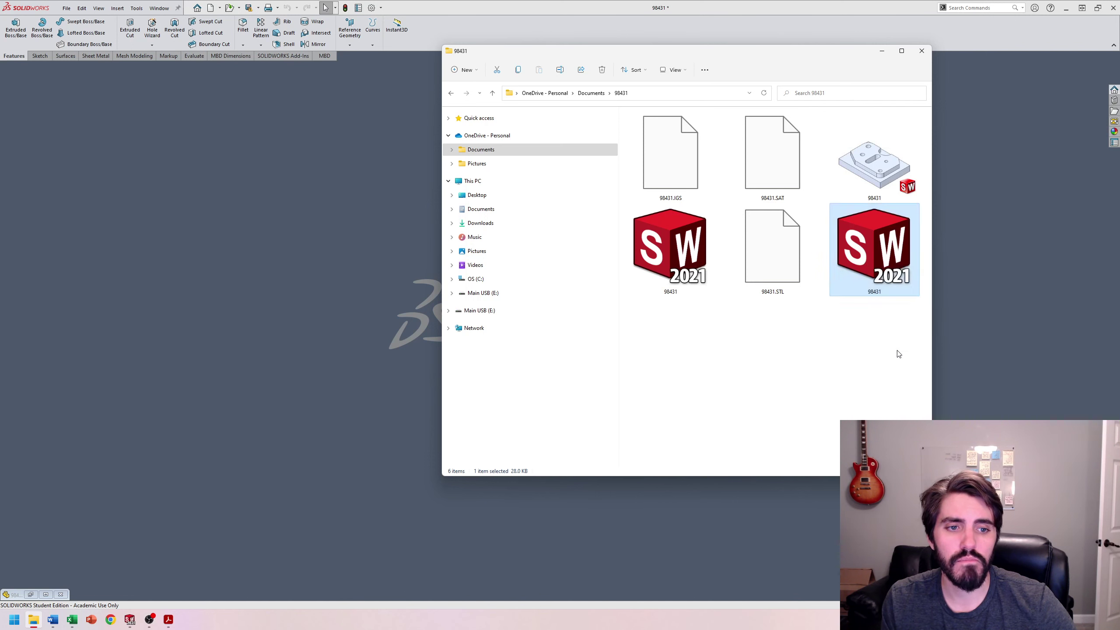
drag(977, 321, 931, 320)
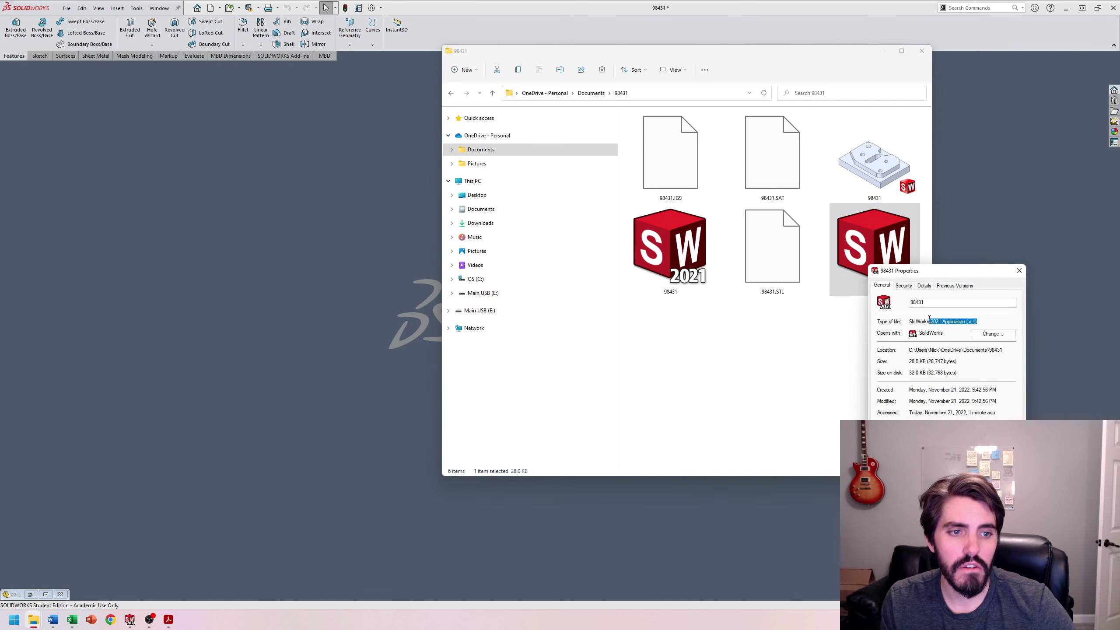
click(1019, 271)
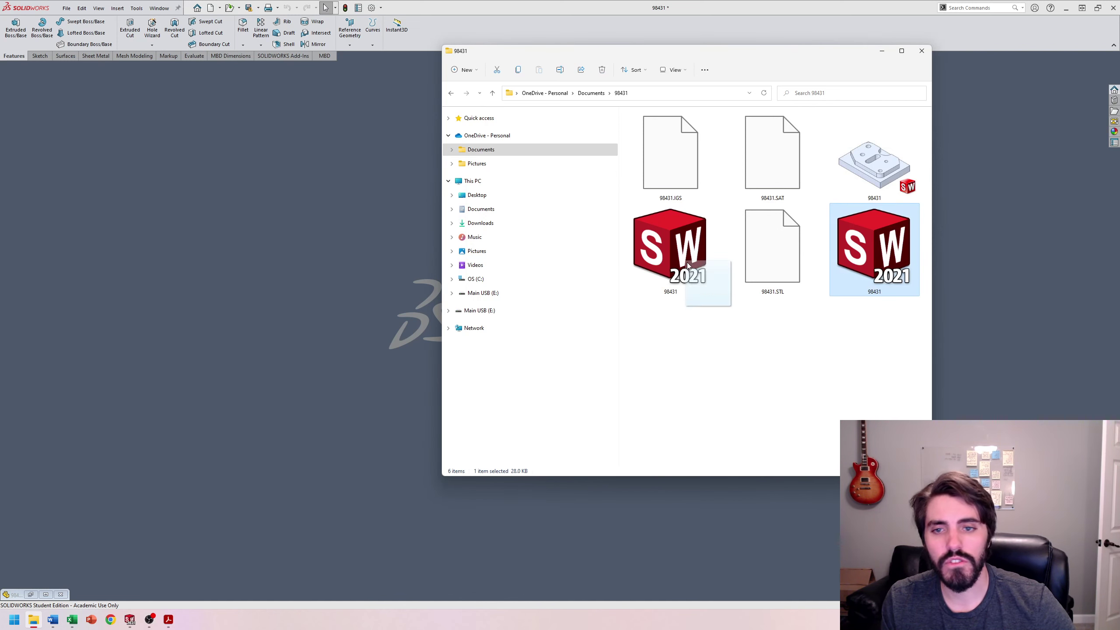
Open the 98431 Parasolid file in the empty SOLIDWORKS workspace and run Import Diagnostics on it.
click(363, 264)
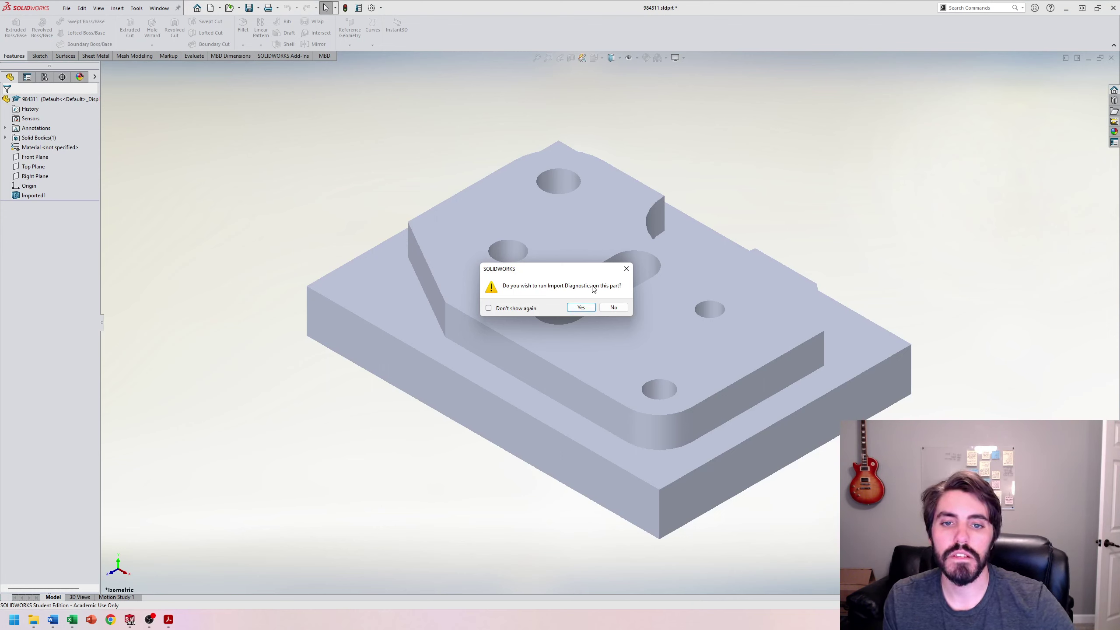
click(580, 308)
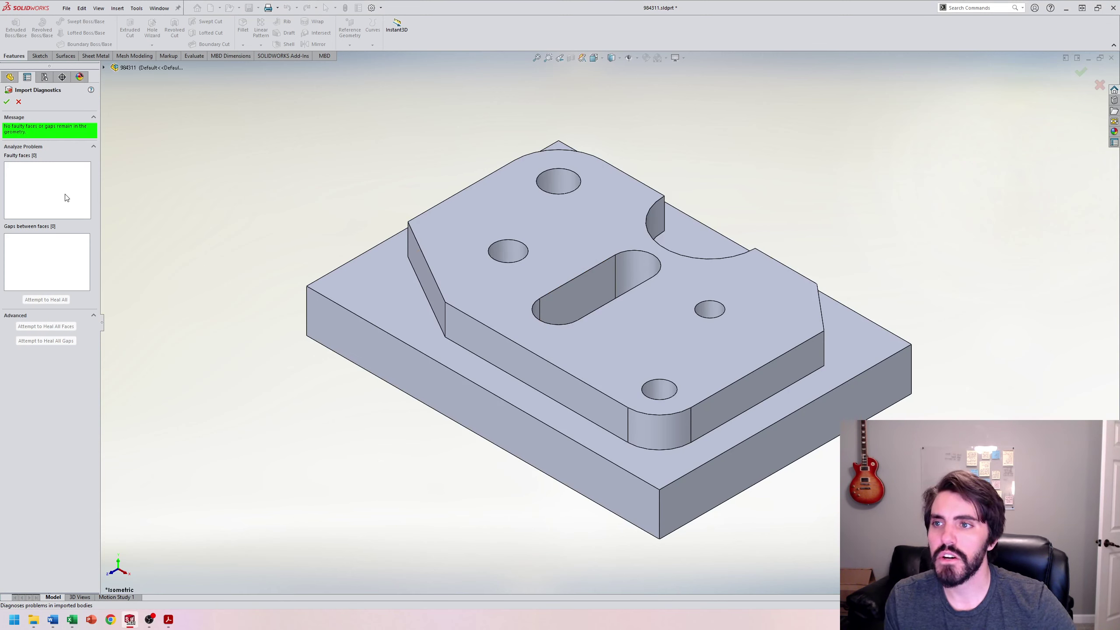
click(7, 102)
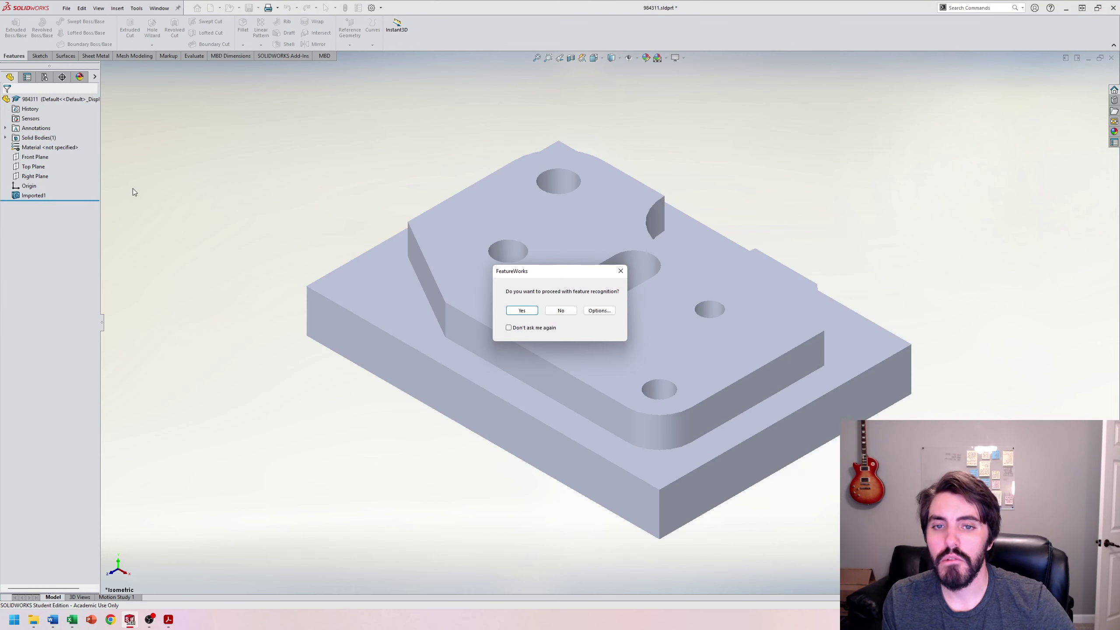
Proceed with FeatureWorks feature recognition on the imported Parasolid part and display it shaded with edges.
drag(545, 277, 567, 217)
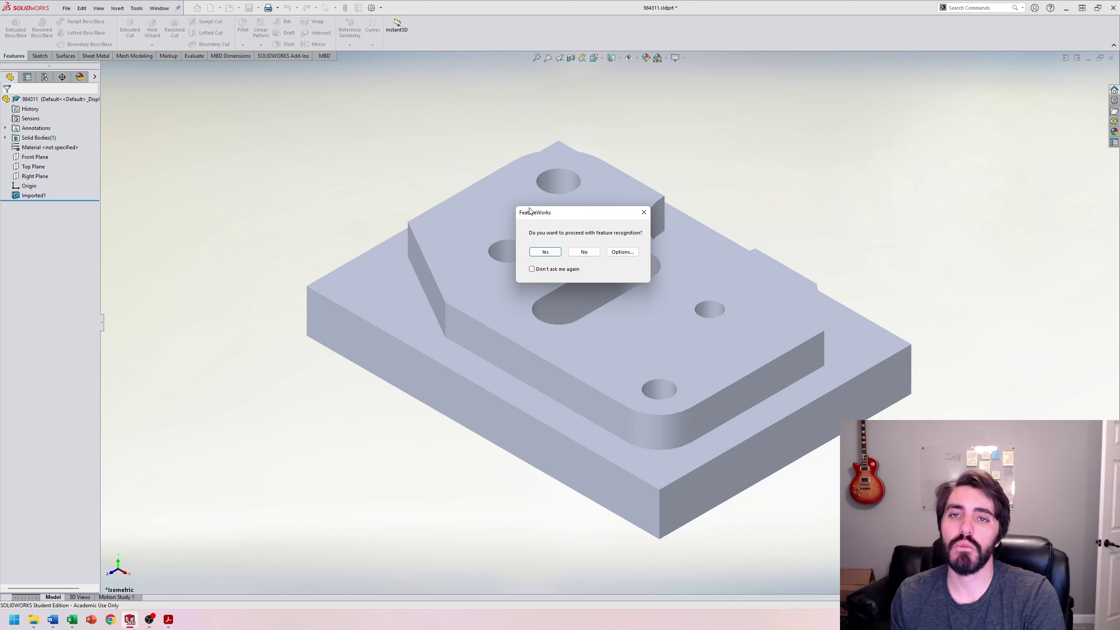
drag(538, 212, 502, 218)
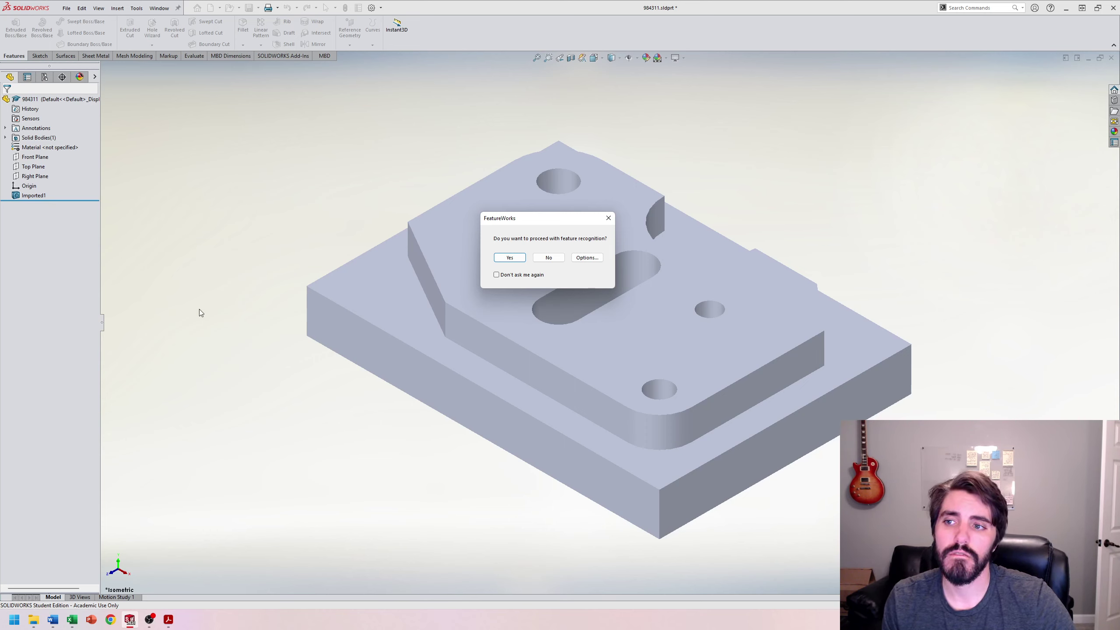
drag(527, 218, 553, 228)
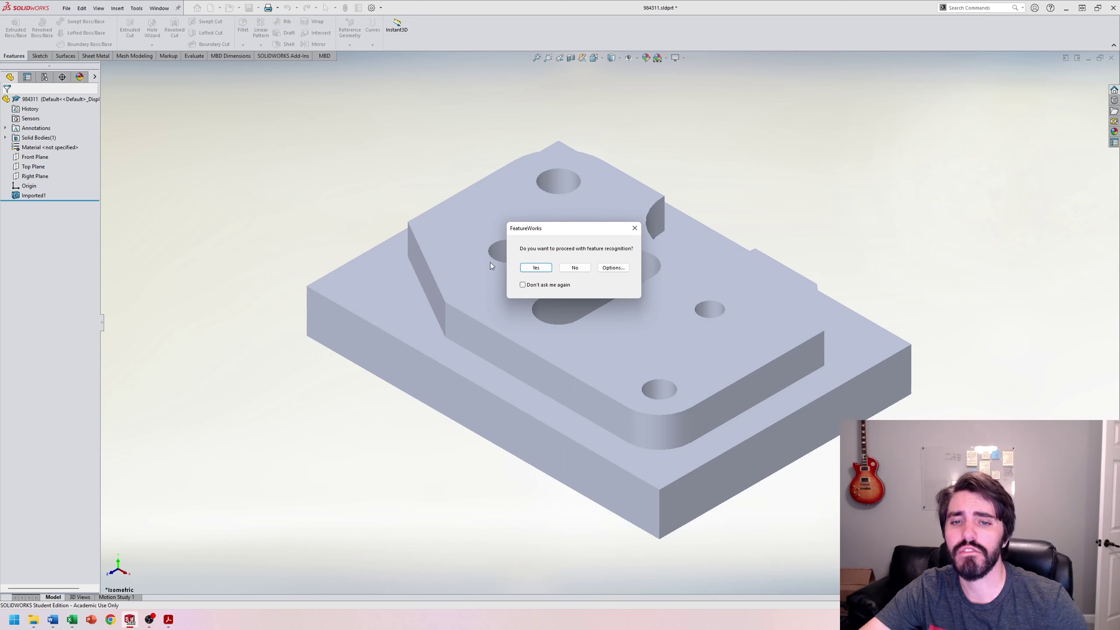
click(536, 268)
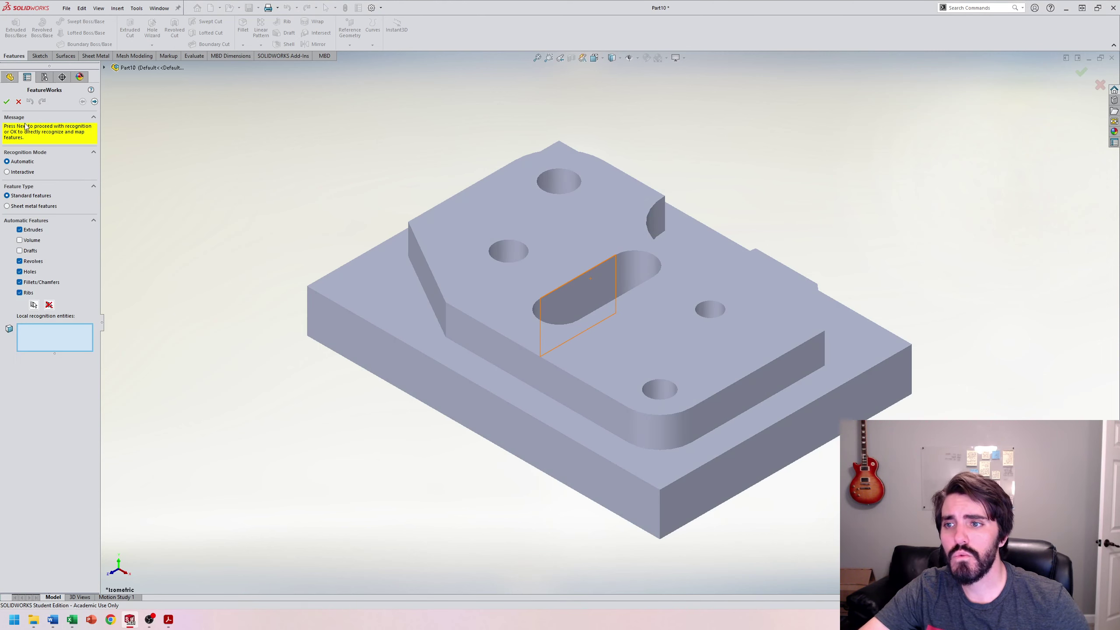
click(619, 58)
click(613, 71)
Examine the inner walls of the Parasolid model's holes and slot for dividing edges from several angles.
scroll(568, 216, down, 10)
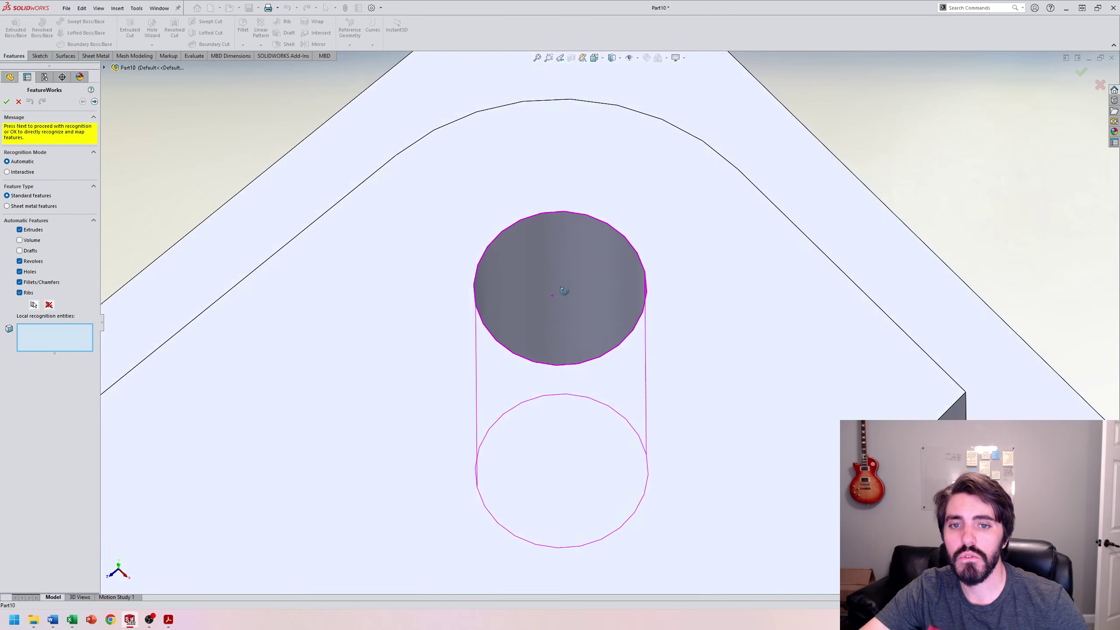
mouse_move(564, 291)
middle_down()
mouse_move(621, 327)
mouse_move(642, 270)
mouse_move(629, 409)
mouse_move(670, 274)
mouse_move(617, 275)
mouse_move(517, 306)
mouse_move(667, 245)
middle_up()
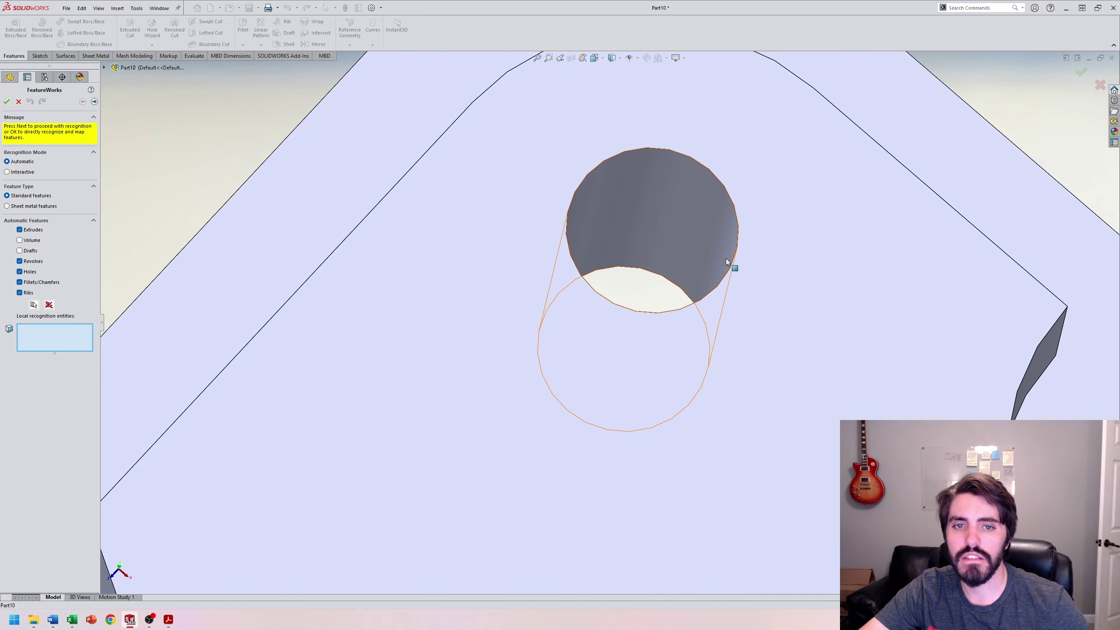
scroll(623, 479, down, 5)
scroll(573, 403, up, 6)
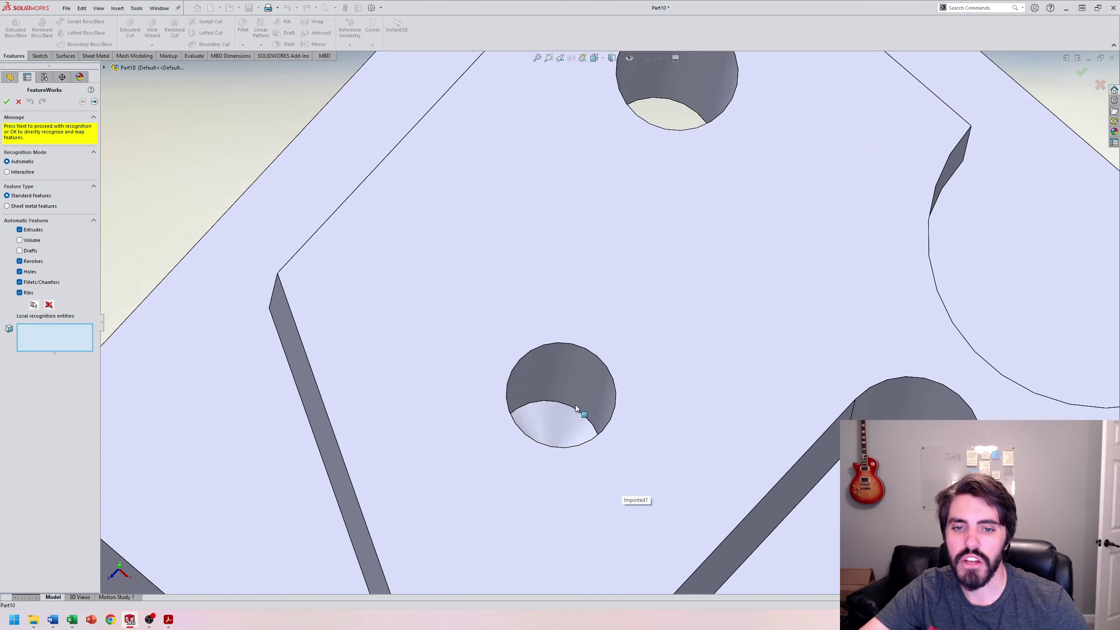
scroll(573, 403, down, 6)
scroll(601, 283, up, 2)
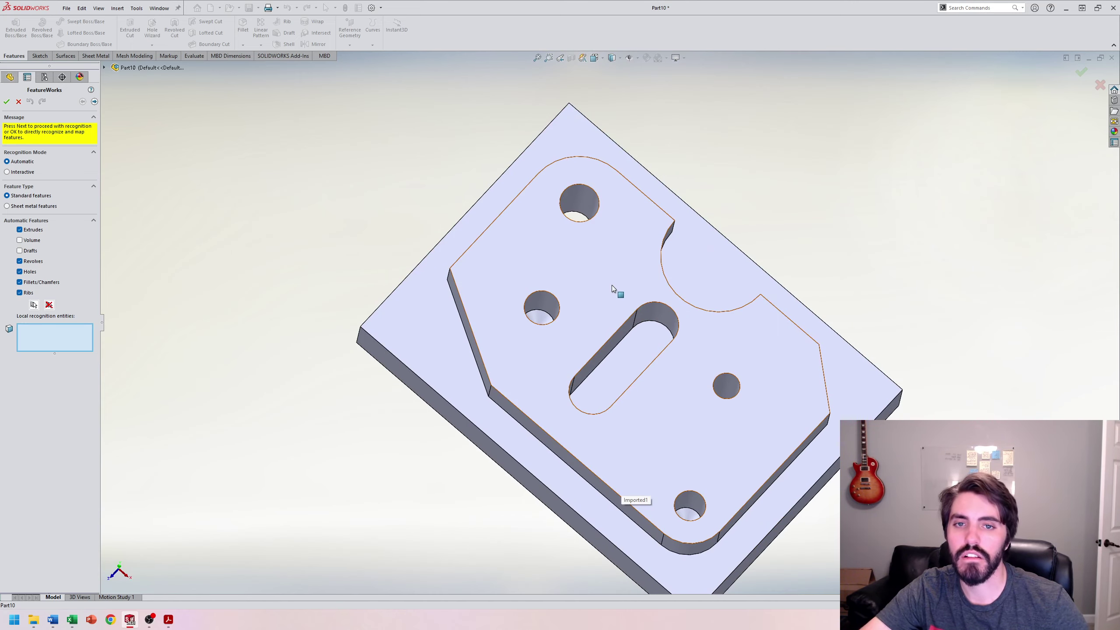
scroll(590, 218, up, 5)
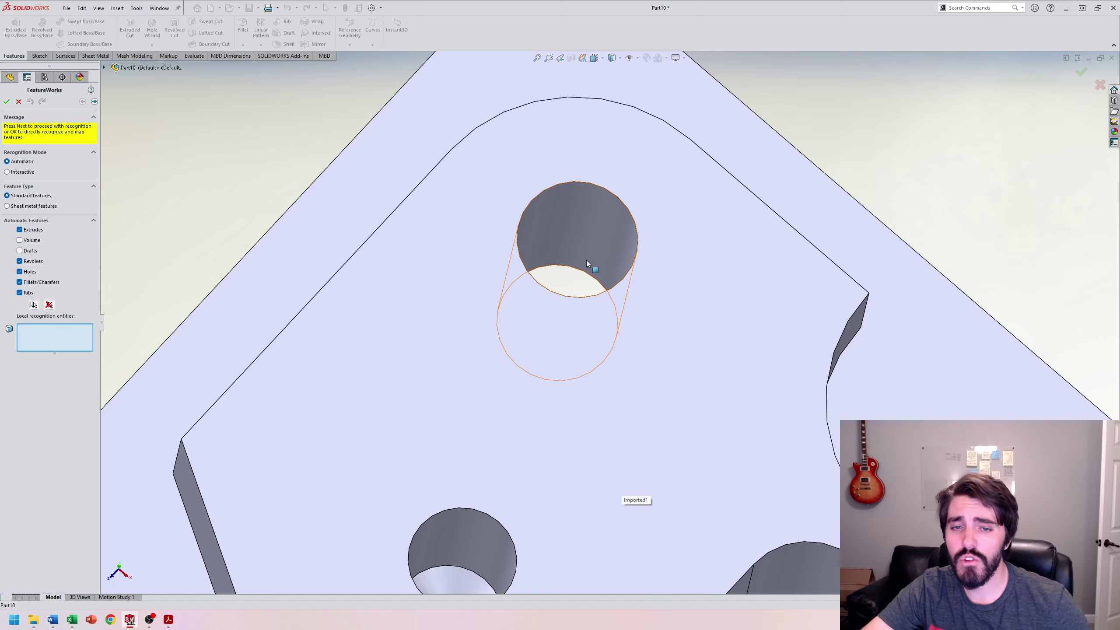
middle_drag(565, 232, 521, 277)
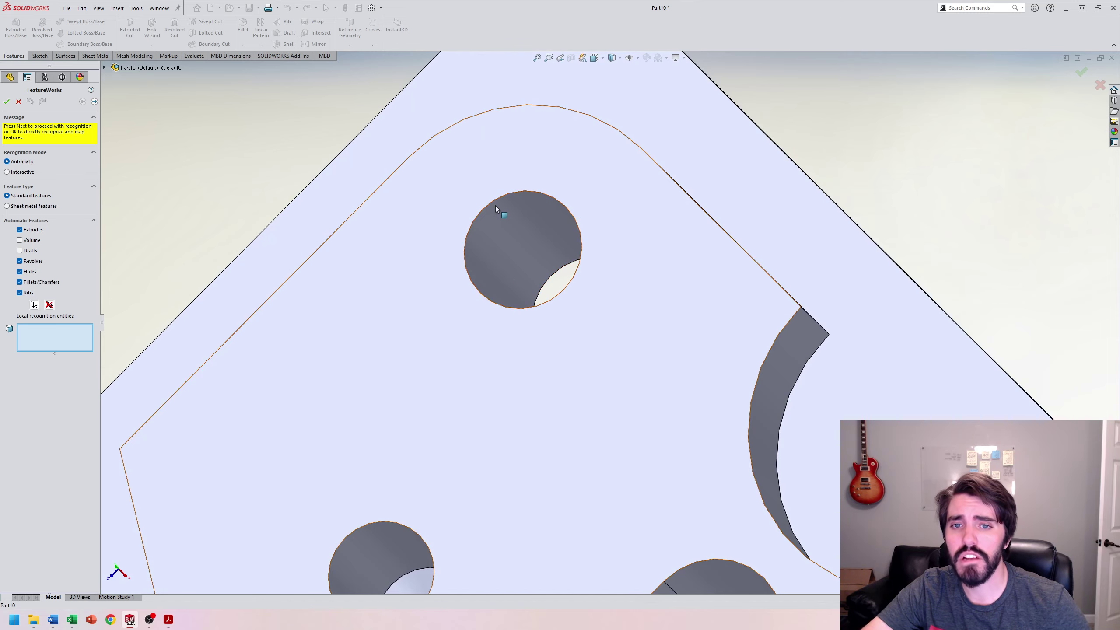
middle_drag(489, 196, 599, 247)
scroll(599, 254, down, 3)
middle_drag(578, 457, 632, 439)
scroll(627, 328, down, 5)
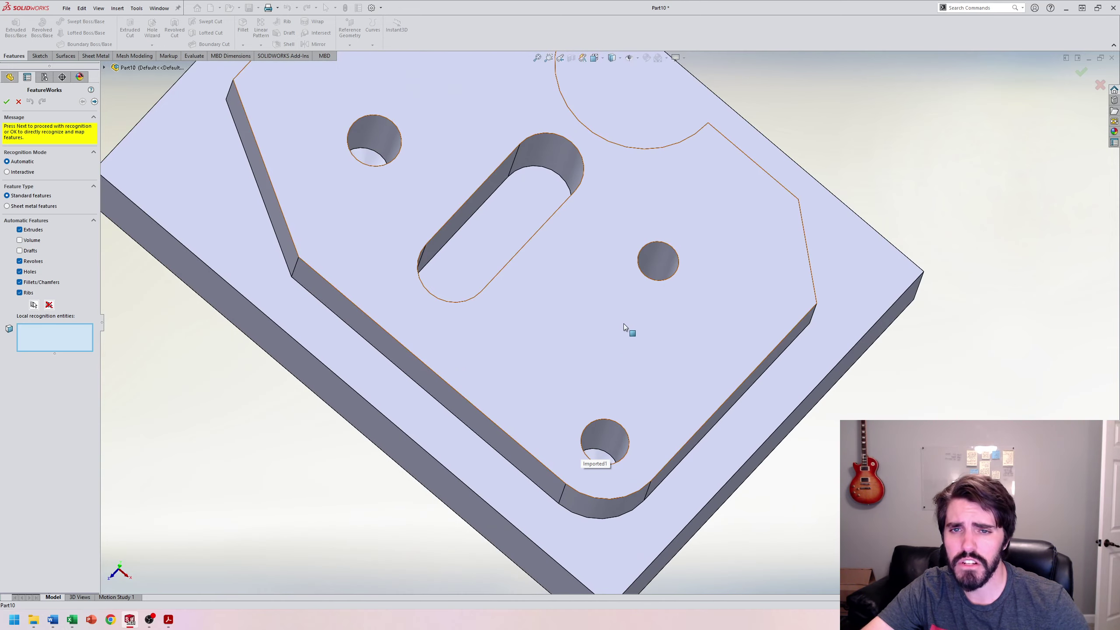
Run FeatureWorks automatic recognition of standard features on the imported part and display the result shaded with edges.
scroll(514, 242, up, 4)
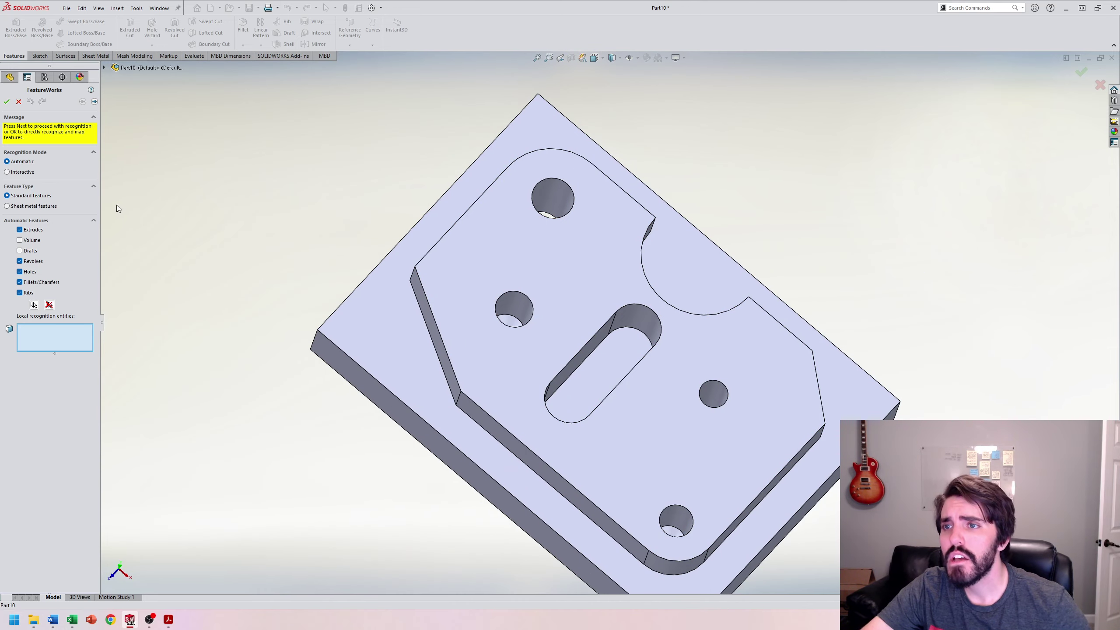
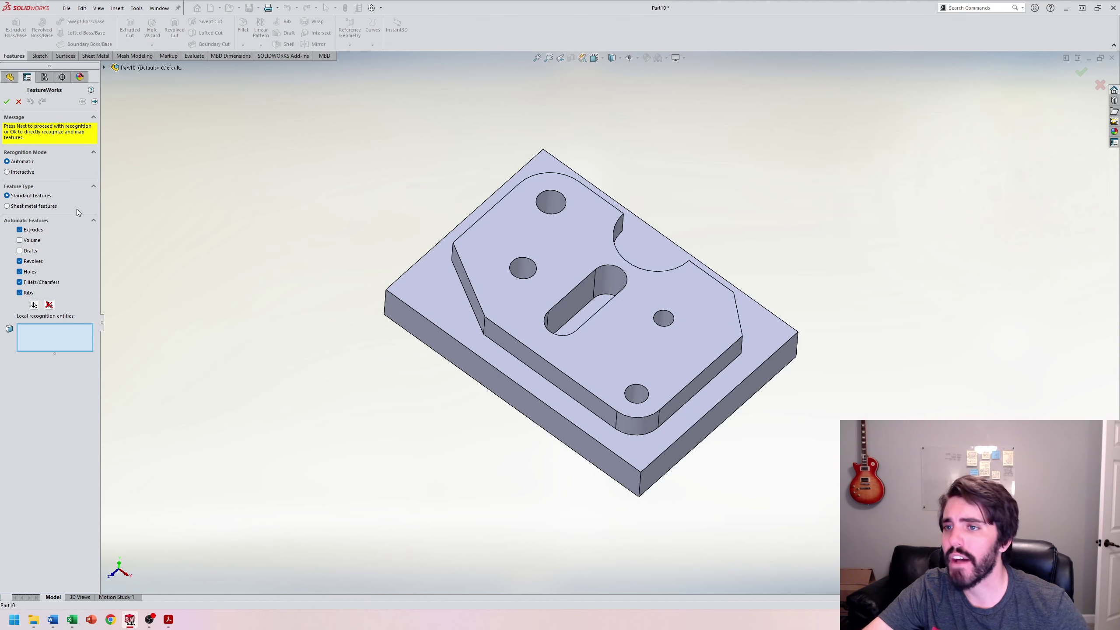
click(6, 103)
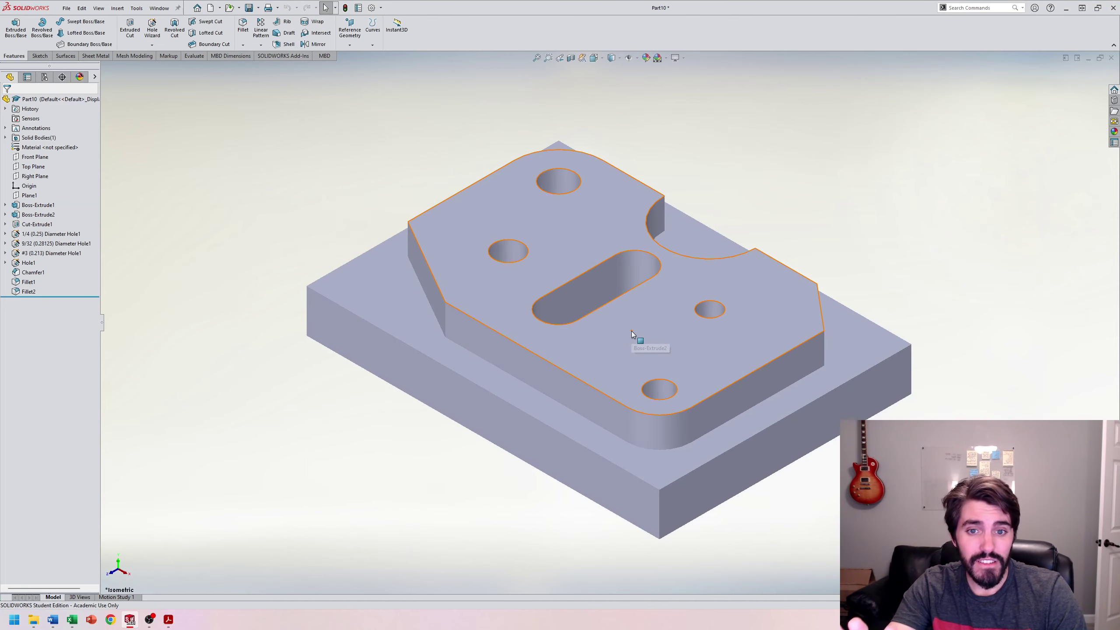
scroll(646, 270, up, 5)
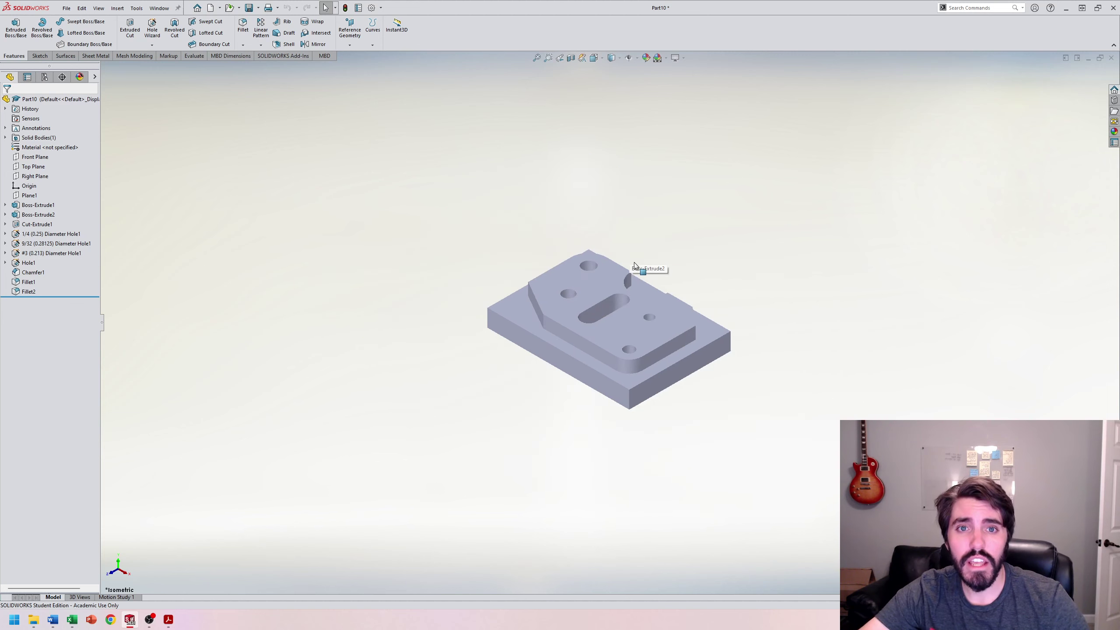
scroll(652, 346, down, 3)
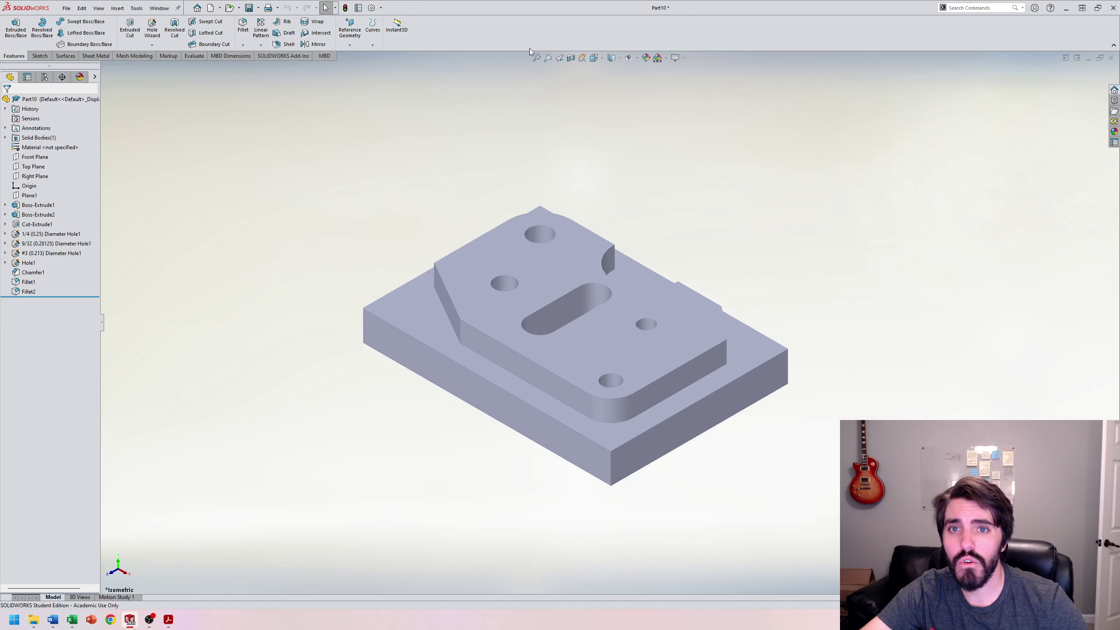
click(613, 58)
click(615, 72)
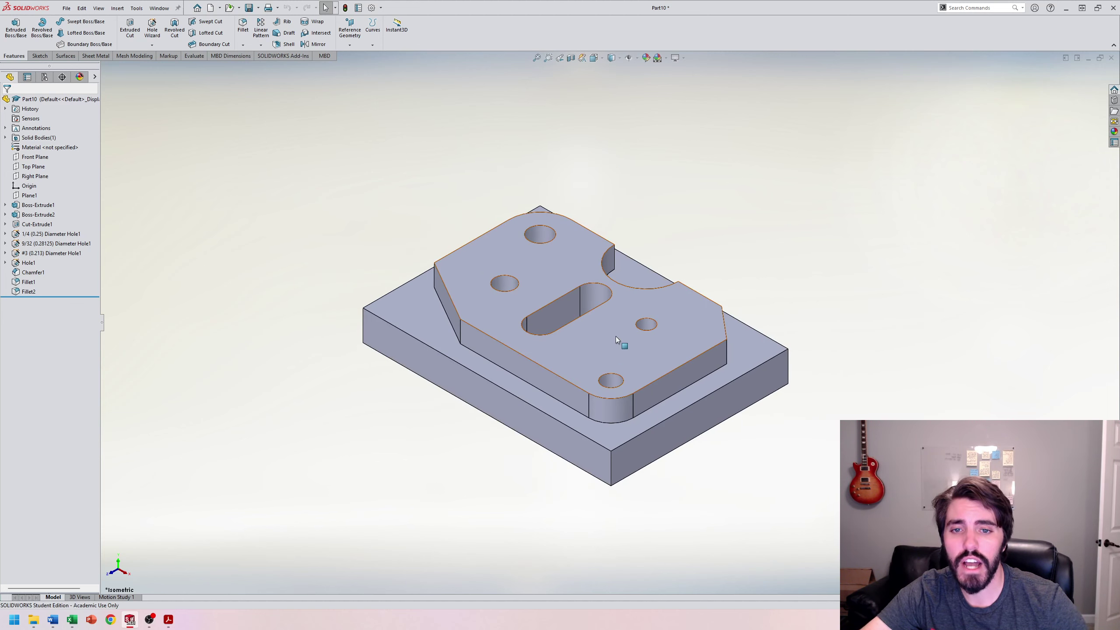
Examine the recognized features, checking the boss extrusions, the slot cut's sketch, the 1/4 diameter hole's sketch and the last fillet.
click(38, 205)
mouse_move(410, 241)
middle_down()
mouse_move(414, 270)
mouse_move(250, 258)
middle_up()
click(5, 215)
click(45, 224)
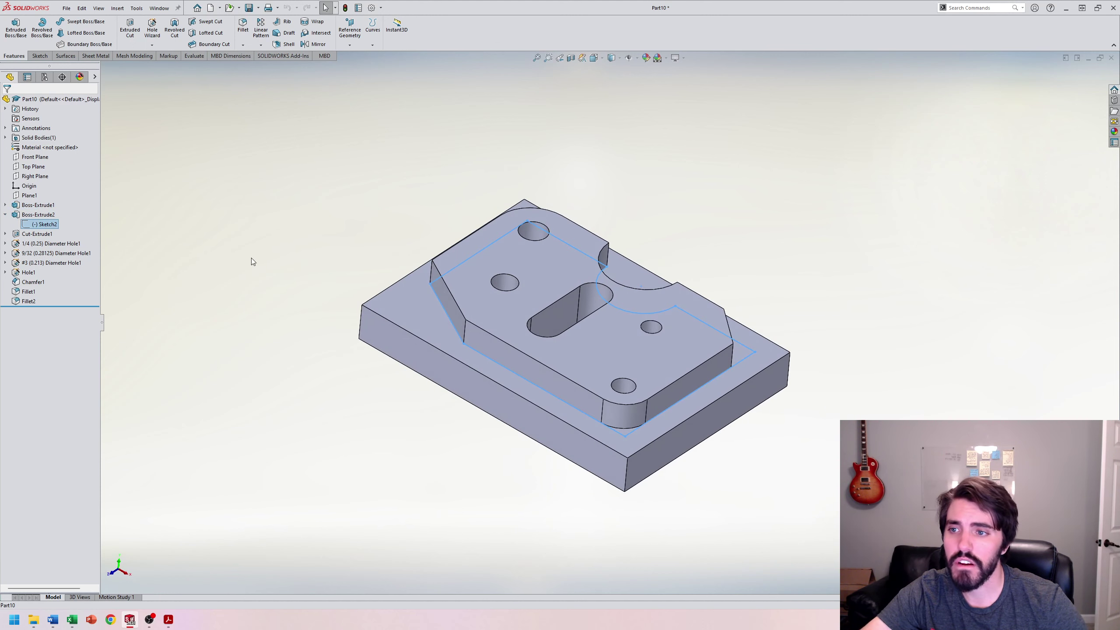
click(5, 234)
click(44, 244)
middle_drag(295, 306, 301, 326)
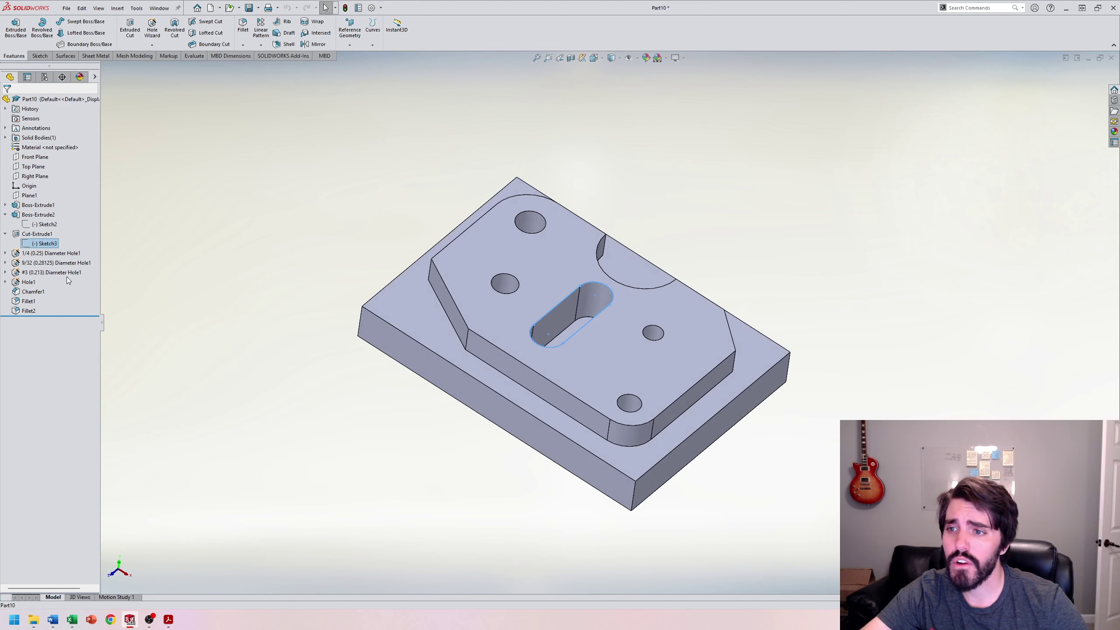
click(5, 254)
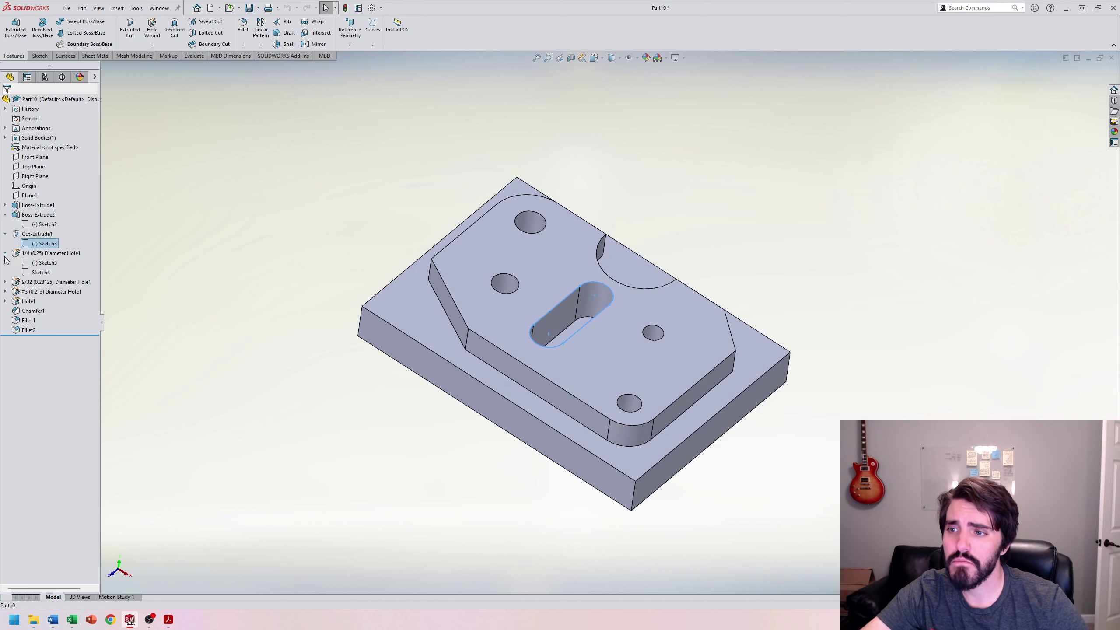
click(44, 263)
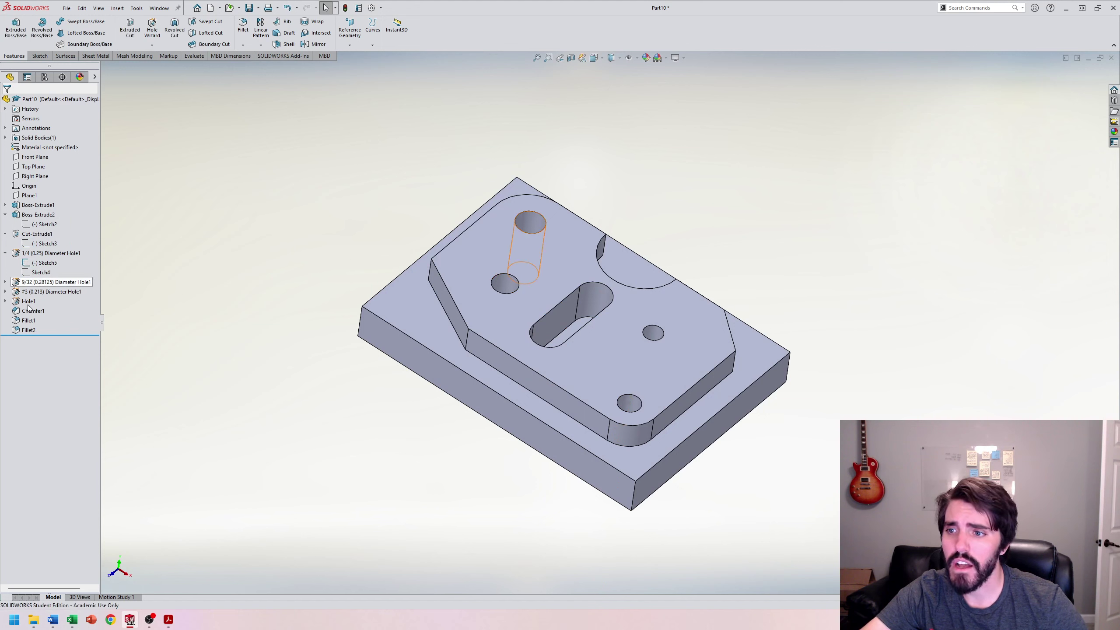
click(27, 331)
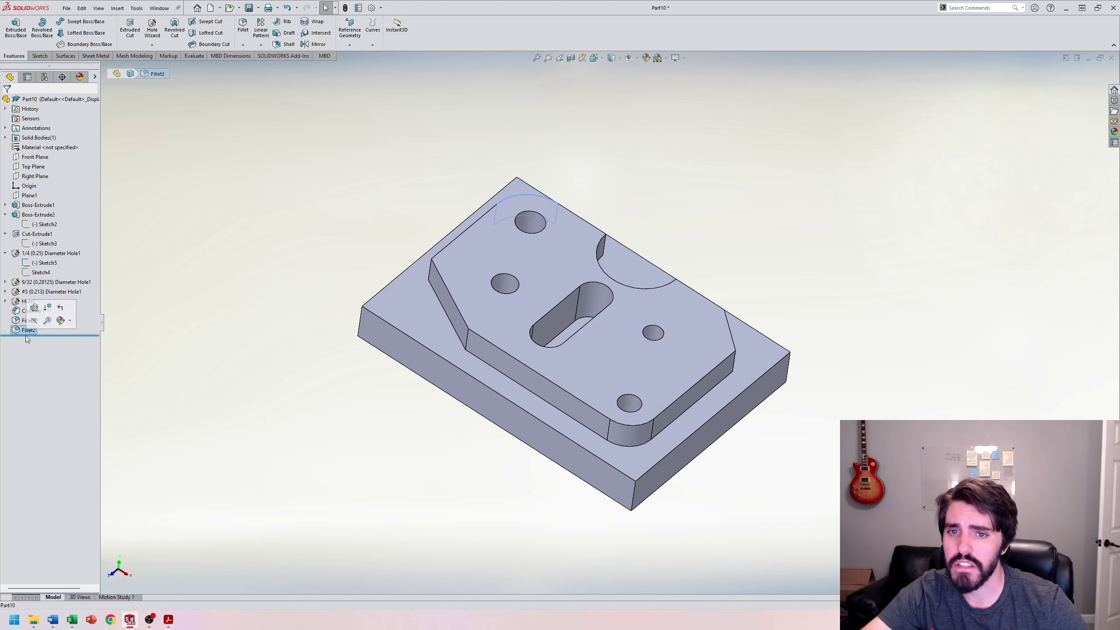
click(275, 239)
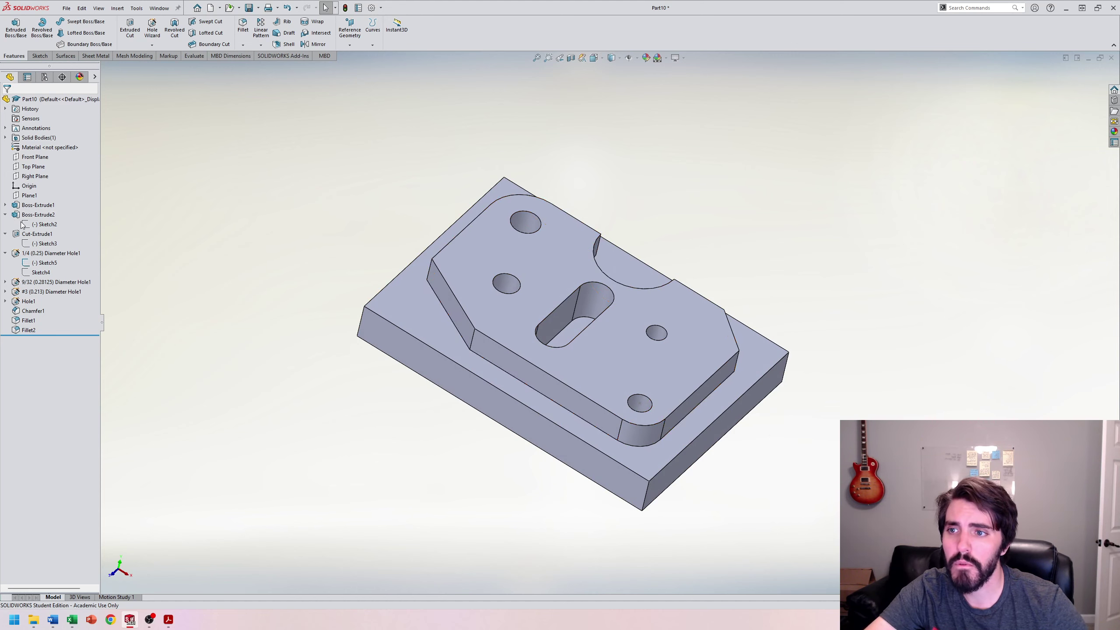
Open the raised boss's sketch to inspect its profile, exit it, and check which corners the two fillets round.
click(44, 224)
click(37, 197)
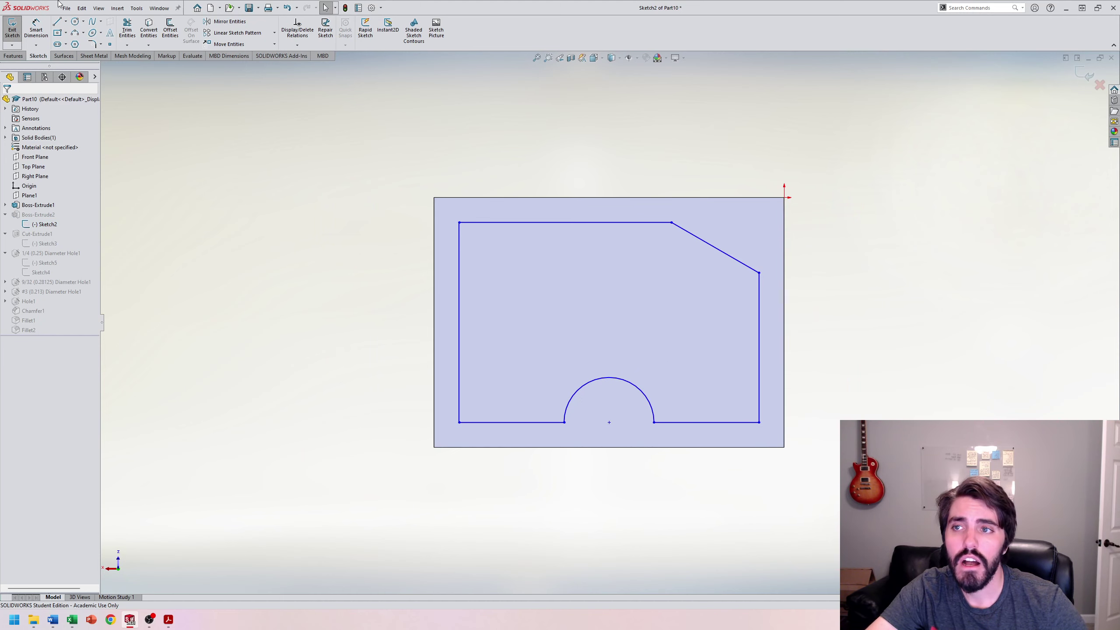
click(12, 29)
click(28, 320)
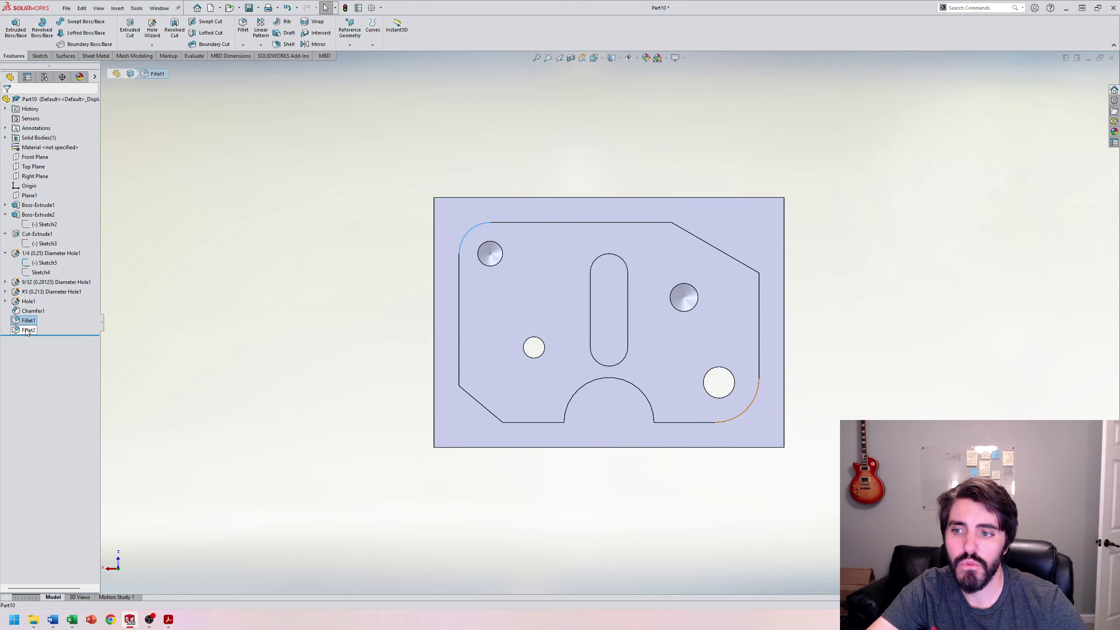
click(36, 346)
middle_drag(568, 341, 707, 310)
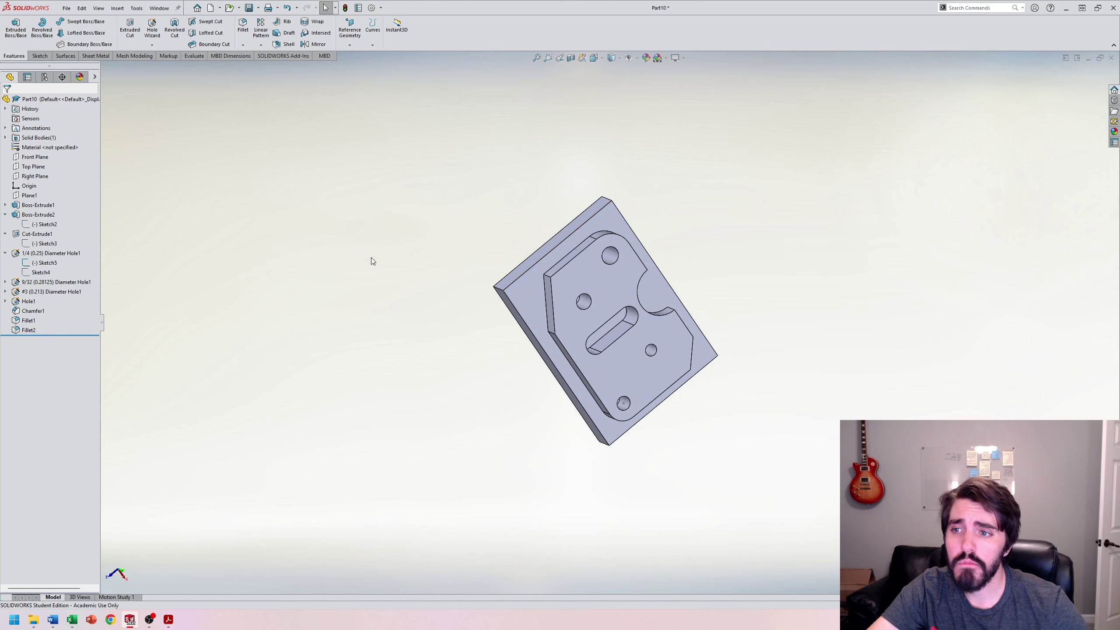
Open the base plate's sketch to inspect its rectangular profile, exit it, and view the part from the front side.
click(5, 214)
click(6, 214)
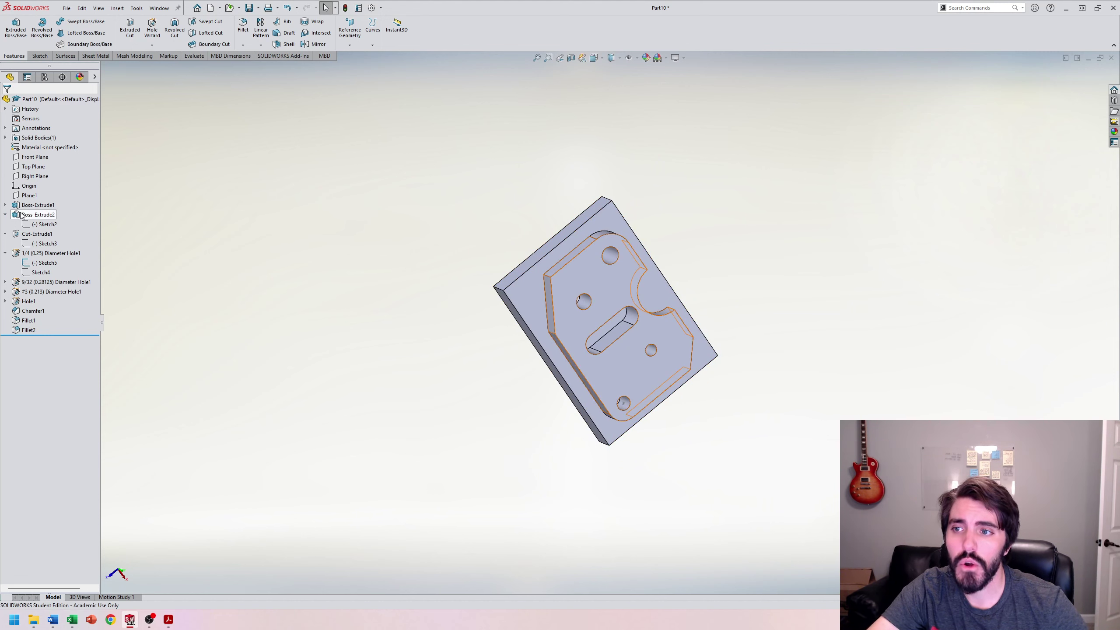
click(5, 204)
click(44, 215)
click(53, 190)
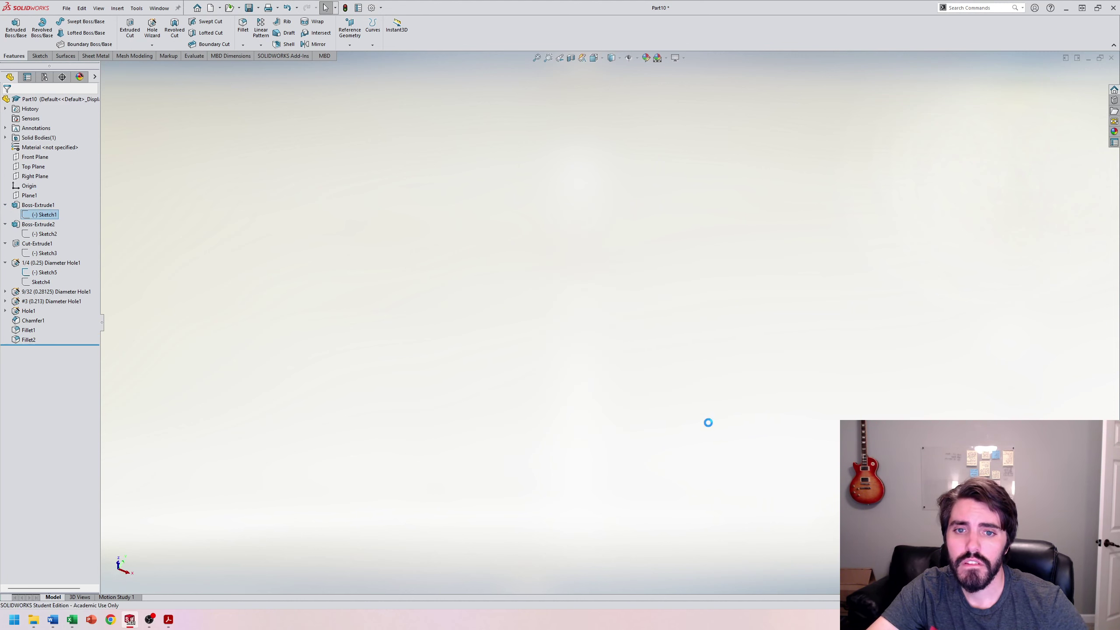
scroll(662, 377, down, 6)
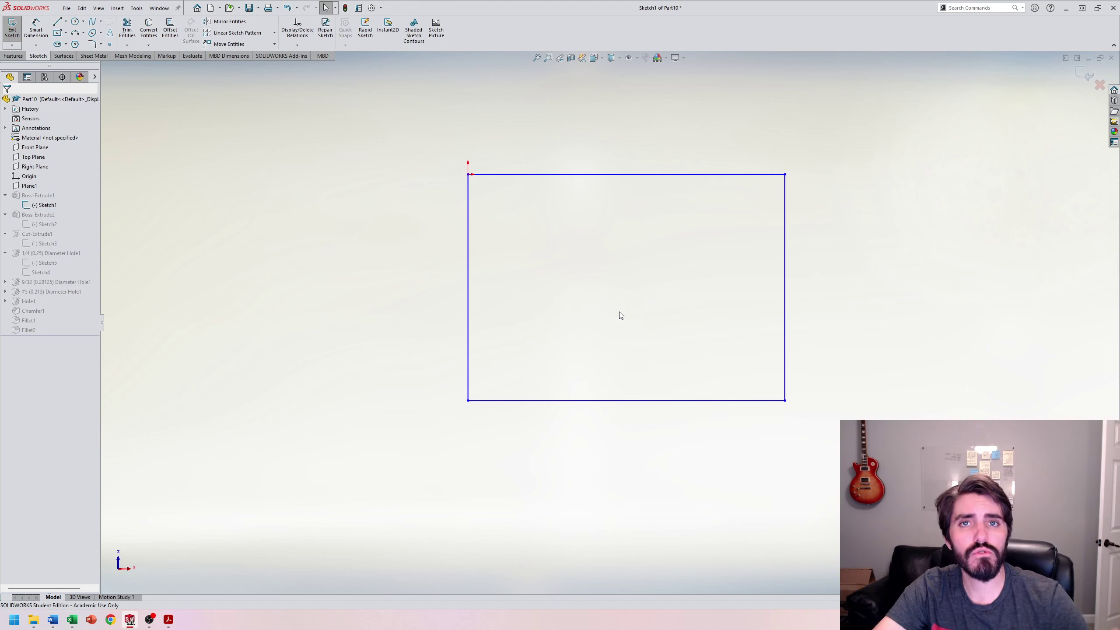
scroll(624, 316, up, 3)
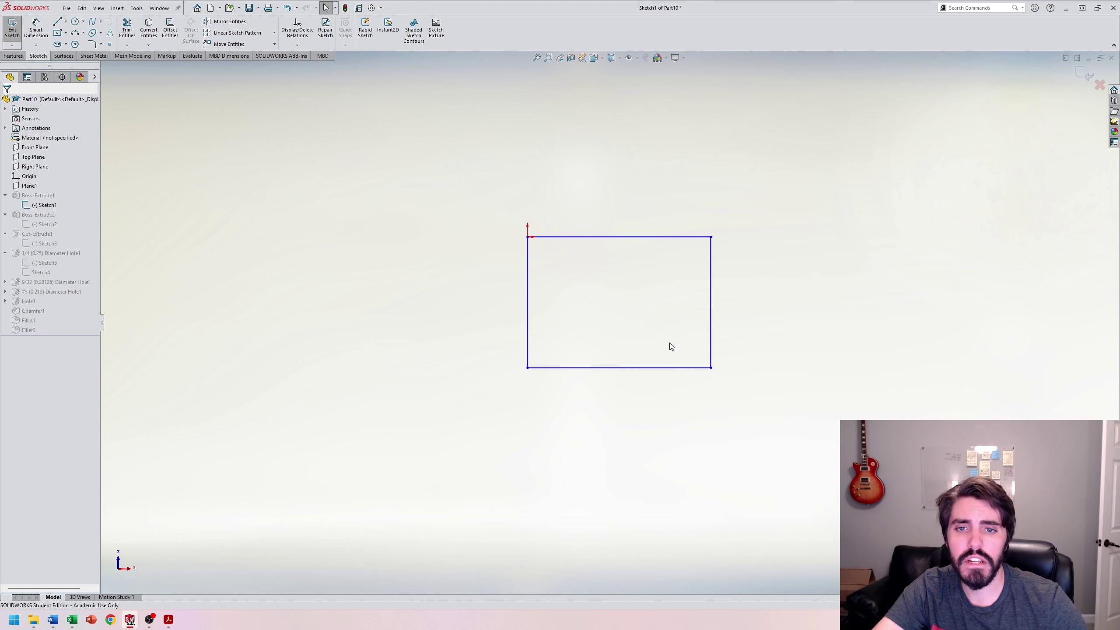
scroll(627, 365, down, 1)
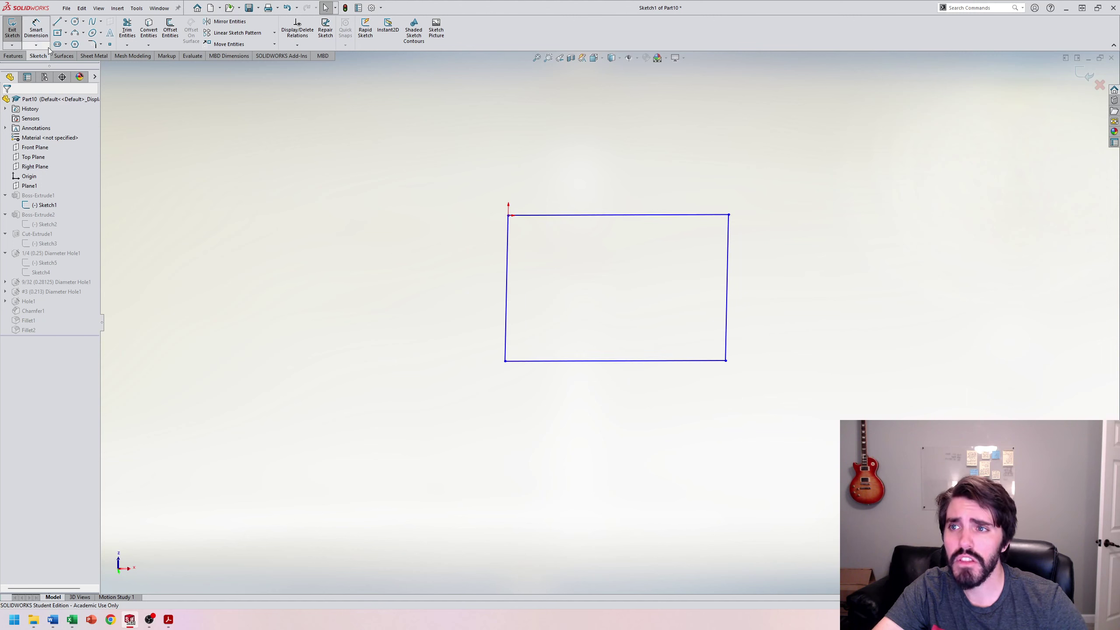
click(13, 29)
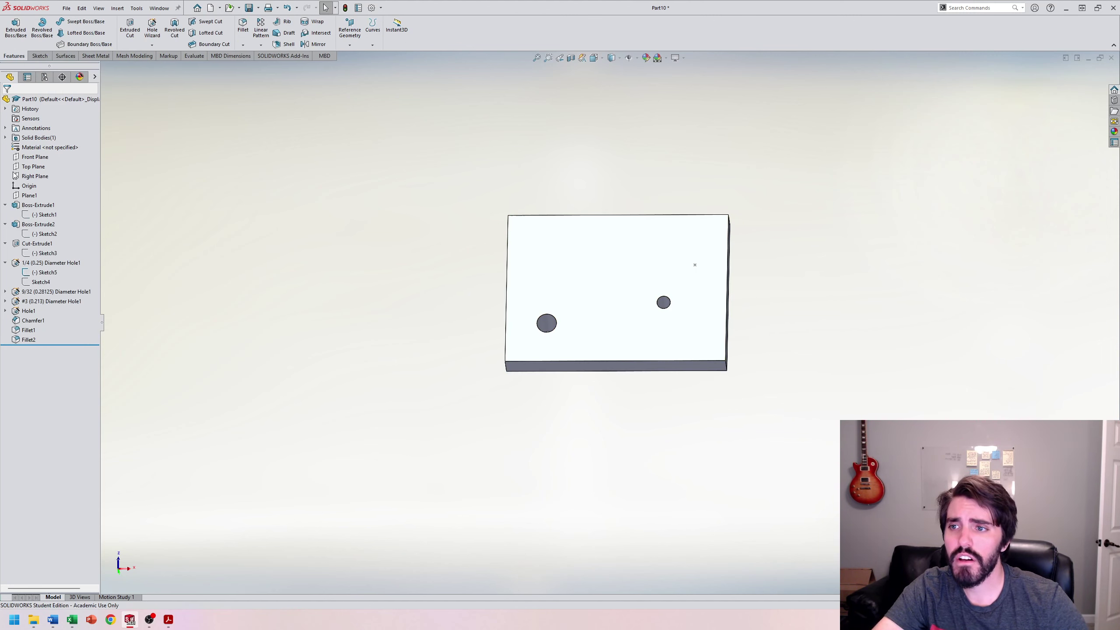
middle_drag(396, 310, 579, 168)
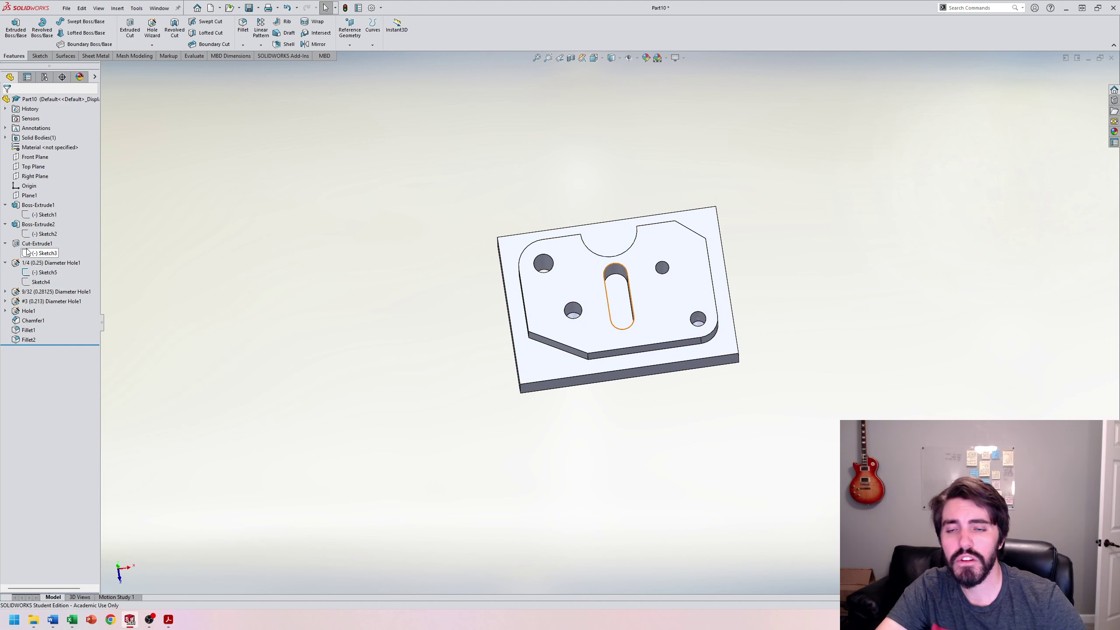
Close the feature-recognized part without saving and minimize the imported part to clear the workspace.
click(1111, 58)
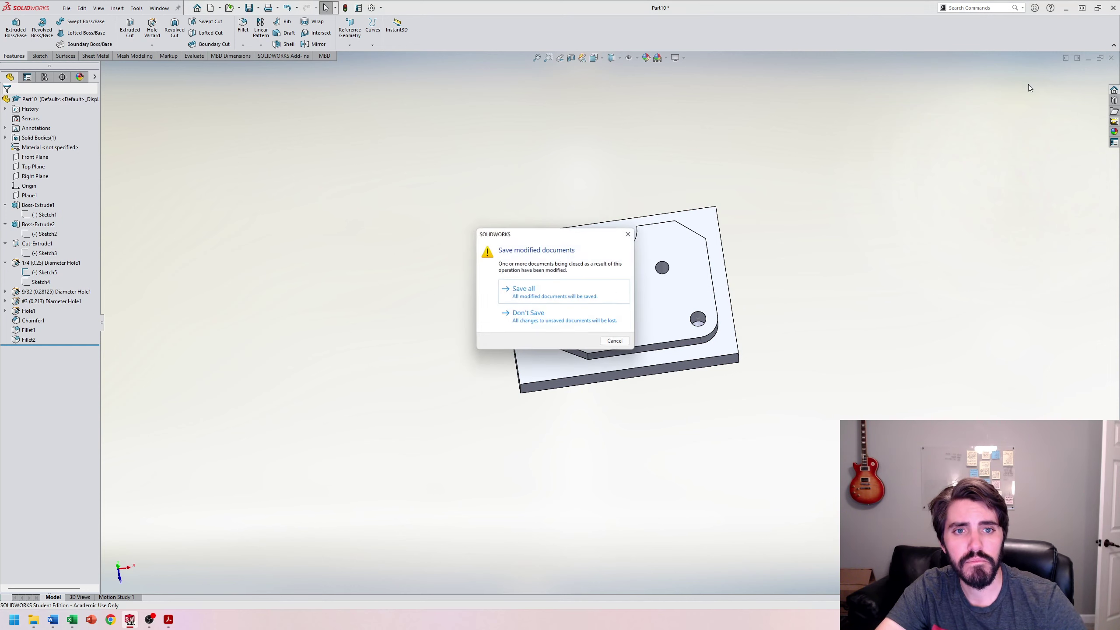
click(544, 321)
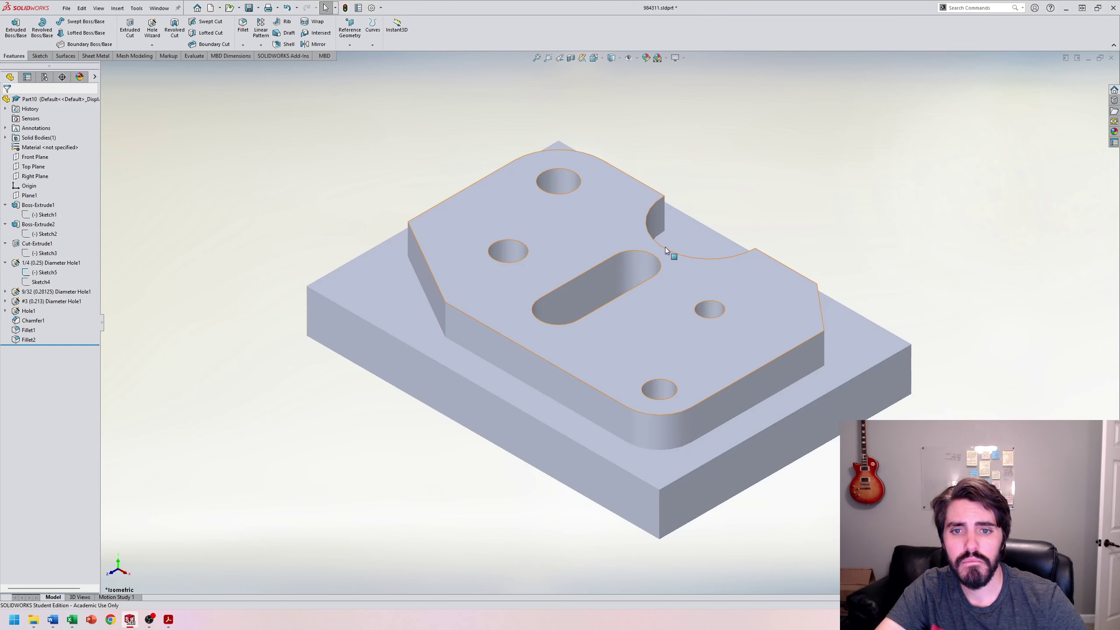
click(1088, 58)
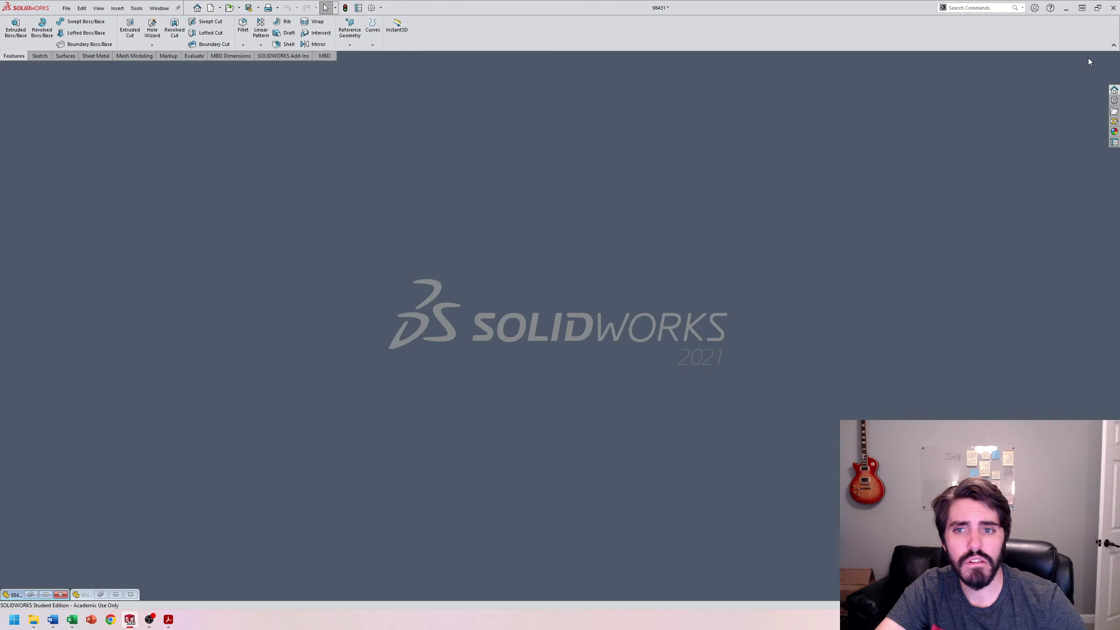
Open the 28.0 KB 98431 export from its folder in the empty workspace and run Import Diagnostics on it.
click(34, 620)
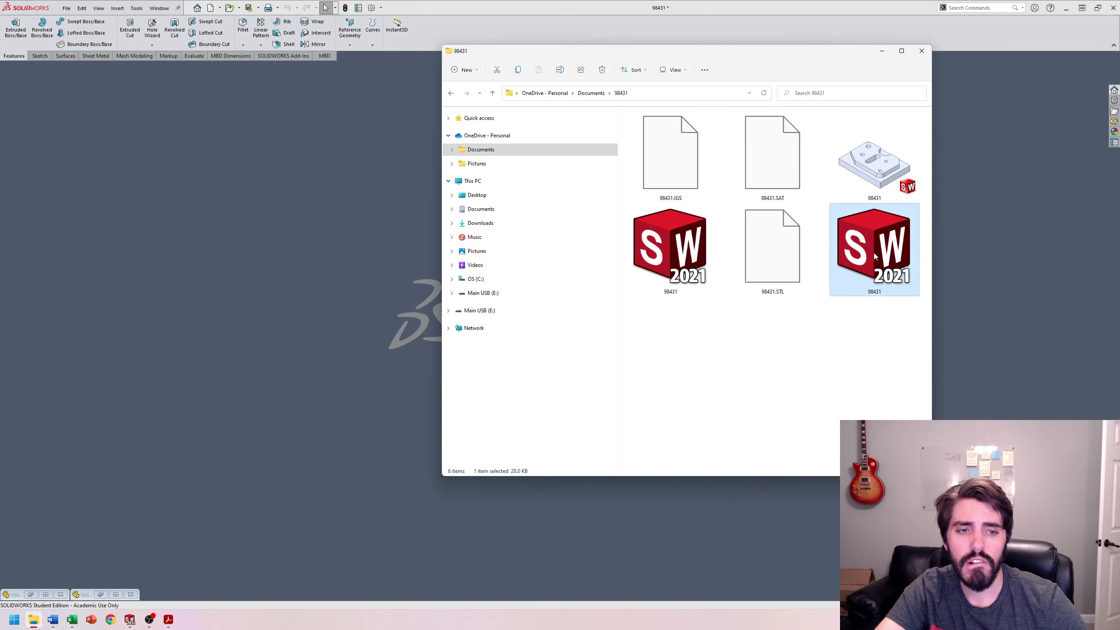
drag(876, 256, 284, 220)
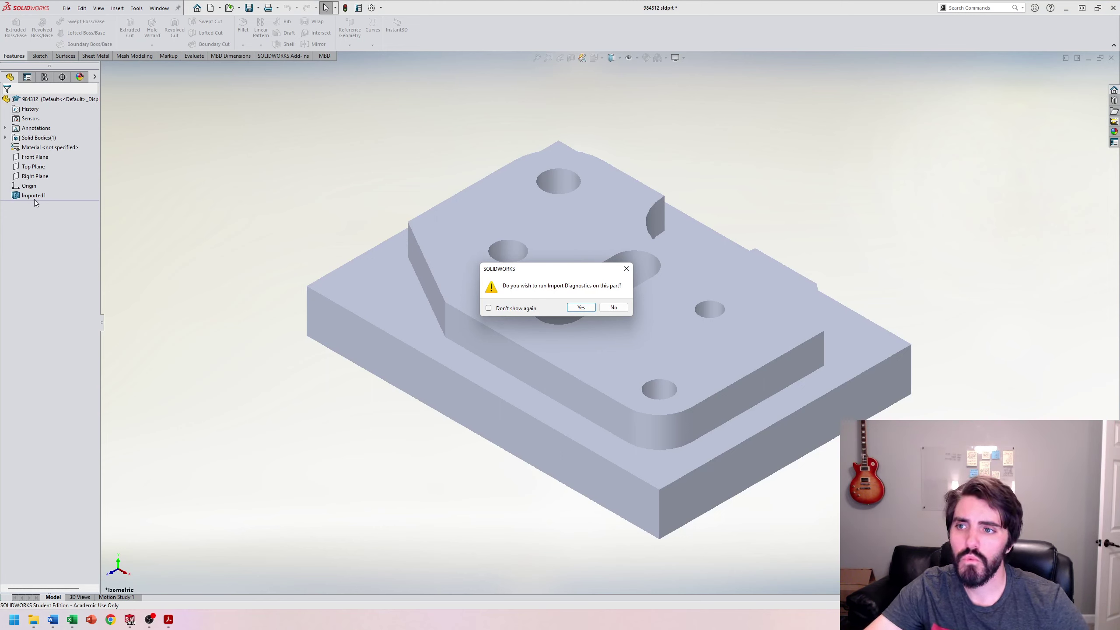
click(585, 308)
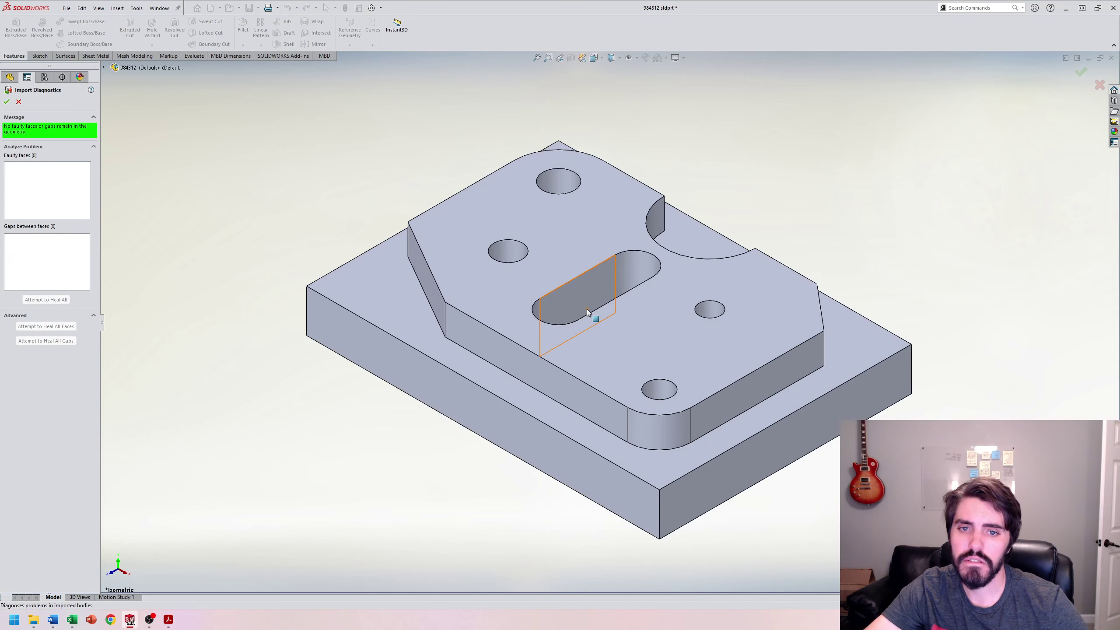
click(7, 102)
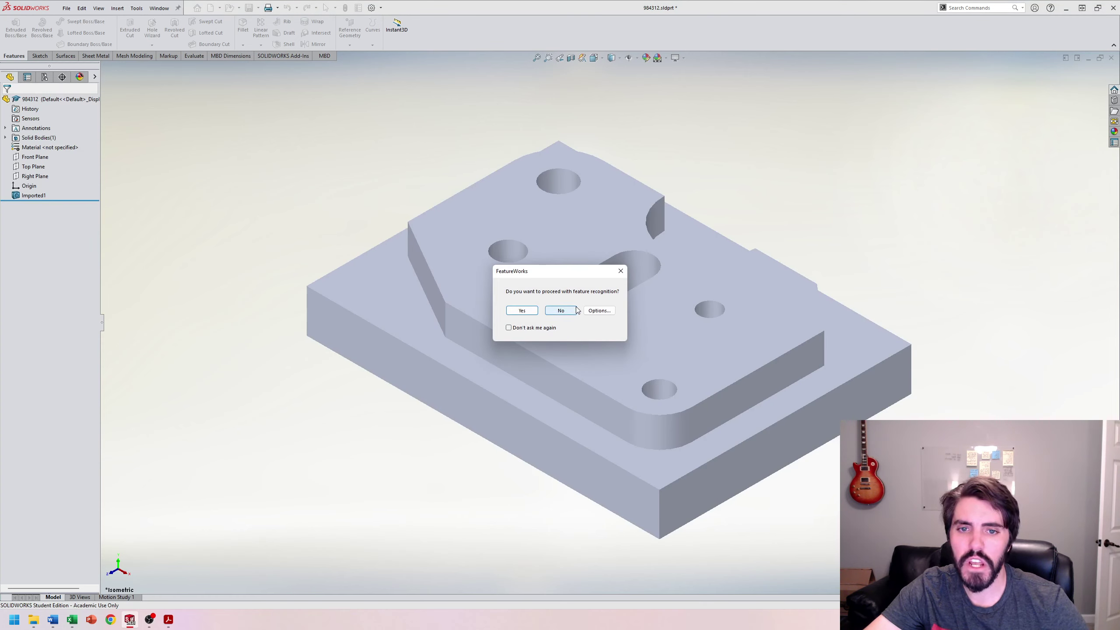
Proceed with automatic FeatureWorks recognition of the part's standard features and display the result shaded with edges.
click(522, 311)
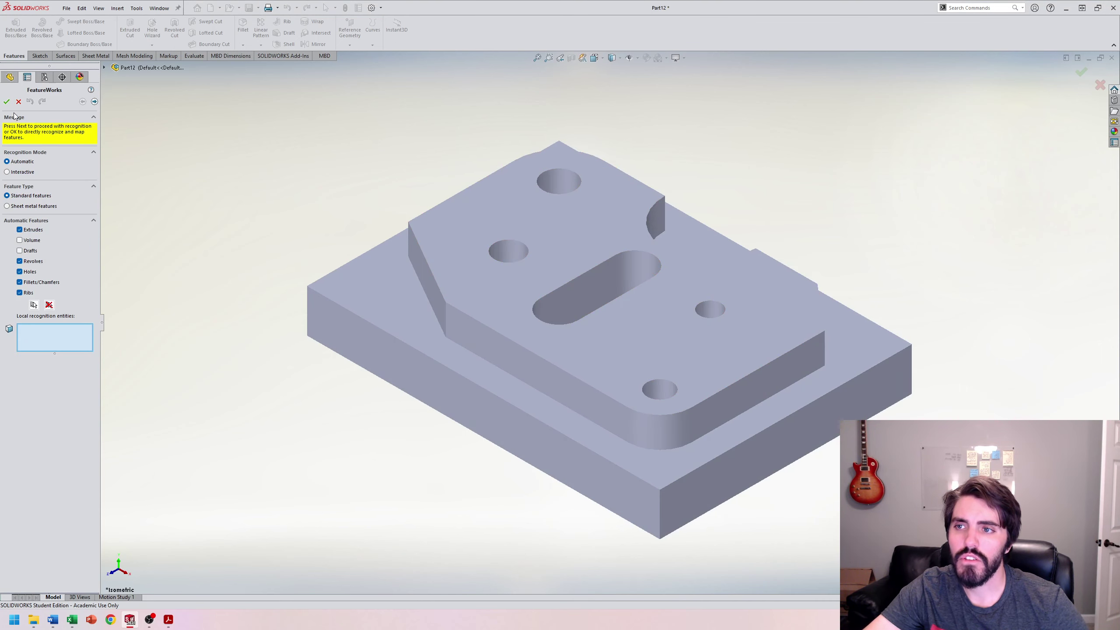
click(6, 102)
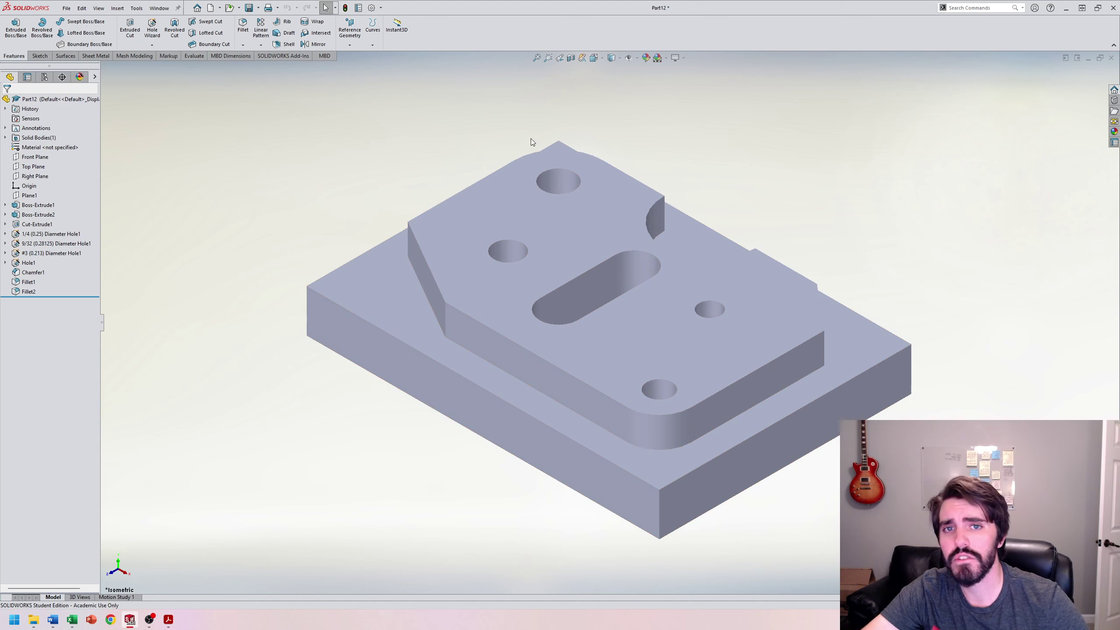
middle_drag(448, 215, 254, 271)
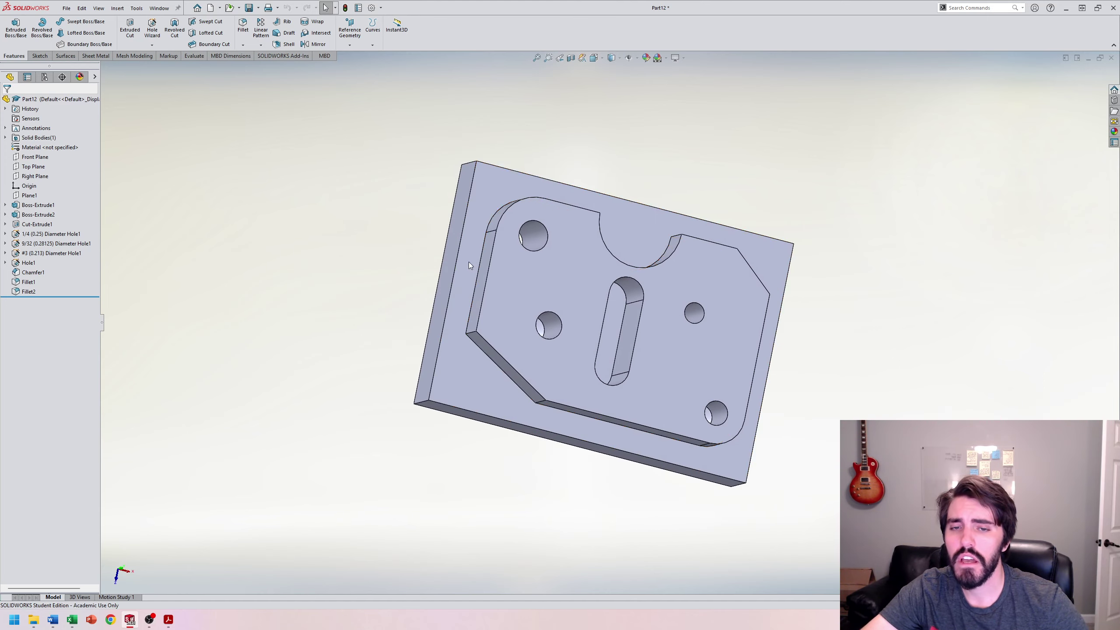
Examine the recognized holes and slot from several angles, selecting individual holes to identify their matching features.
middle_drag(547, 284, 677, 351)
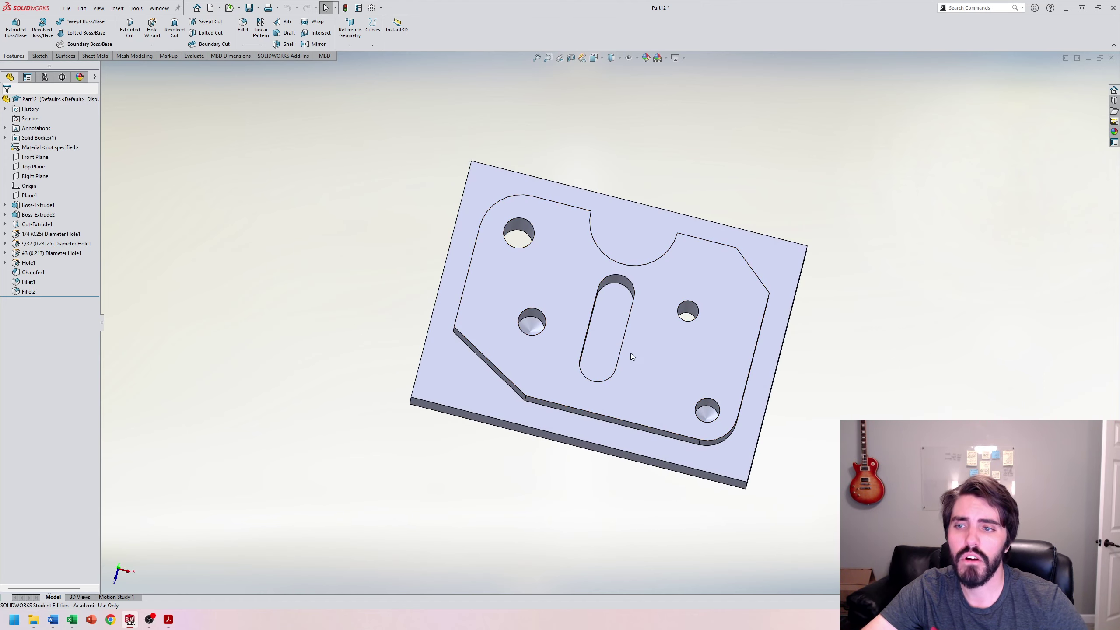
scroll(701, 310, down, 5)
click(664, 313)
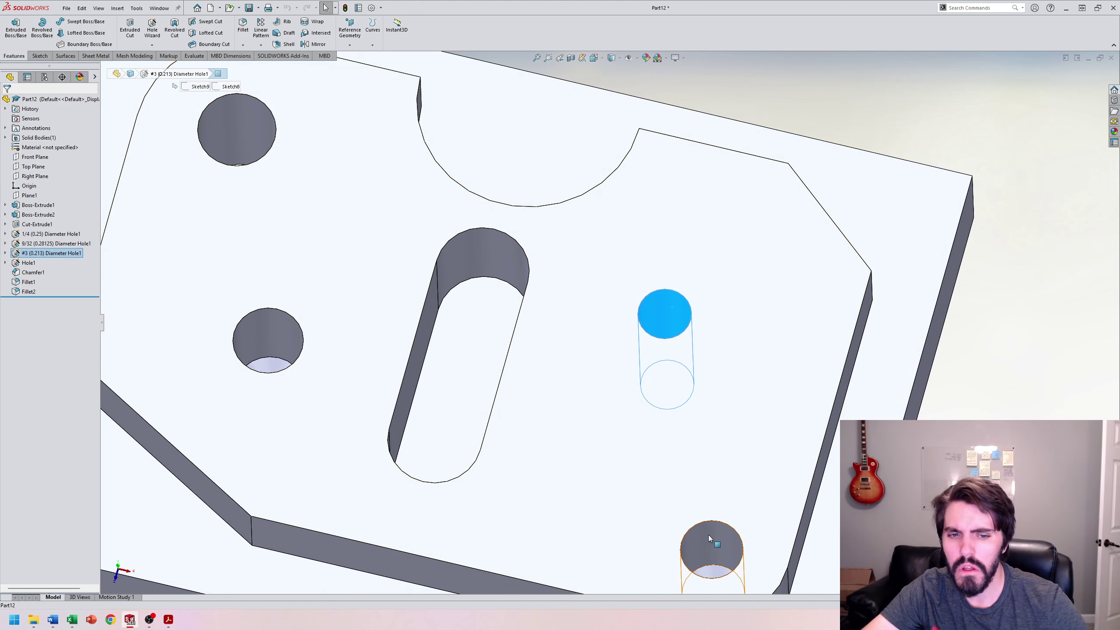
scroll(708, 534, up, 5)
scroll(555, 348, down, 3)
click(478, 337)
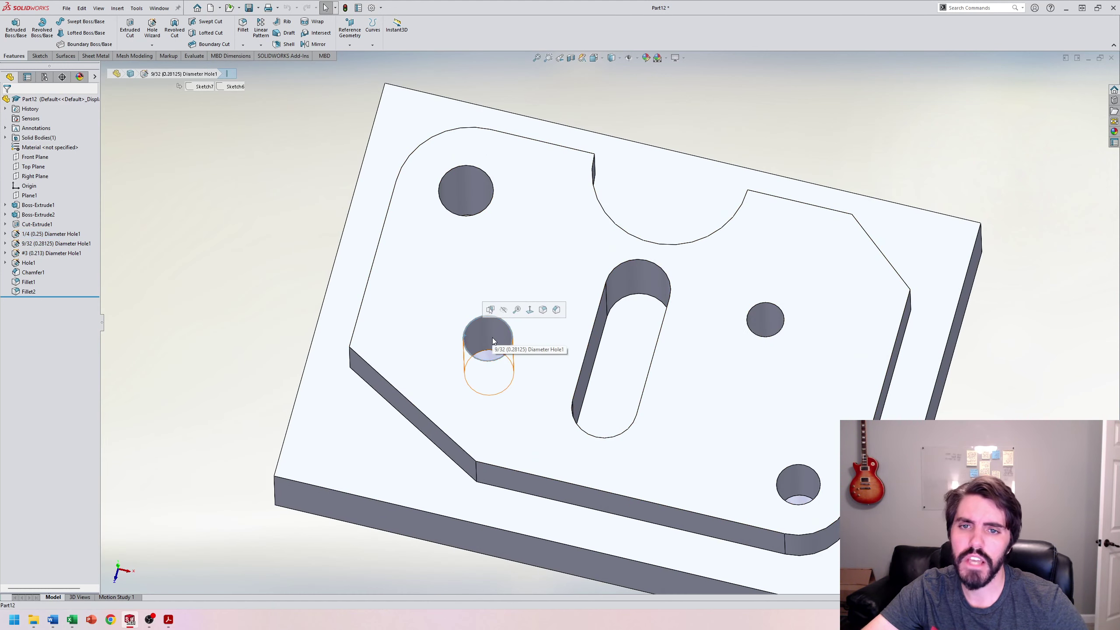
click(454, 187)
key(f)
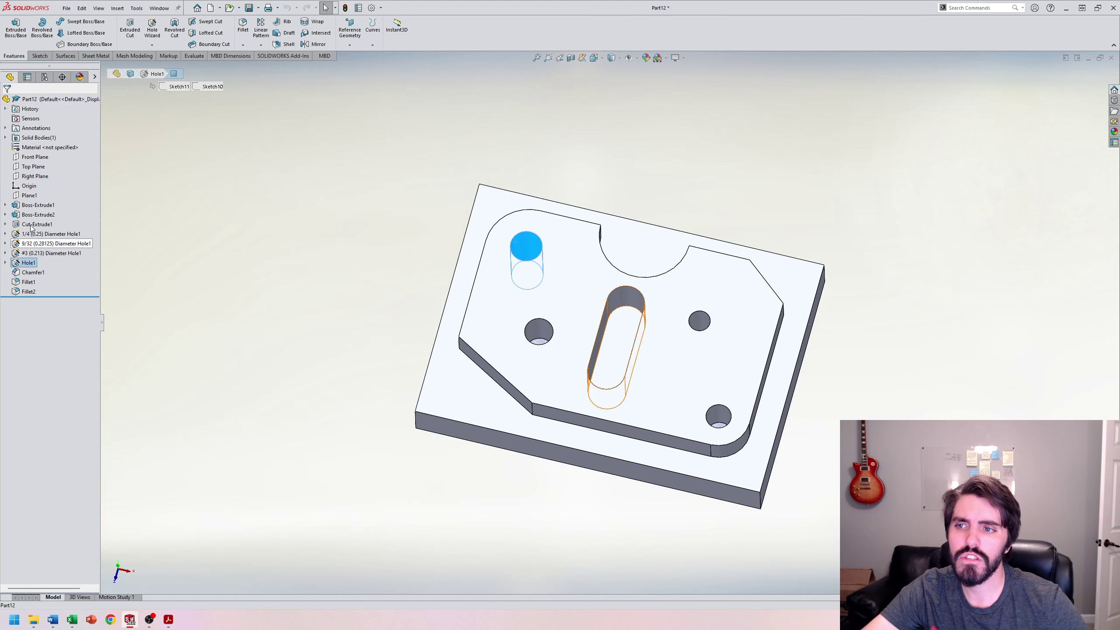
middle_drag(624, 370, 265, 467)
key(Escape)
middle_drag(894, 145, 841, 210)
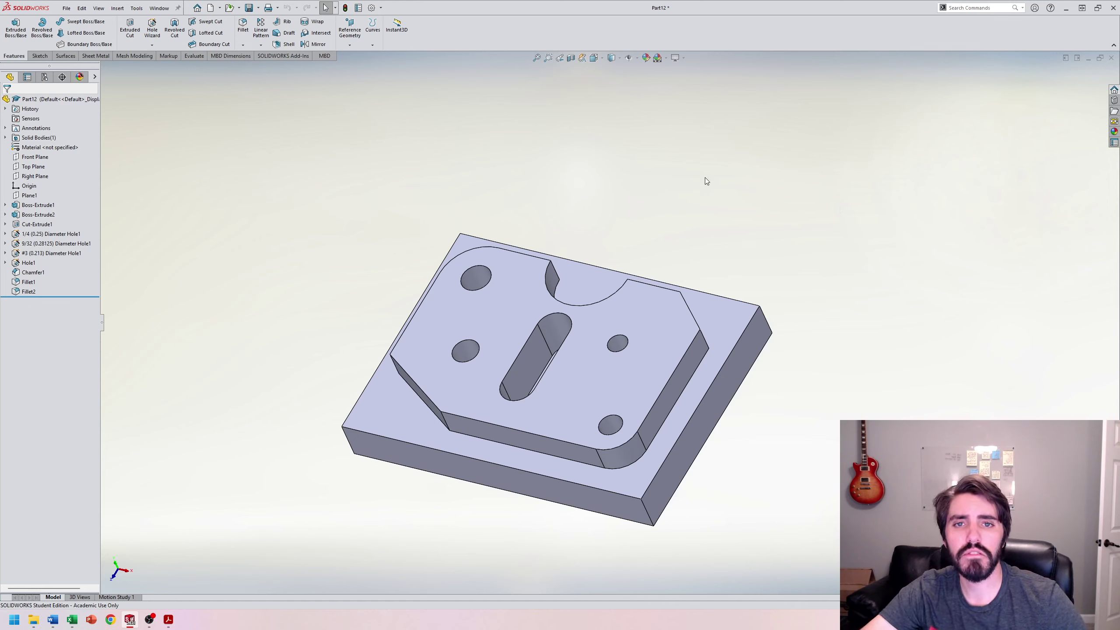
middle_drag(706, 178, 836, 191)
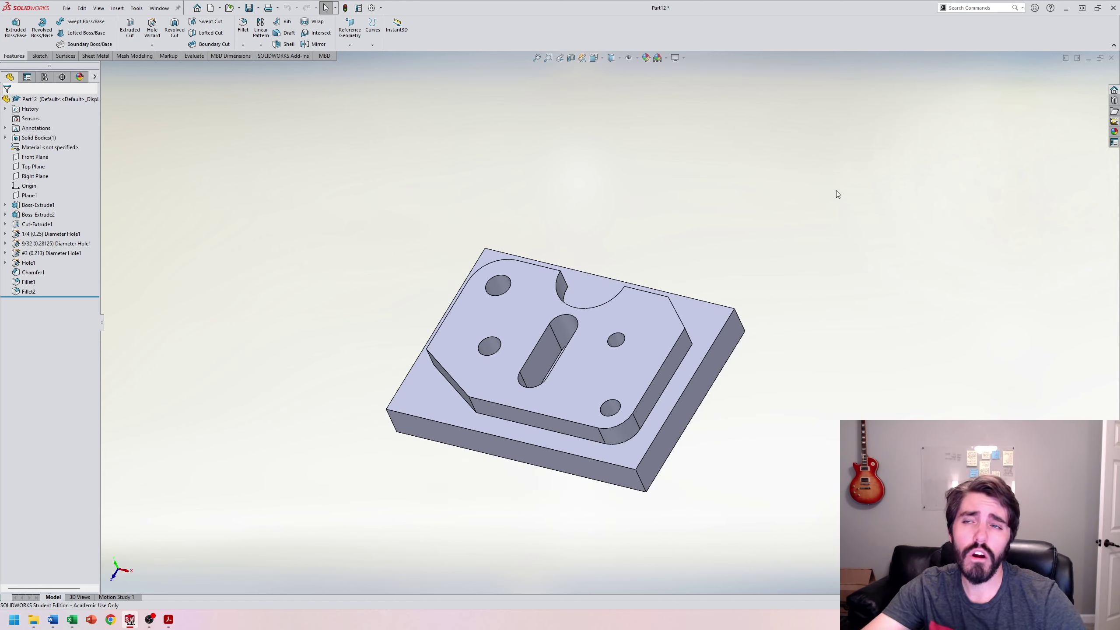